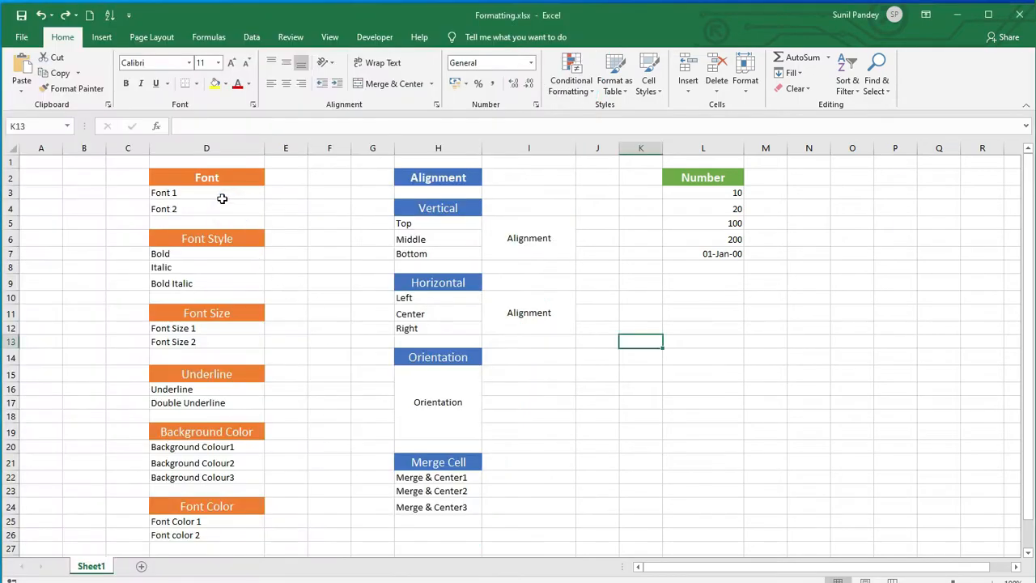
Step: Set the font of the Font 1 cell (D3) to Algerian
{"action": "left_click", "coordinate": [218, 195]}
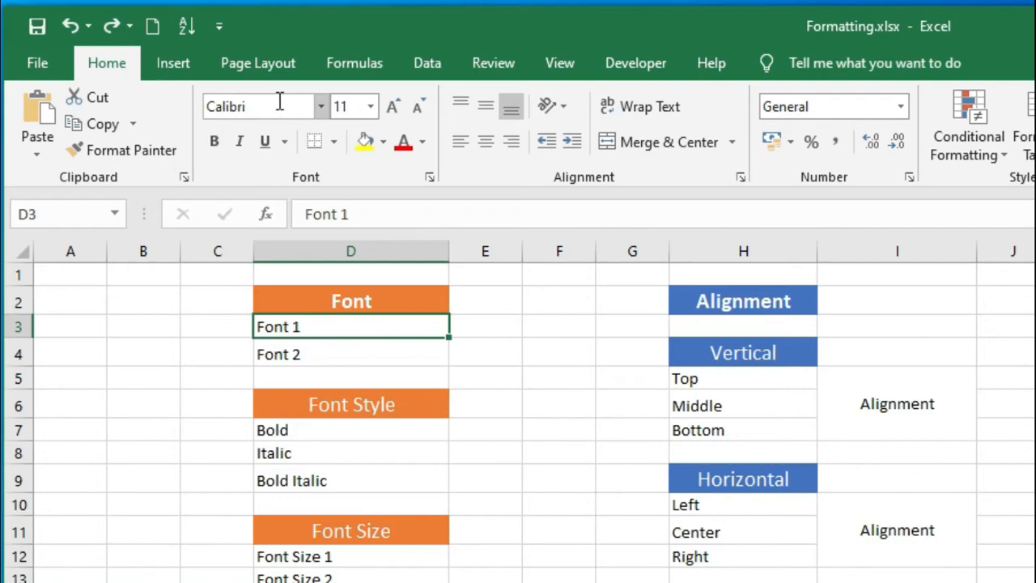
{"action": "left_click", "coordinate": [322, 108]}
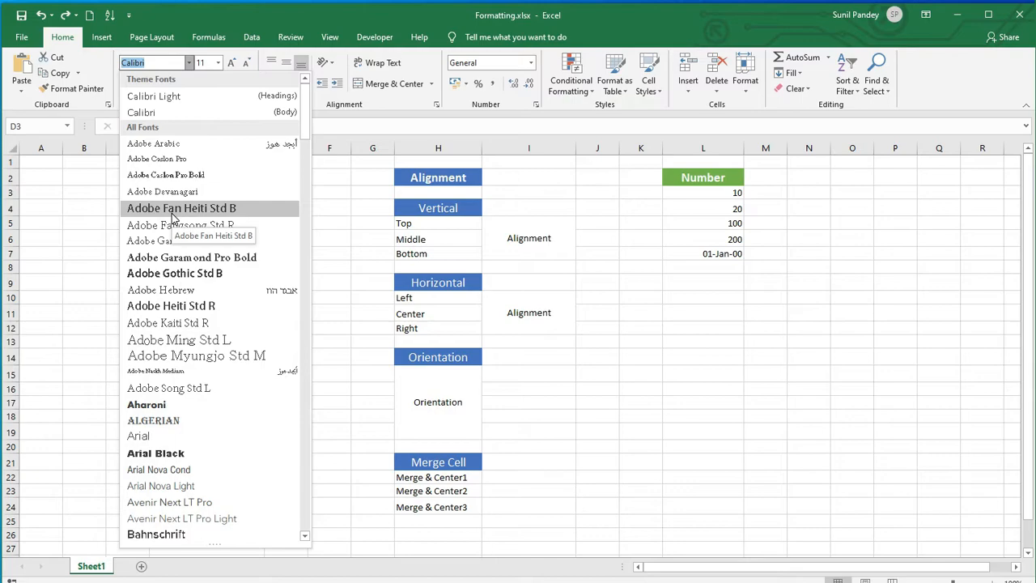
{"action": "left_click", "coordinate": [72, 212]}
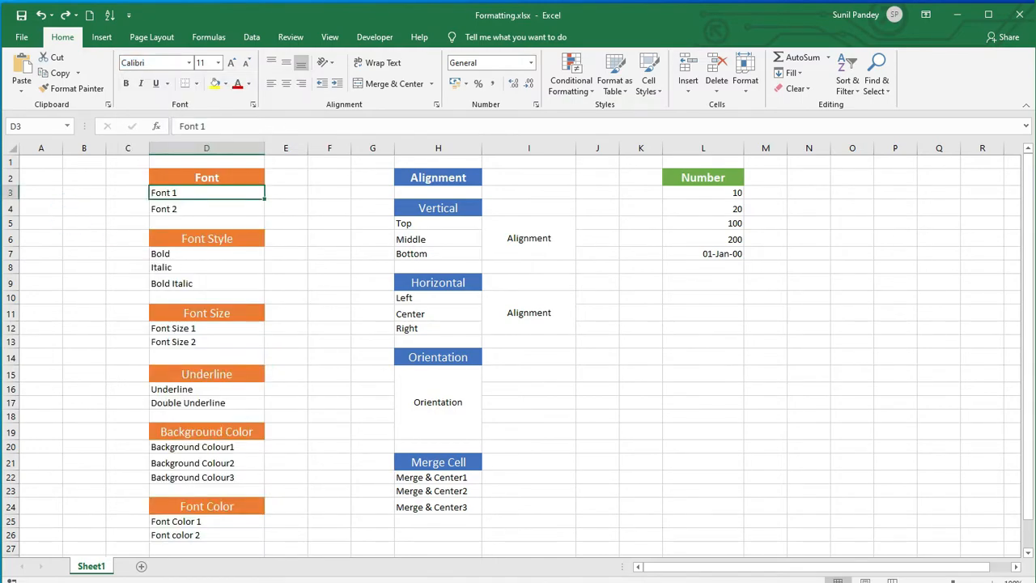
{"action": "mouse_move", "coordinate": [714, 574]}
{"action": "left_mouse_down"}
{"action": "mouse_move", "coordinate": [638, 571]}
{"action": "mouse_move", "coordinate": [705, 573]}
{"action": "left_mouse_up"}
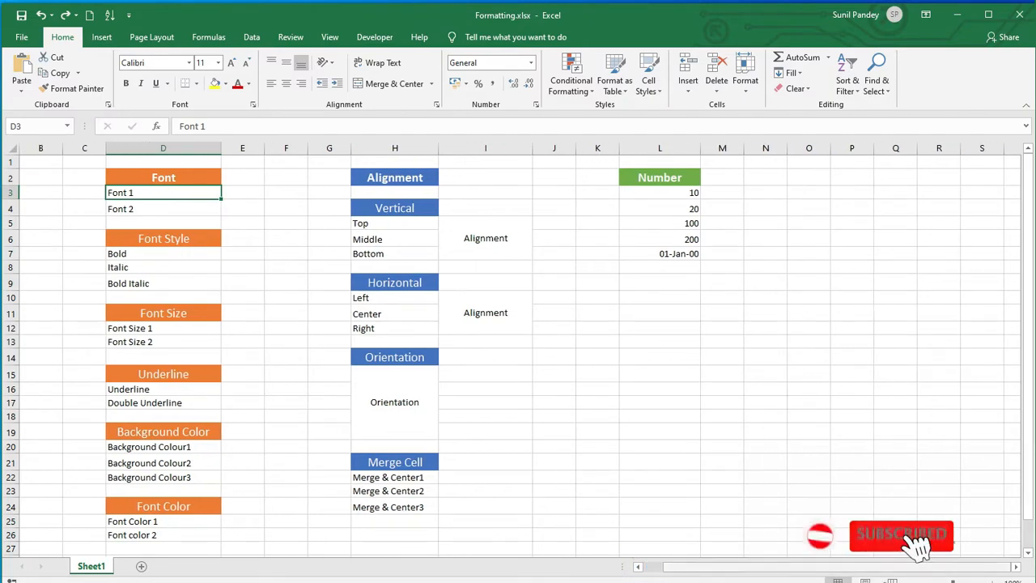
{"action": "left_click", "coordinate": [1017, 569]}
{"action": "left_click", "coordinate": [1018, 572]}
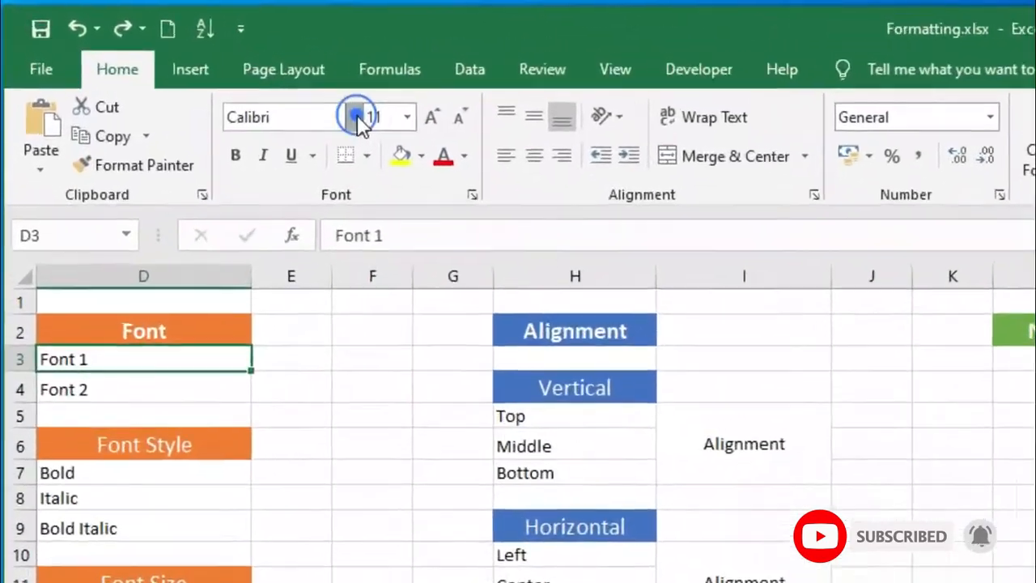
{"action": "left_click", "coordinate": [188, 62]}
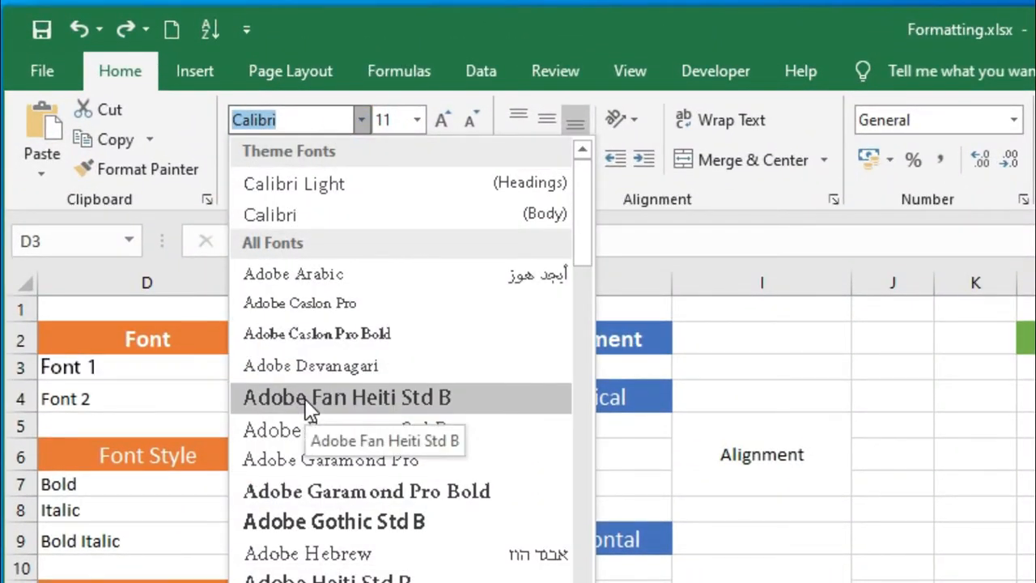
{"action": "left_click", "coordinate": [96, 381]}
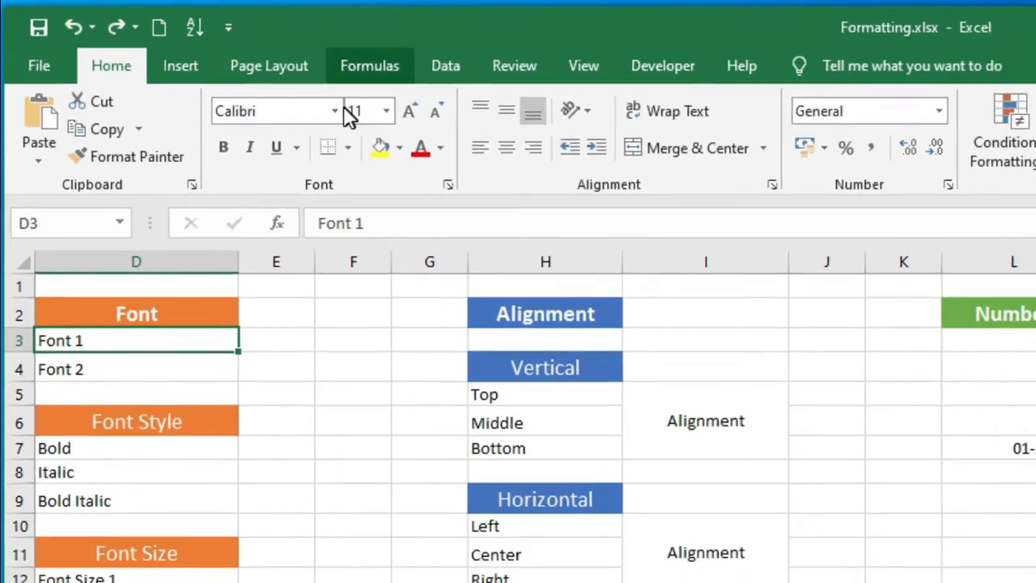
{"action": "left_click", "coordinate": [360, 121]}
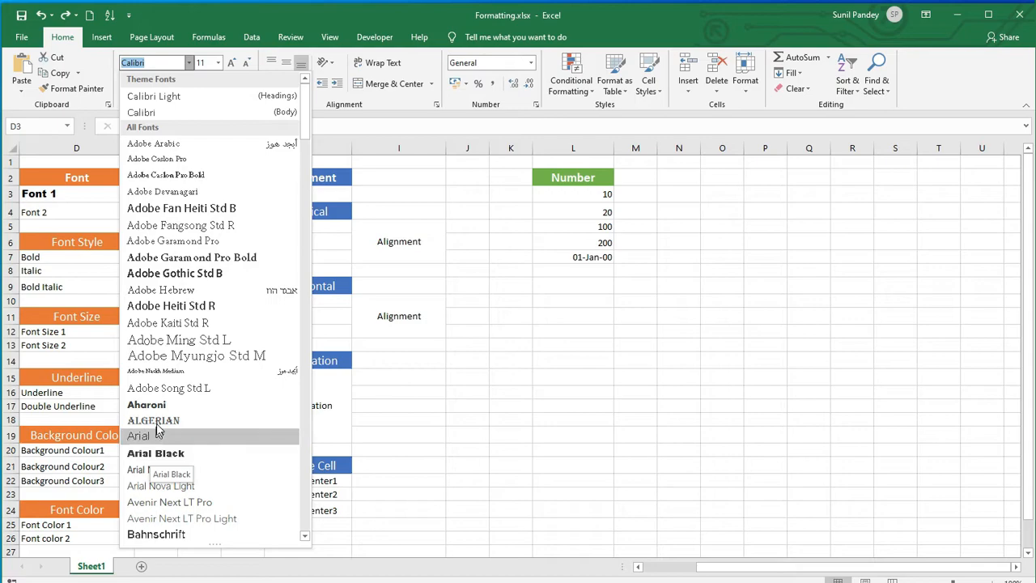
{"action": "left_click", "coordinate": [159, 422]}
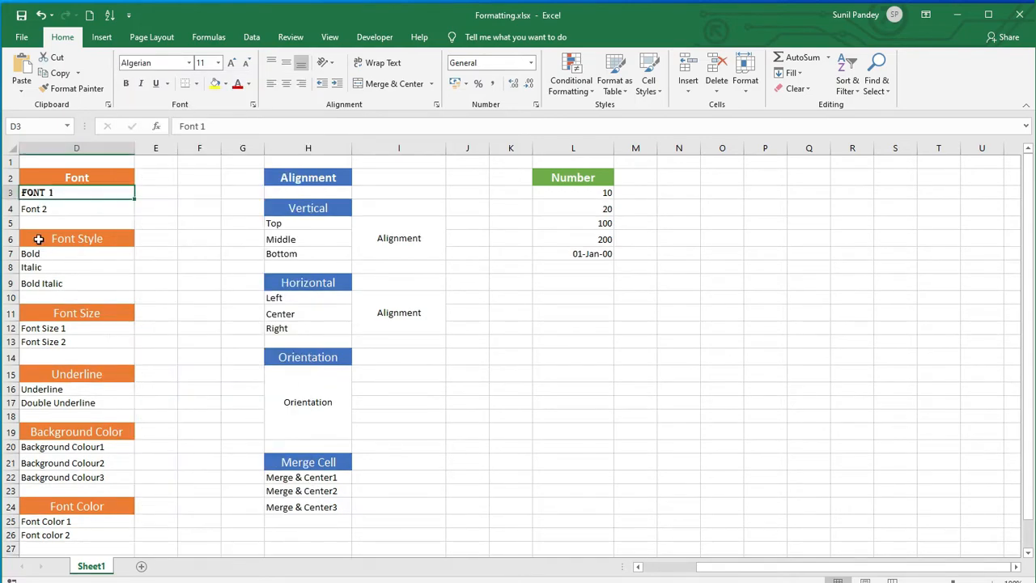
Step: Set the font of the Font 2 cell (D4) to Cooper Std Black
{"action": "left_click", "coordinate": [47, 209]}
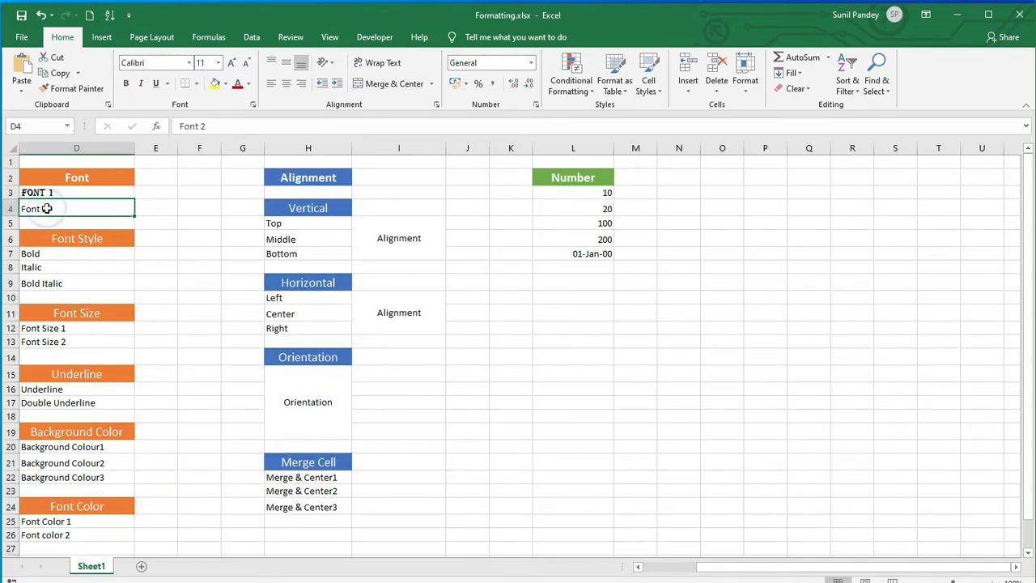
{"action": "left_click", "coordinate": [189, 62]}
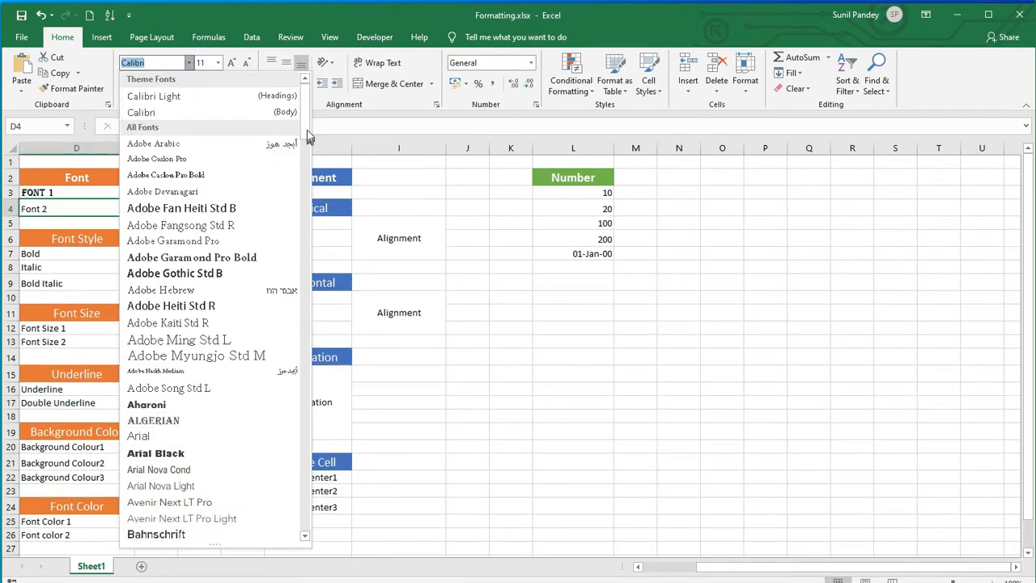
{"action": "left_click_drag", "start_coordinate": [308, 120], "coordinate": [304, 202]}
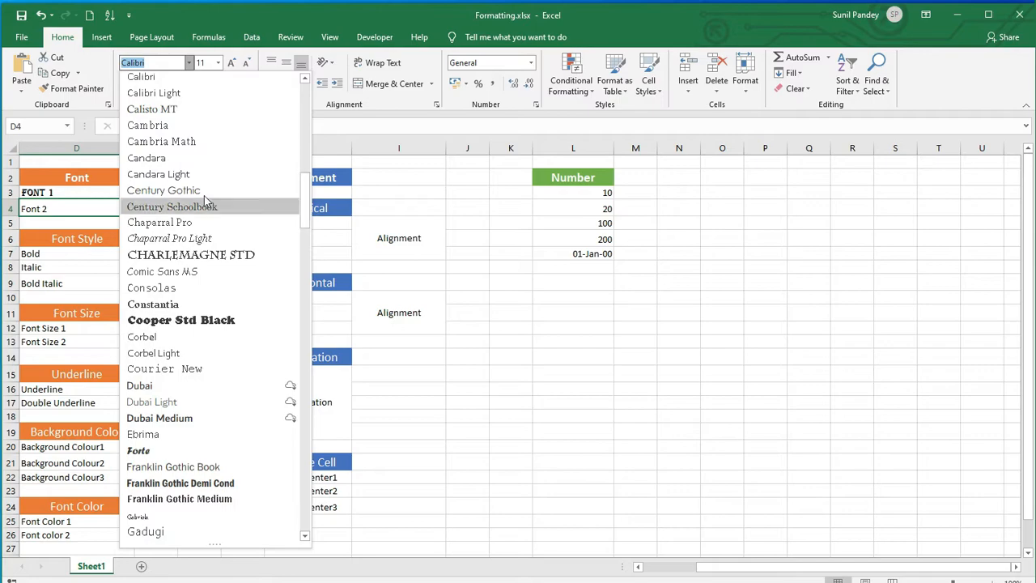
{"action": "left_click", "coordinate": [165, 322]}
{"action": "left_click", "coordinate": [81, 192]}
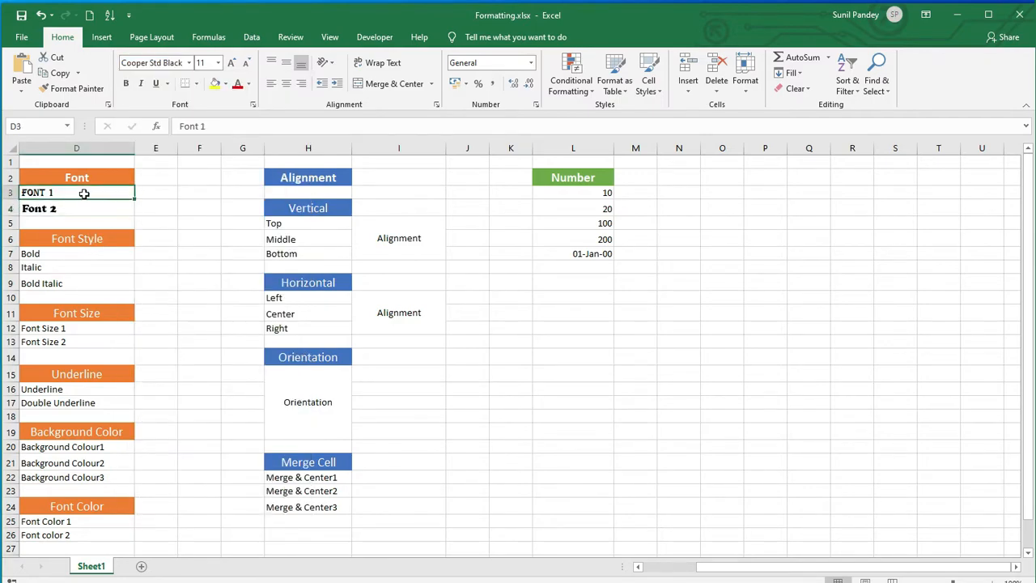
{"action": "left_click_drag", "start_coordinate": [731, 572], "coordinate": [724, 567]}
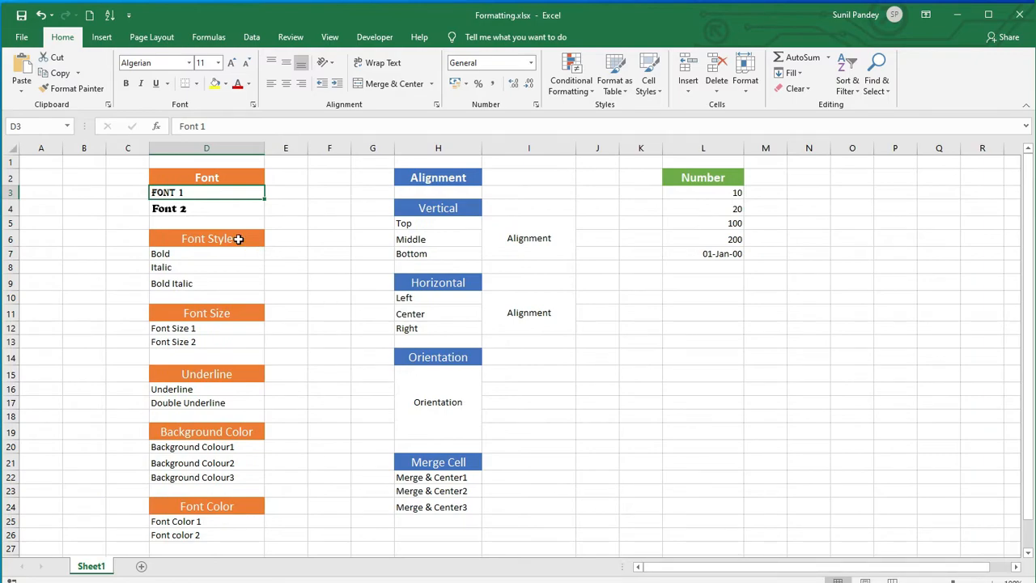
Step: Apply bold to the Bold cell (D7) under Font Style, remove it and reapply it
{"action": "left_click", "coordinate": [238, 239]}
{"action": "left_click", "coordinate": [306, 227]}
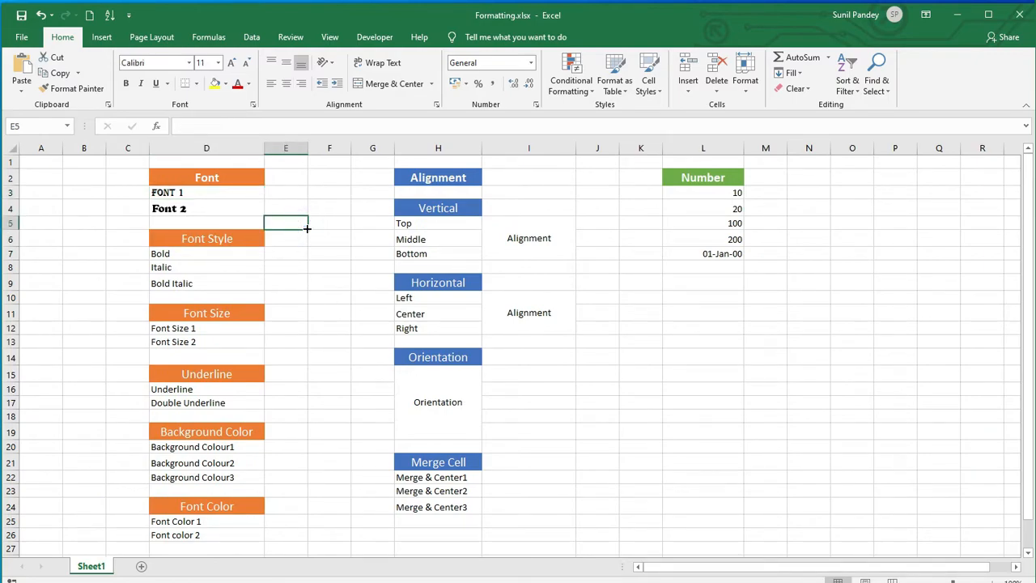
{"action": "left_click", "coordinate": [191, 254]}
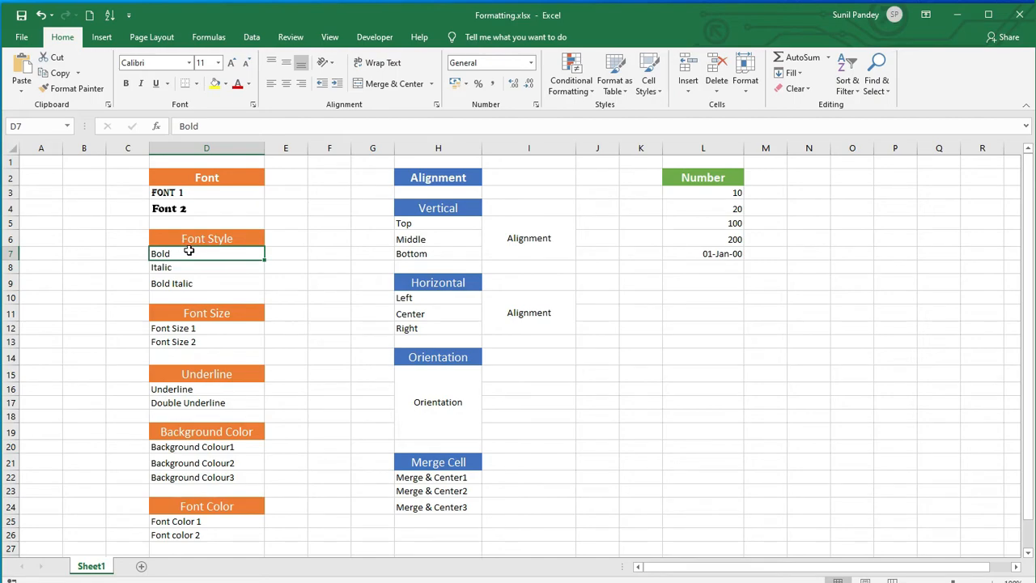
{"action": "left_click", "coordinate": [126, 89]}
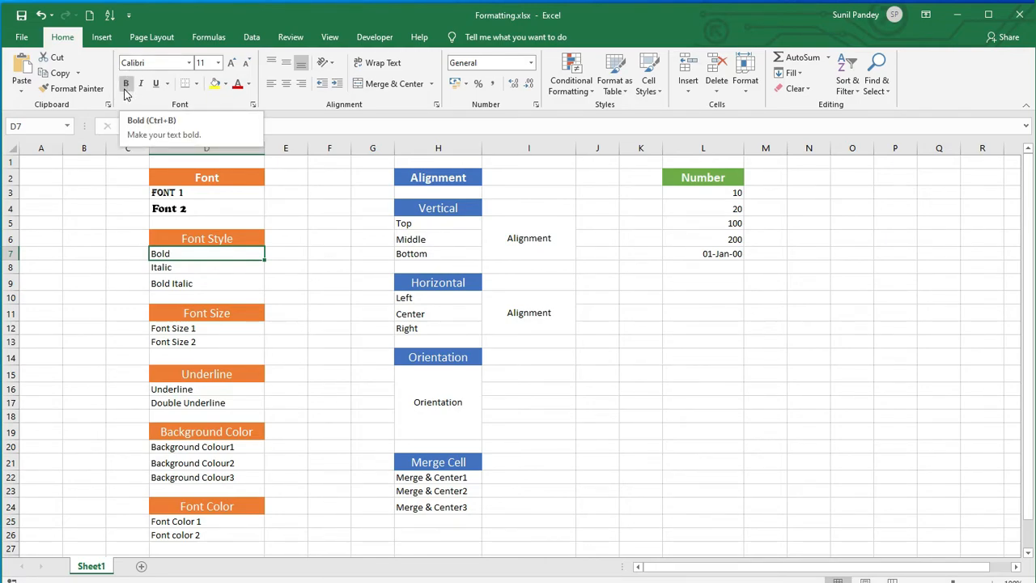
{"action": "left_click", "coordinate": [126, 89]}
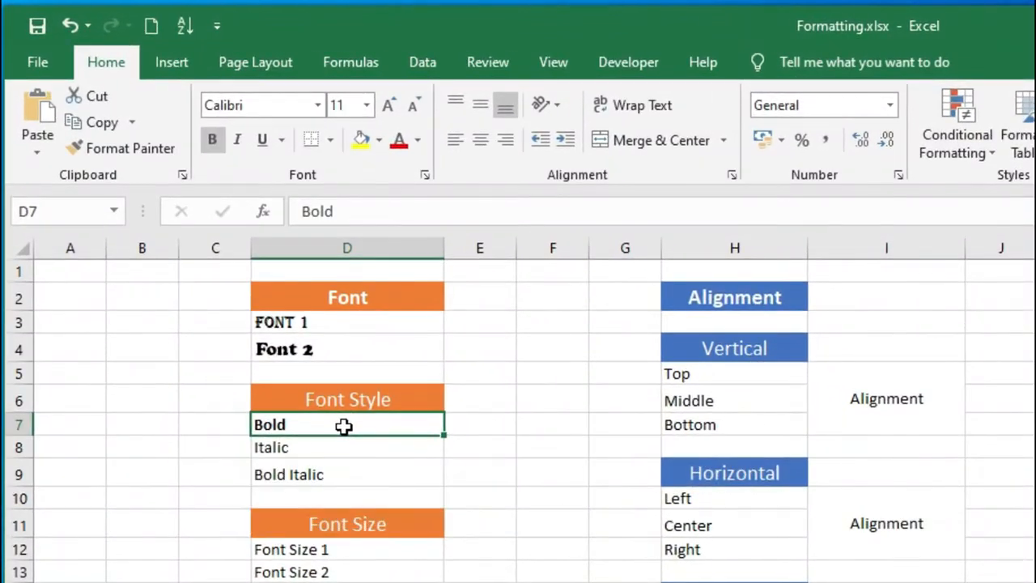
{"action": "left_click", "coordinate": [215, 147]}
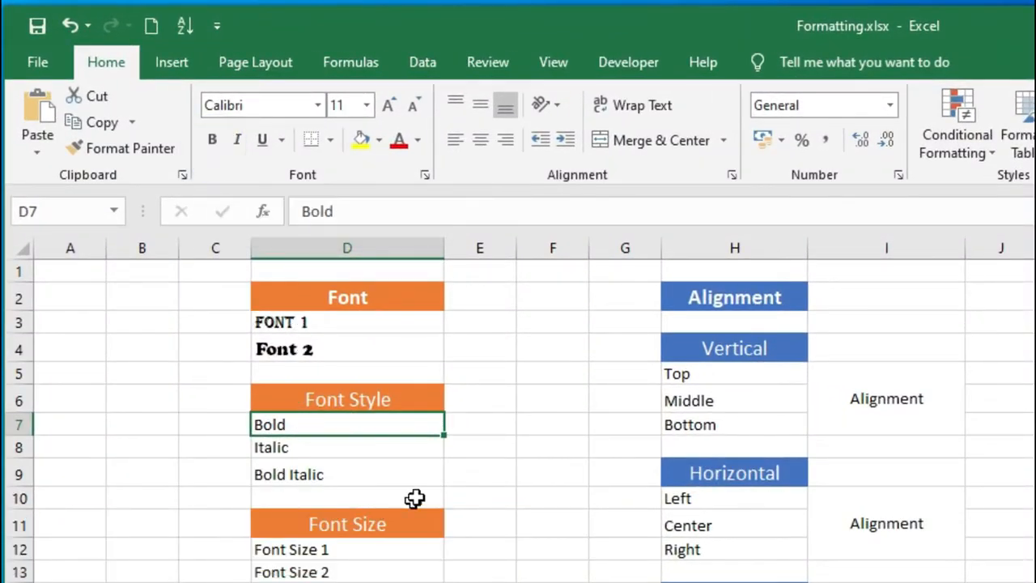
{"action": "key", "text": "ctrl+b"}
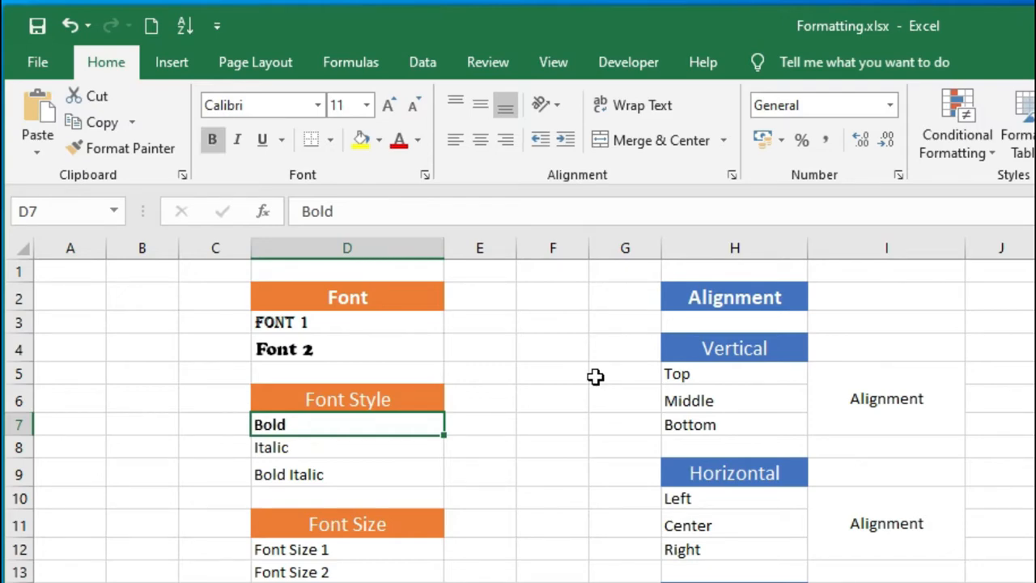
Step: Apply italic to the Italic cell (D8) under Font Style, remove it and reapply it
{"action": "left_click", "coordinate": [319, 444]}
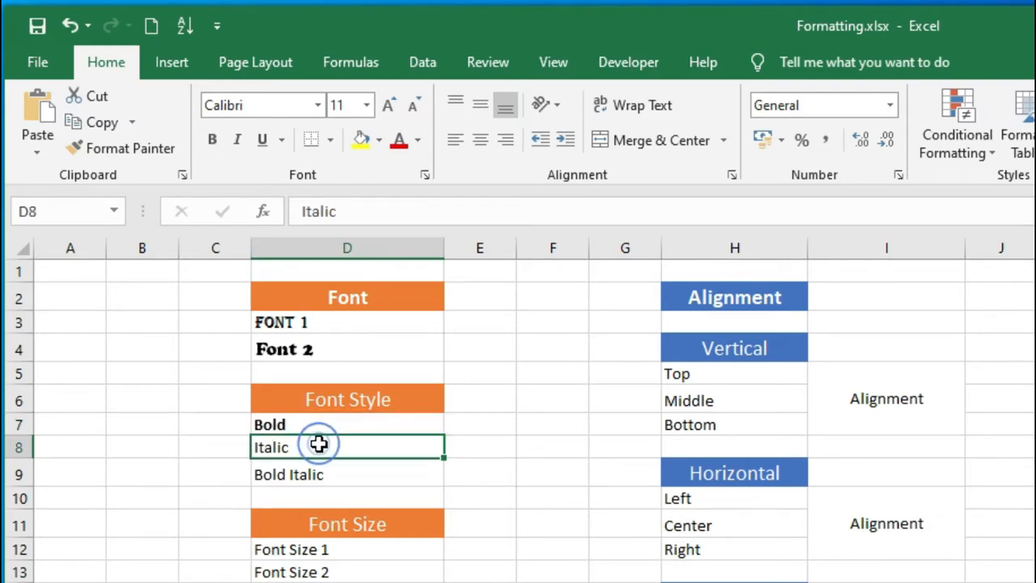
{"action": "left_click", "coordinate": [238, 140]}
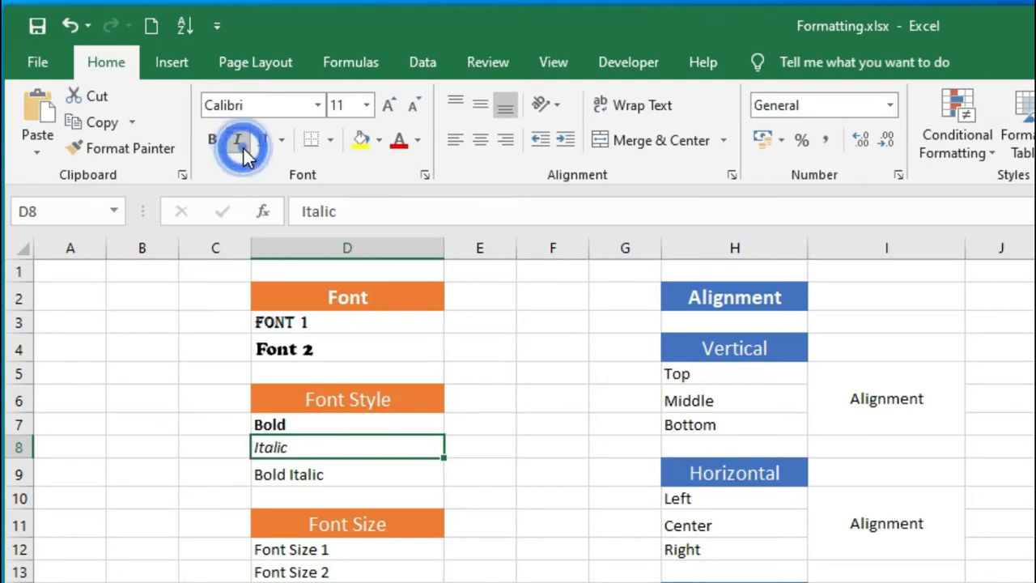
{"action": "left_click", "coordinate": [240, 144]}
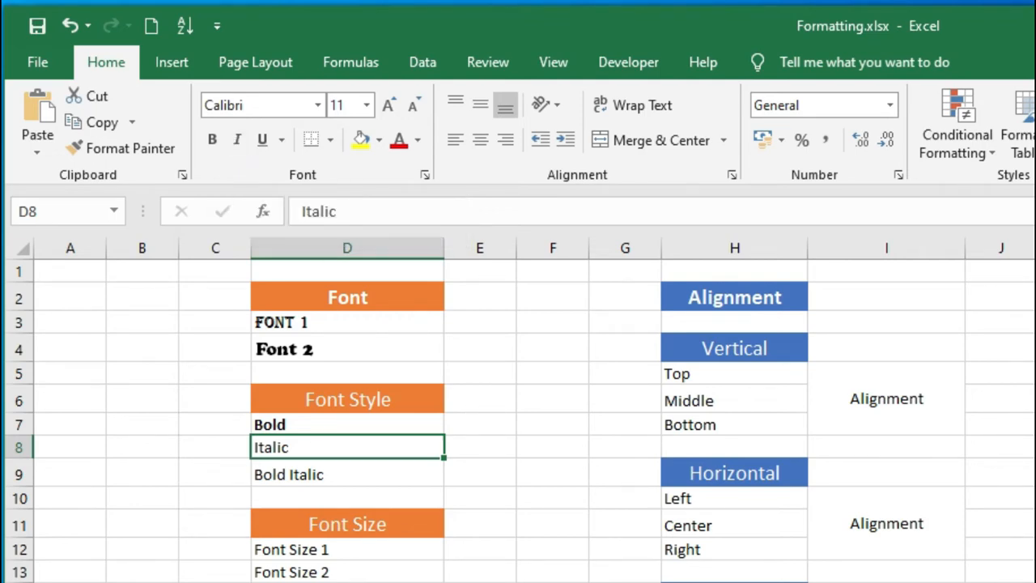
{"action": "key", "text": "ctrl+i"}
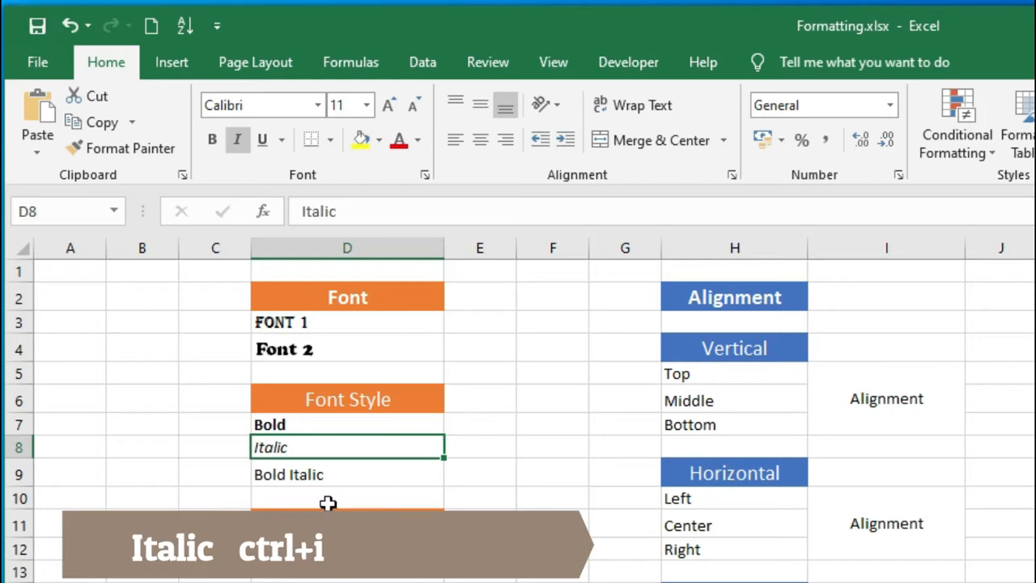
Step: Apply both bold and italic to the Bold Italic cell (D9) under Font Style
{"action": "left_click", "coordinate": [318, 475]}
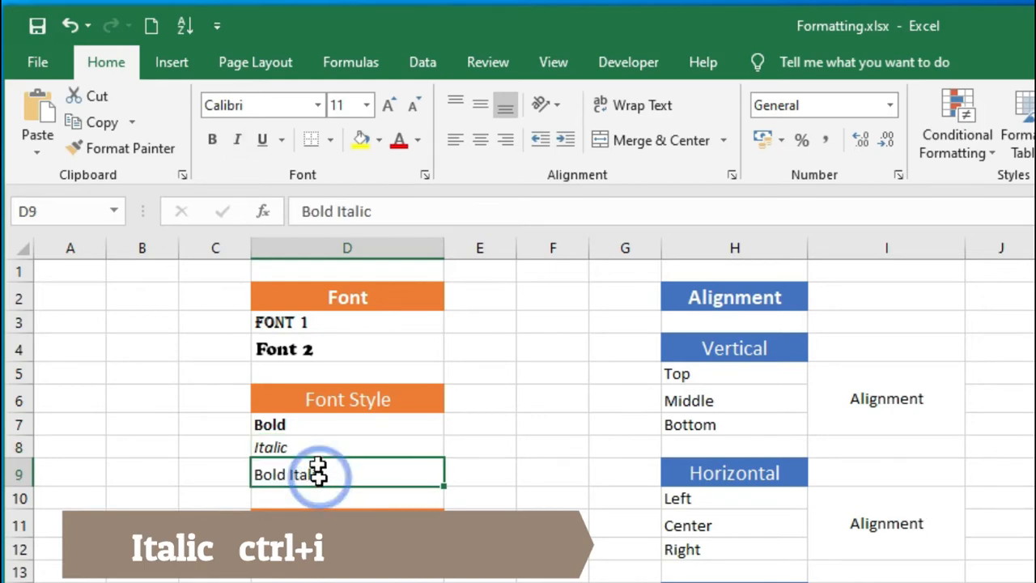
{"action": "left_click", "coordinate": [214, 149]}
{"action": "left_click", "coordinate": [236, 144]}
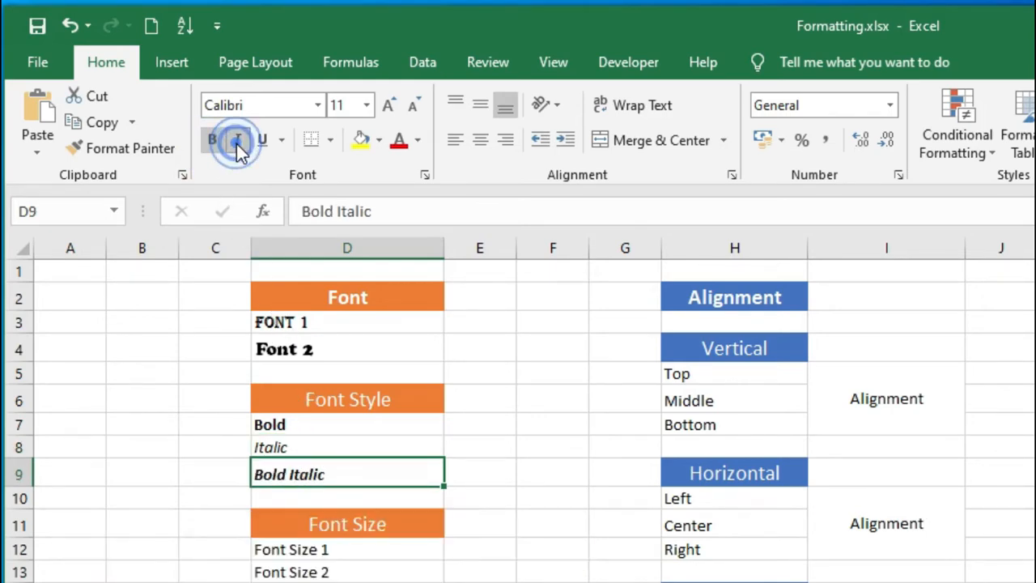
{"action": "left_click", "coordinate": [194, 451]}
{"action": "left_click", "coordinate": [292, 470]}
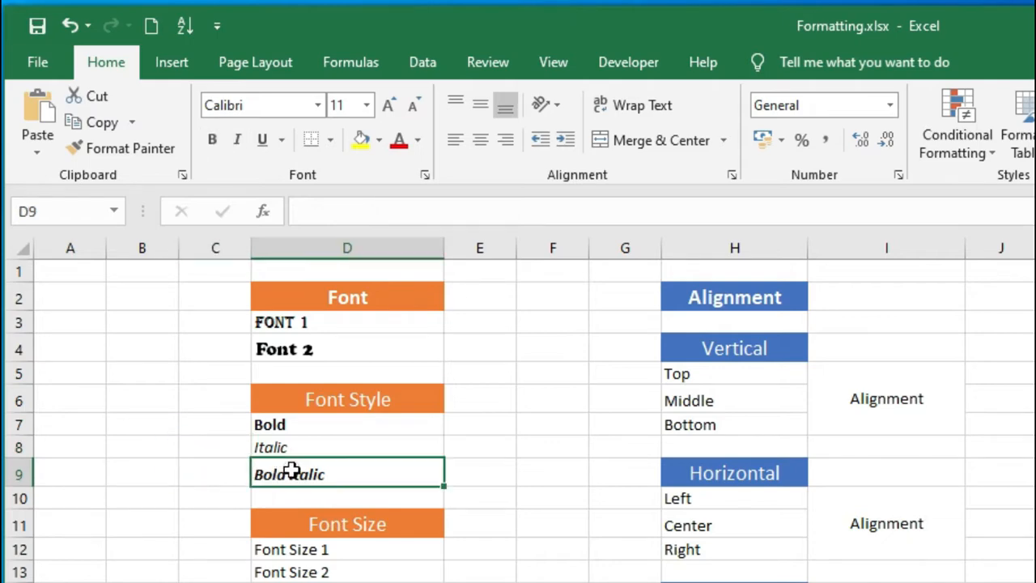
Step: Undo the bold and italic formatting of the Bold Italic cell (D9) and redo both changes
{"action": "key", "text": "ctrl+z"}
{"action": "key", "text": "ctrl+z"}
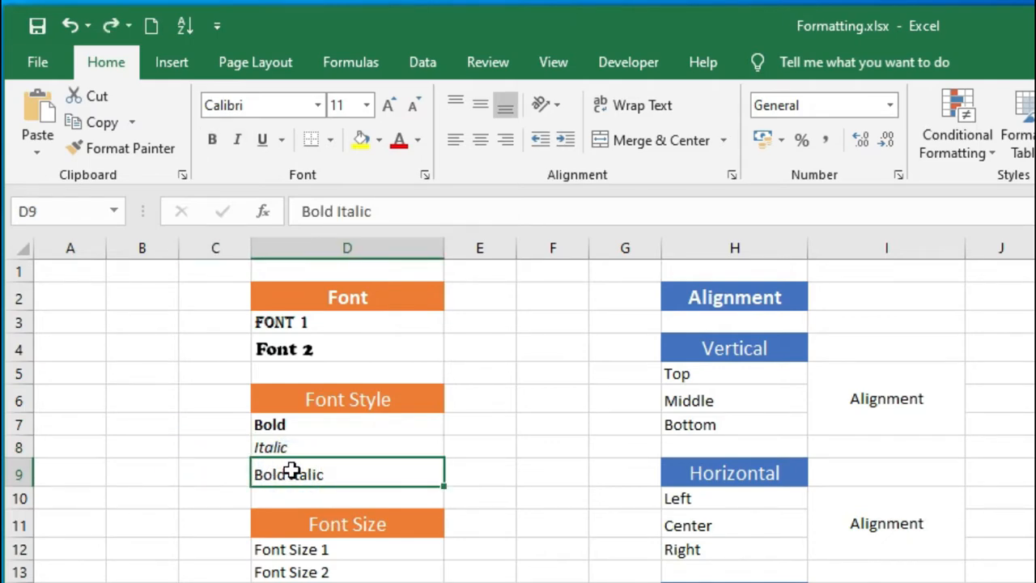
{"action": "key", "text": "ctrl+y"}
{"action": "key", "text": "ctrl+y"}
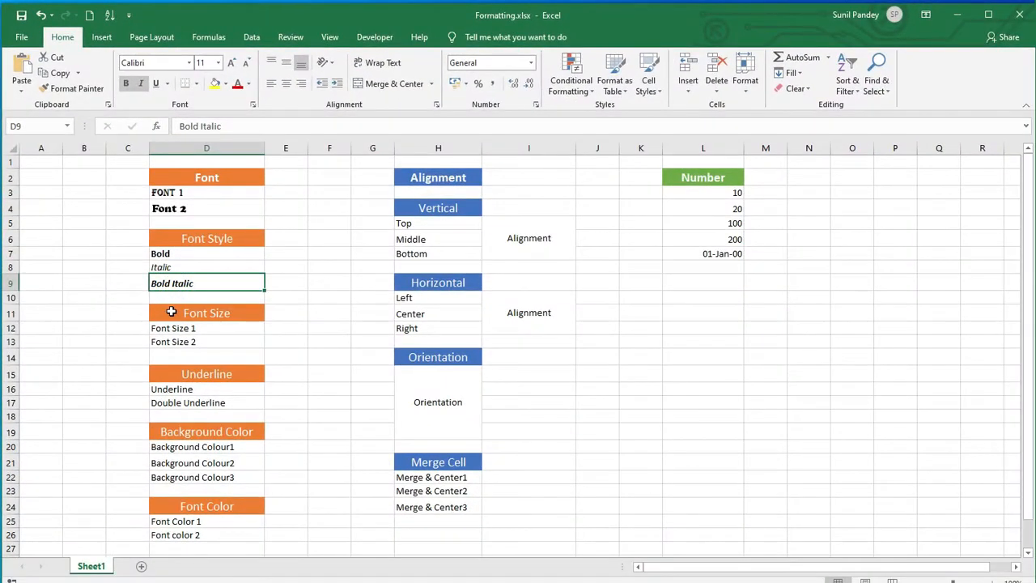
Step: Set the font size of the Font Size 1 cell (D12) to 28
{"action": "left_click", "coordinate": [208, 364]}
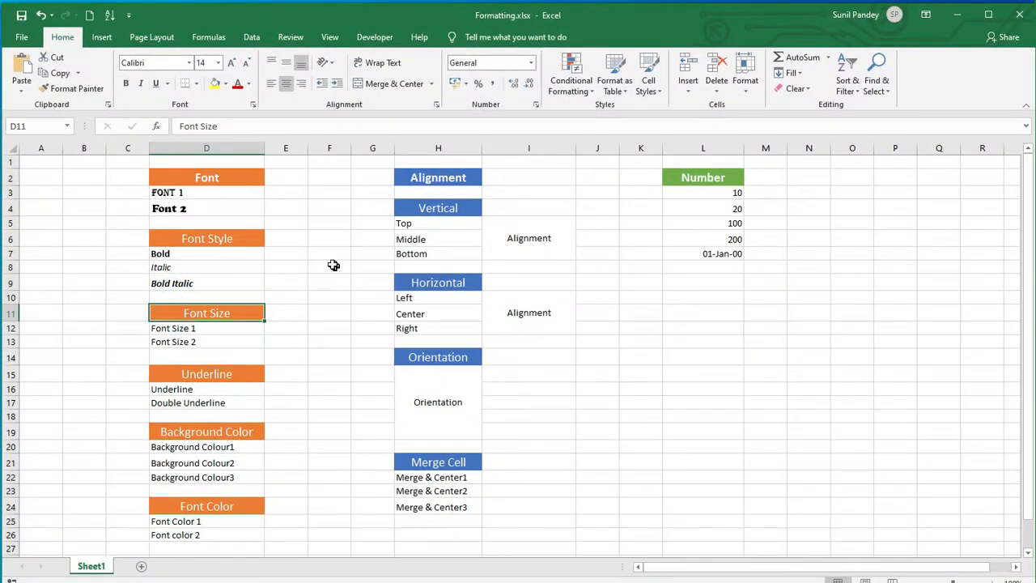
{"action": "left_click", "coordinate": [192, 329]}
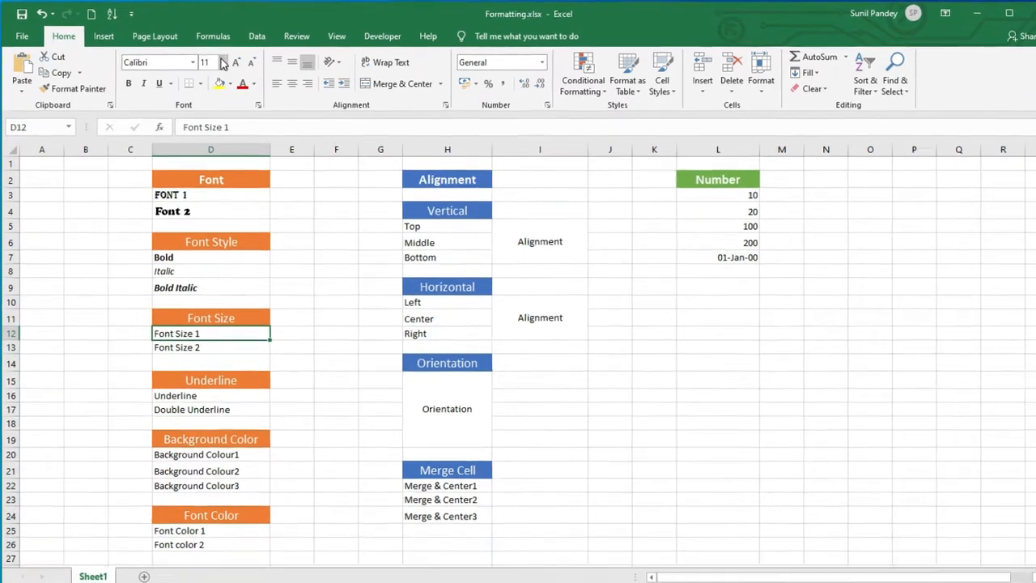
{"action": "left_click", "coordinate": [217, 63]}
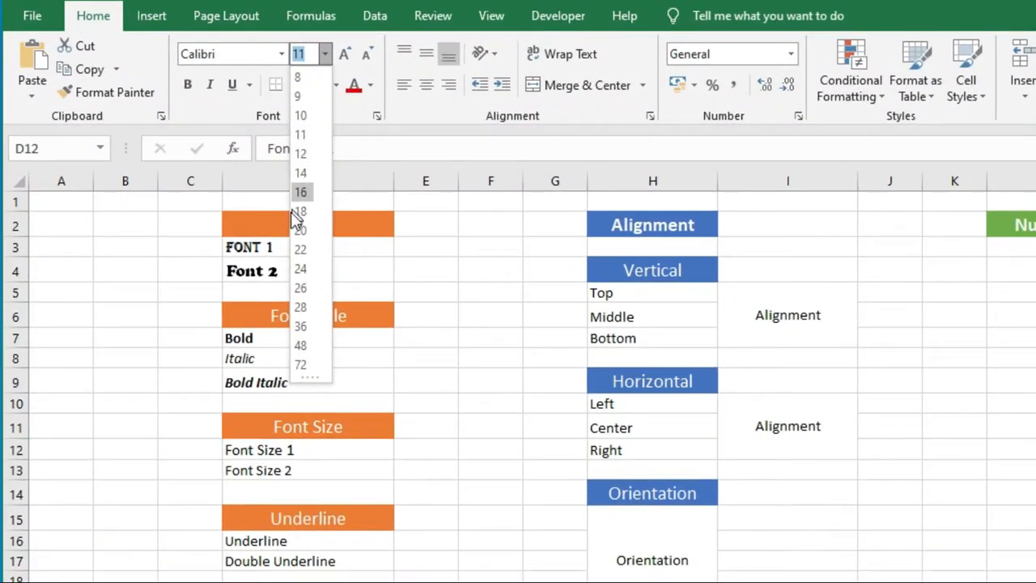
{"action": "left_click", "coordinate": [300, 307]}
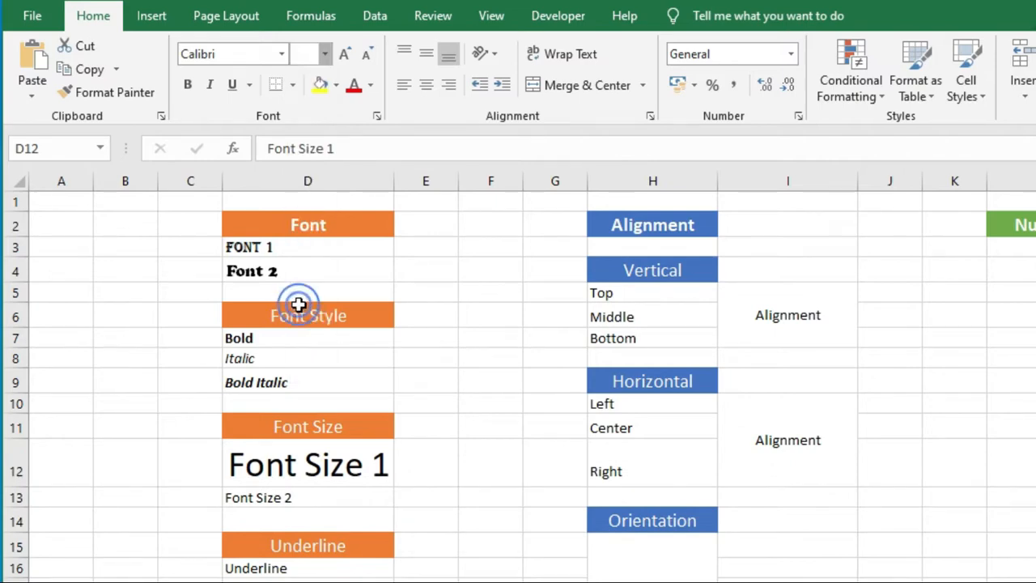
Step: Set the font size of the Font Size 2 cell (D13) to 22
{"action": "left_click", "coordinate": [270, 495]}
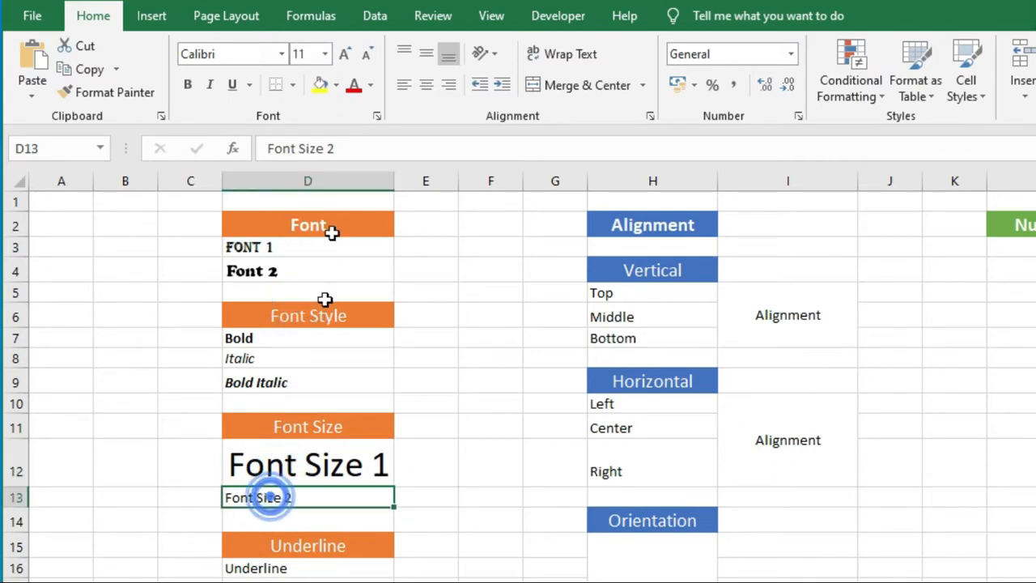
{"action": "left_click", "coordinate": [324, 54]}
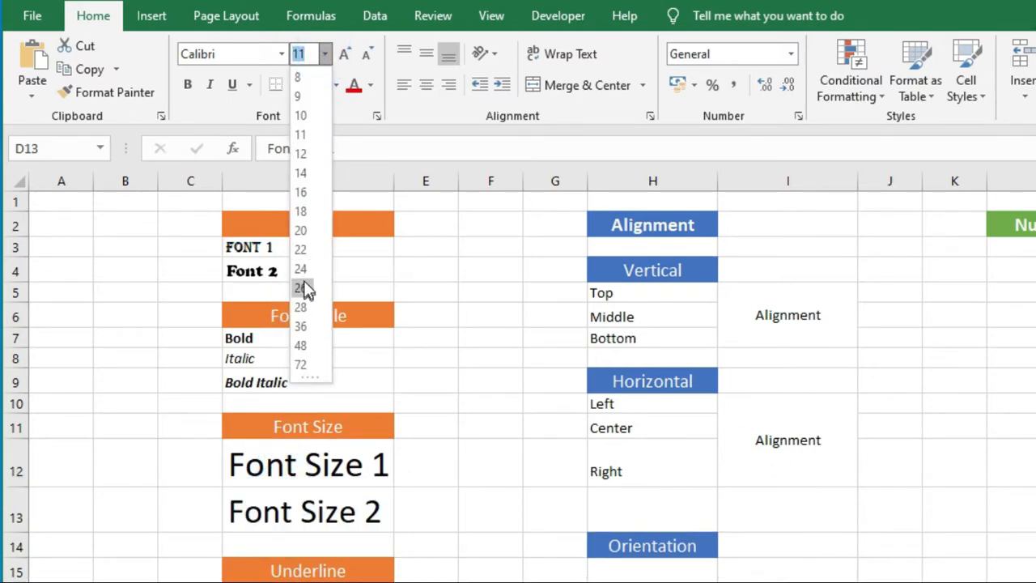
{"action": "left_click", "coordinate": [306, 253]}
{"action": "left_click", "coordinate": [306, 522]}
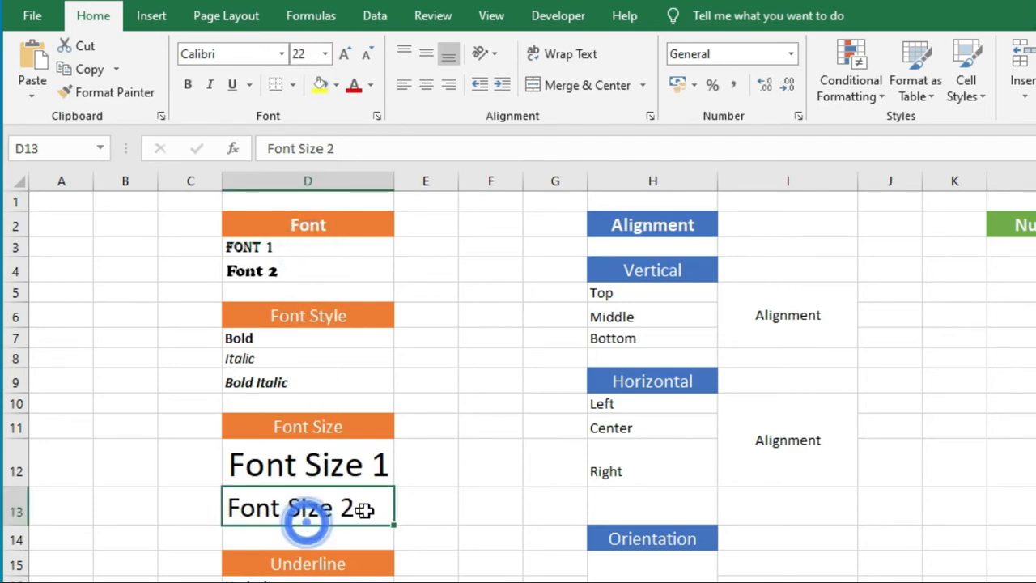
{"action": "left_click", "coordinate": [418, 500]}
Step: Increase the font size of the Font Size 1 cell (D12) in increments up to 72
{"action": "left_click", "coordinate": [353, 481]}
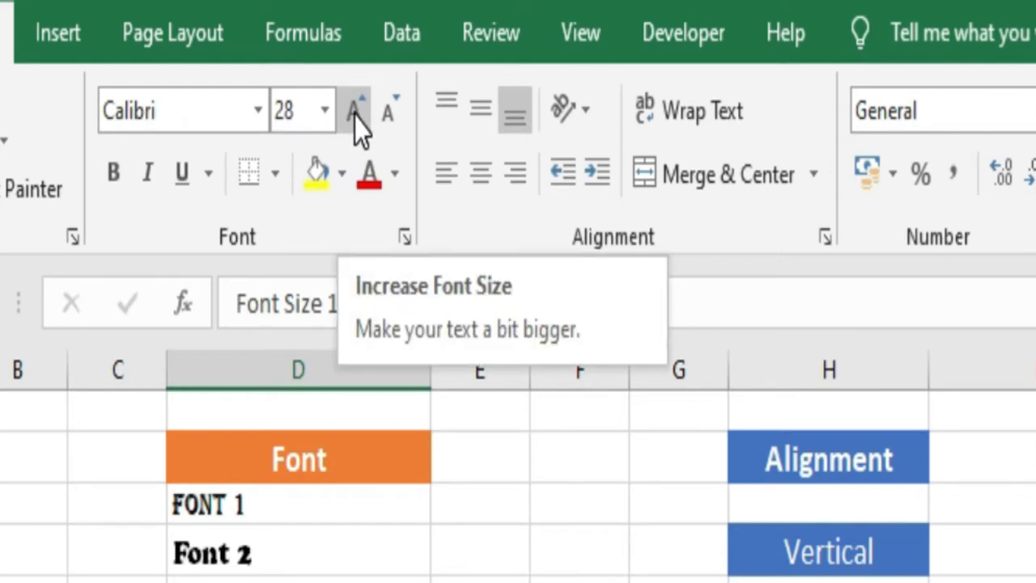
{"action": "left_click", "coordinate": [353, 113]}
{"action": "left_click", "coordinate": [354, 113]}
{"action": "left_click", "coordinate": [354, 114]}
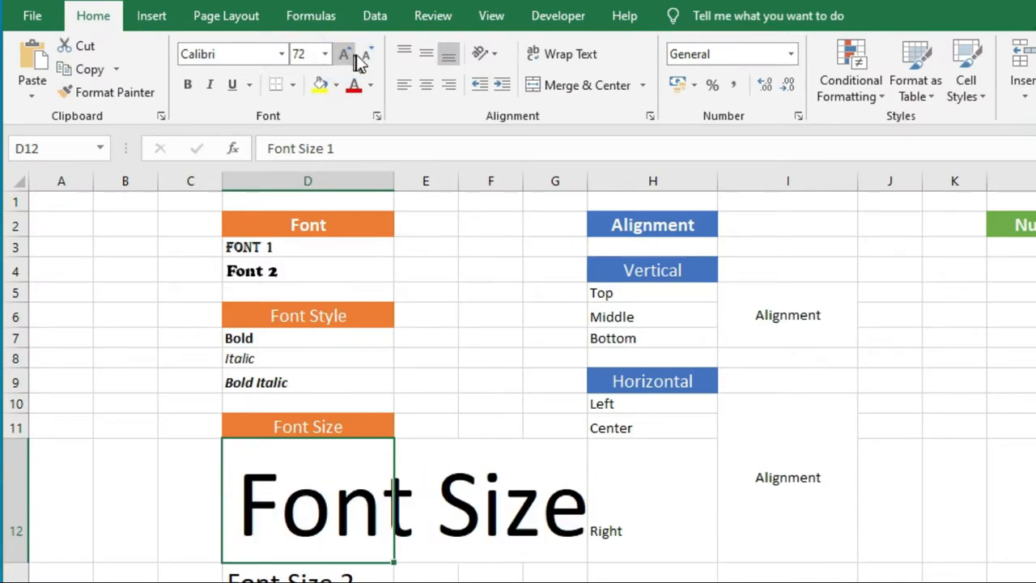
Step: Decrease the font size of the Font Size 1 cell (D12) in increments down to 22
{"action": "left_click", "coordinate": [363, 54]}
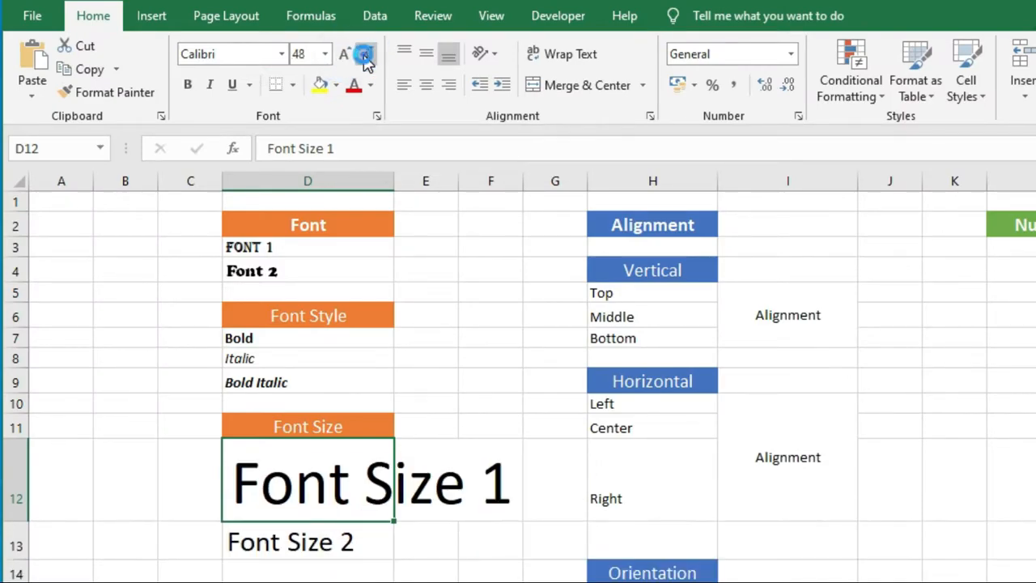
{"action": "left_click", "coordinate": [363, 54]}
{"action": "left_click", "coordinate": [364, 55]}
{"action": "left_click", "coordinate": [364, 55]}
{"action": "left_click", "coordinate": [364, 55]}
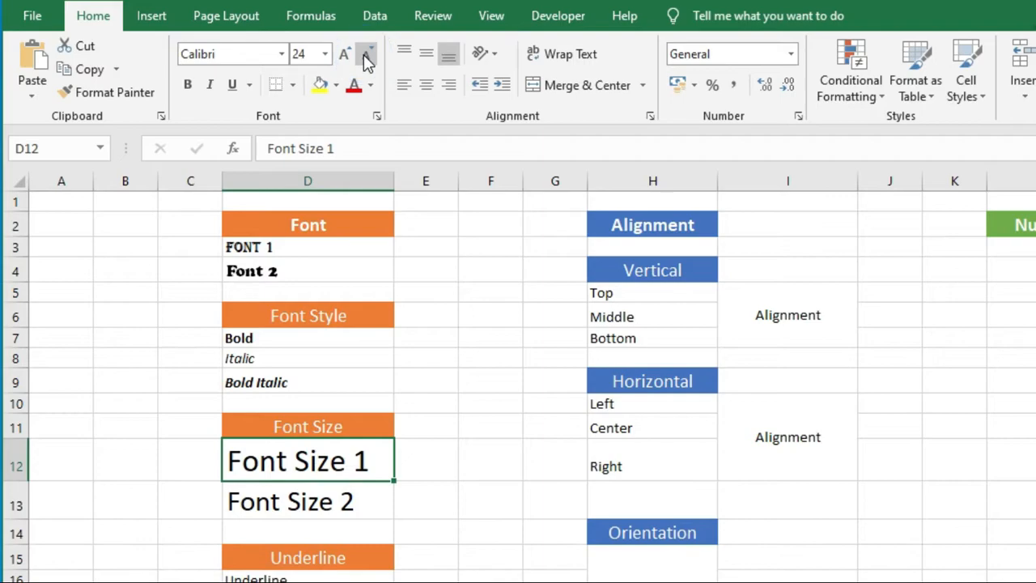
{"action": "left_click", "coordinate": [364, 55]}
Step: Decrease the font size of the Font Size 2 cell (D13) in increments down to 14
{"action": "left_click", "coordinate": [266, 496]}
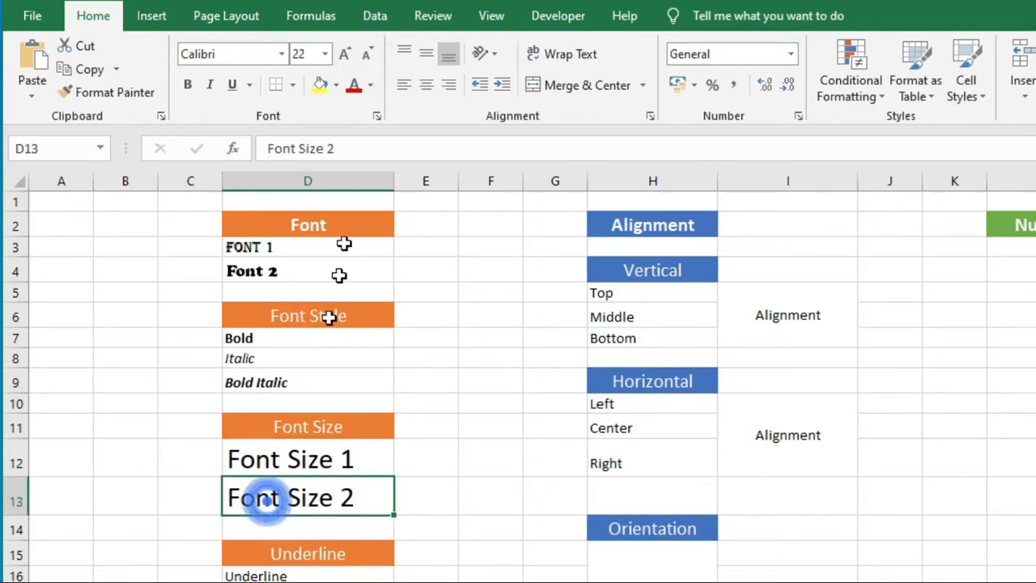
{"action": "left_click", "coordinate": [325, 54]}
{"action": "left_click", "coordinate": [324, 53]}
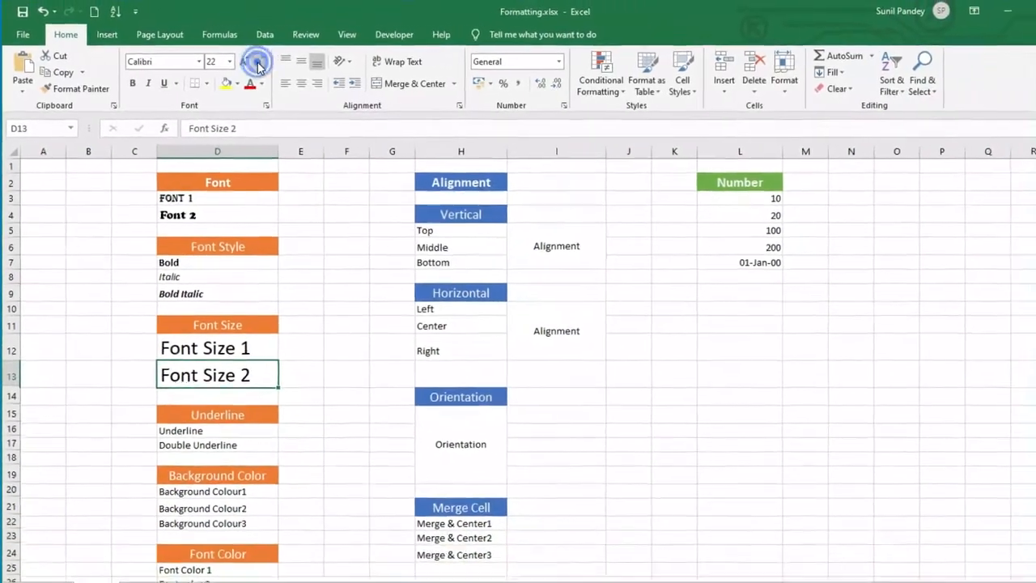
{"action": "left_click", "coordinate": [364, 55]}
{"action": "left_click", "coordinate": [317, 65]}
{"action": "left_click", "coordinate": [317, 65]}
{"action": "left_click", "coordinate": [317, 64]}
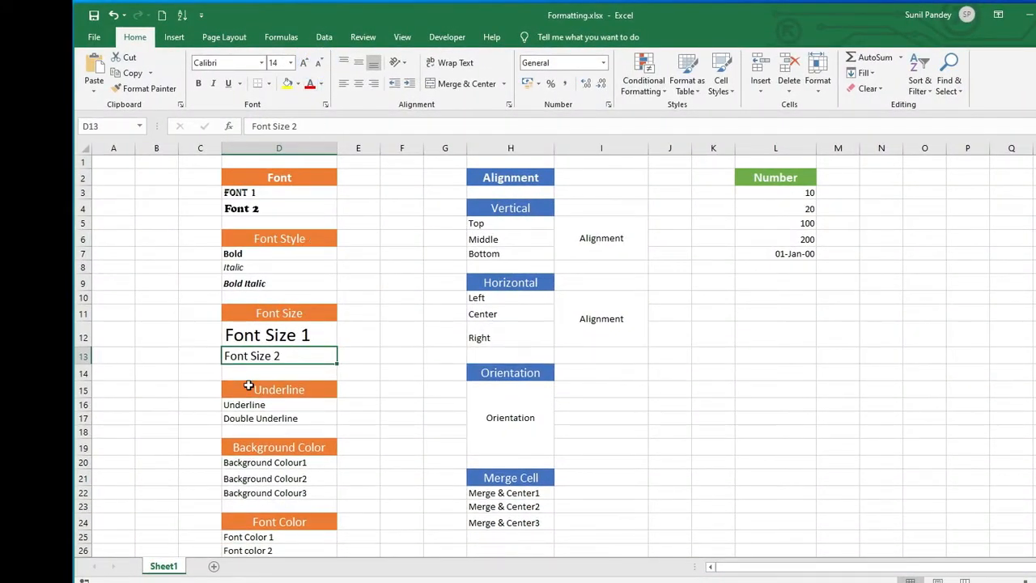
Step: Apply a single underline to the Underline cell (D16) below the Underline heading
{"action": "left_click", "coordinate": [248, 385]}
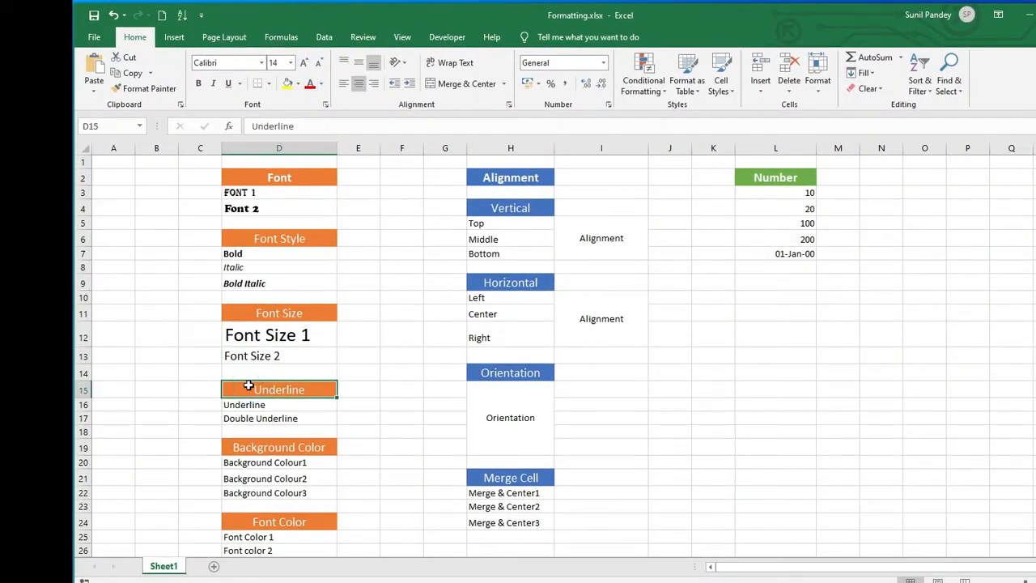
{"action": "left_click", "coordinate": [252, 405]}
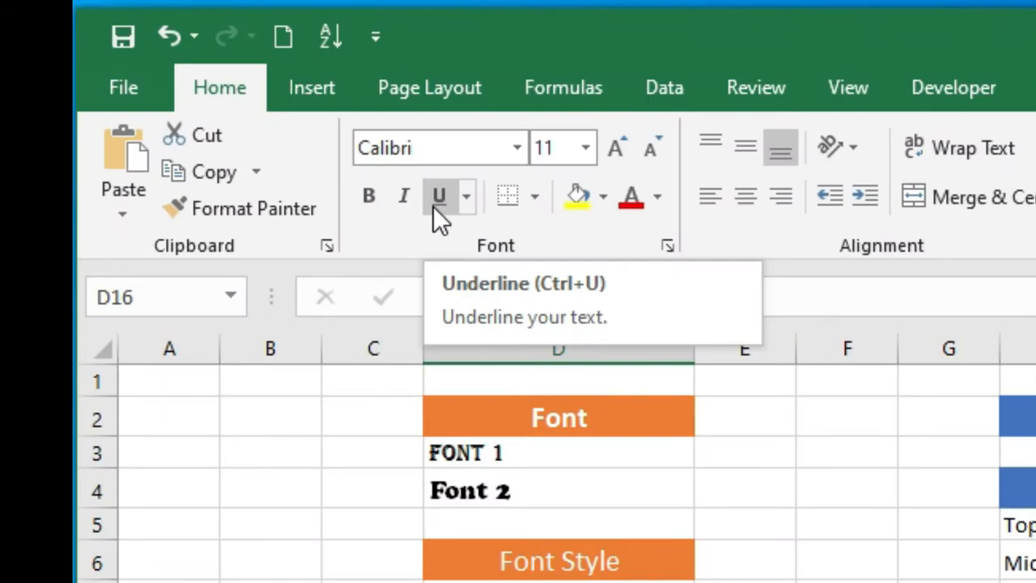
{"action": "left_click", "coordinate": [434, 200]}
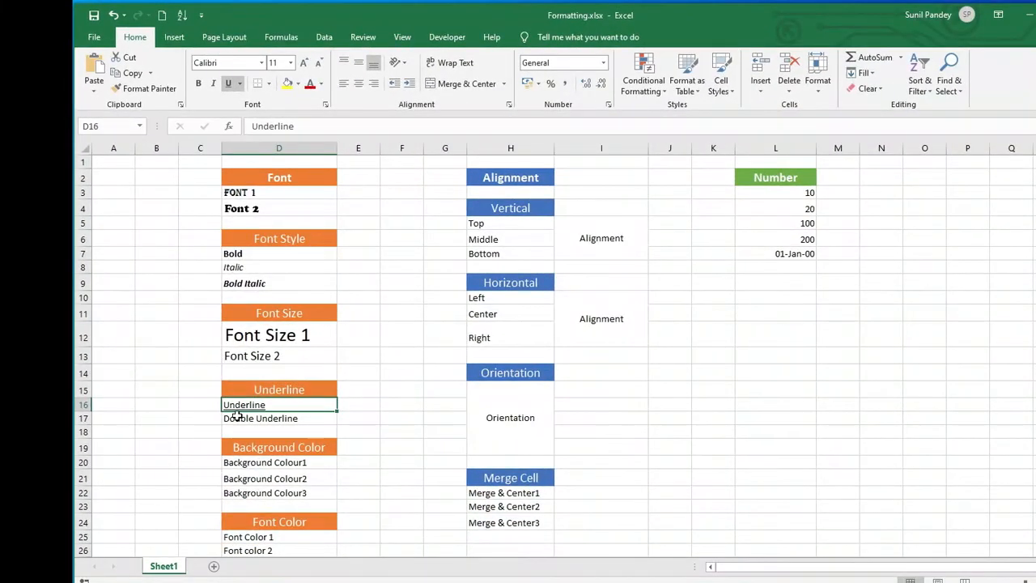
Step: Apply a double underline to the Double Underline cell (D17)
{"action": "left_click", "coordinate": [237, 417]}
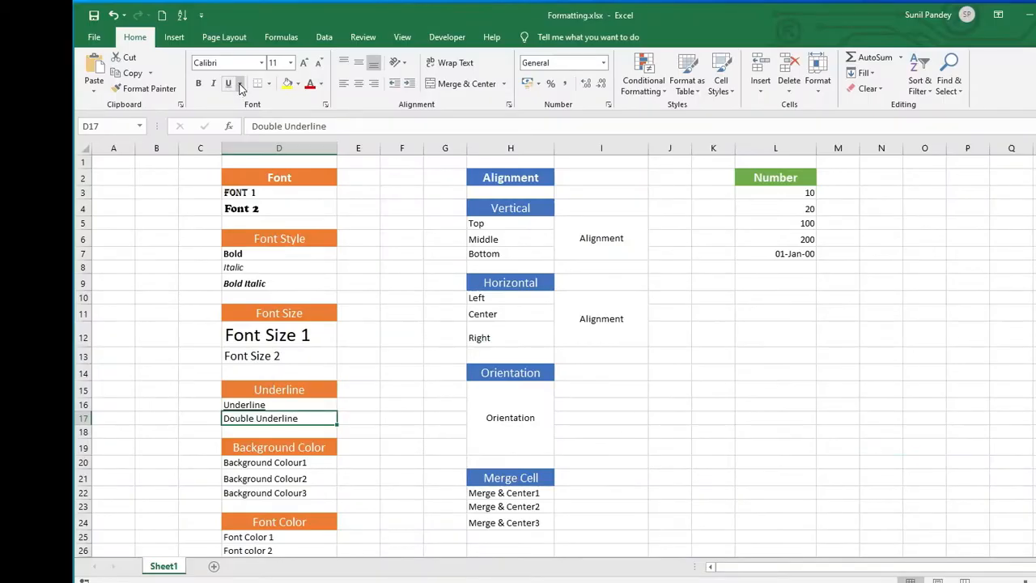
{"action": "left_click", "coordinate": [239, 84]}
{"action": "left_click", "coordinate": [251, 120]}
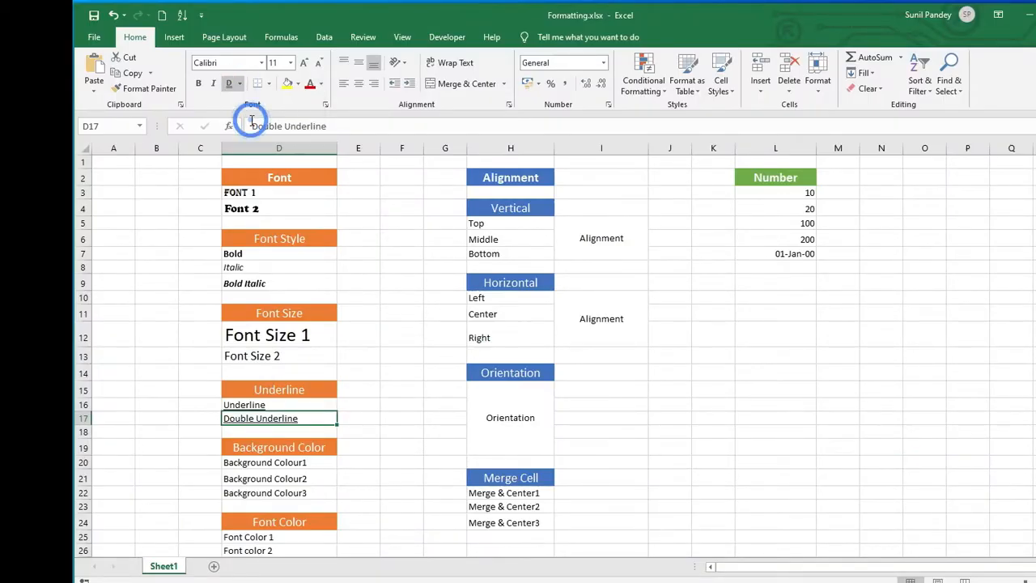
{"action": "left_click", "coordinate": [146, 413]}
{"action": "left_click", "coordinate": [236, 444]}
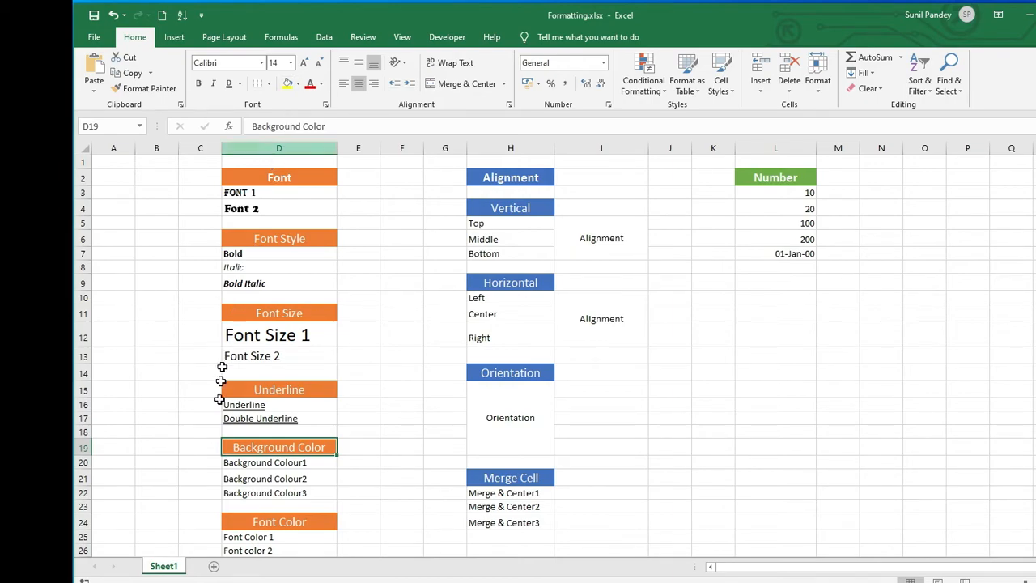
{"action": "left_click", "coordinate": [244, 463]}
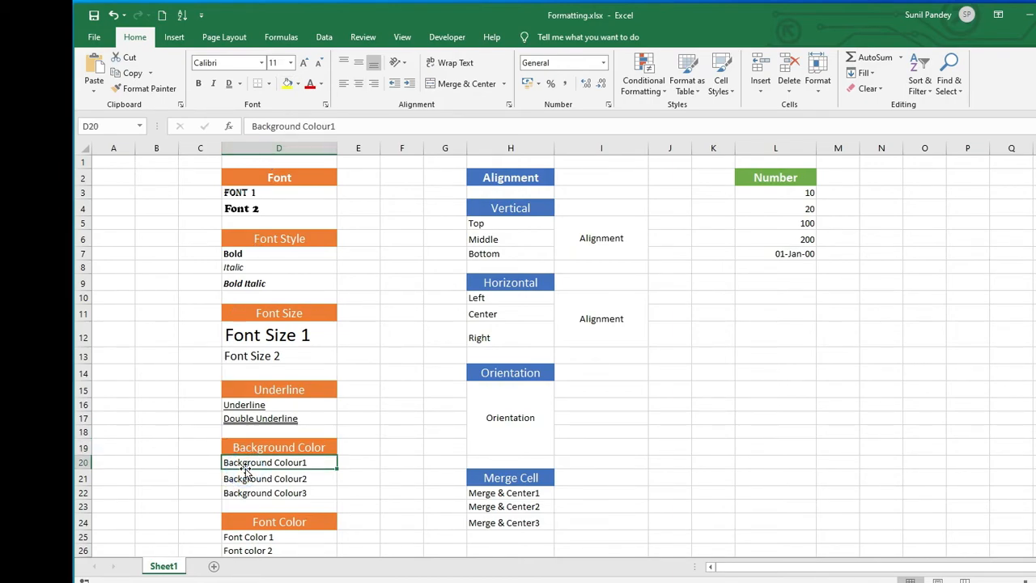
{"action": "left_click", "coordinate": [298, 84]}
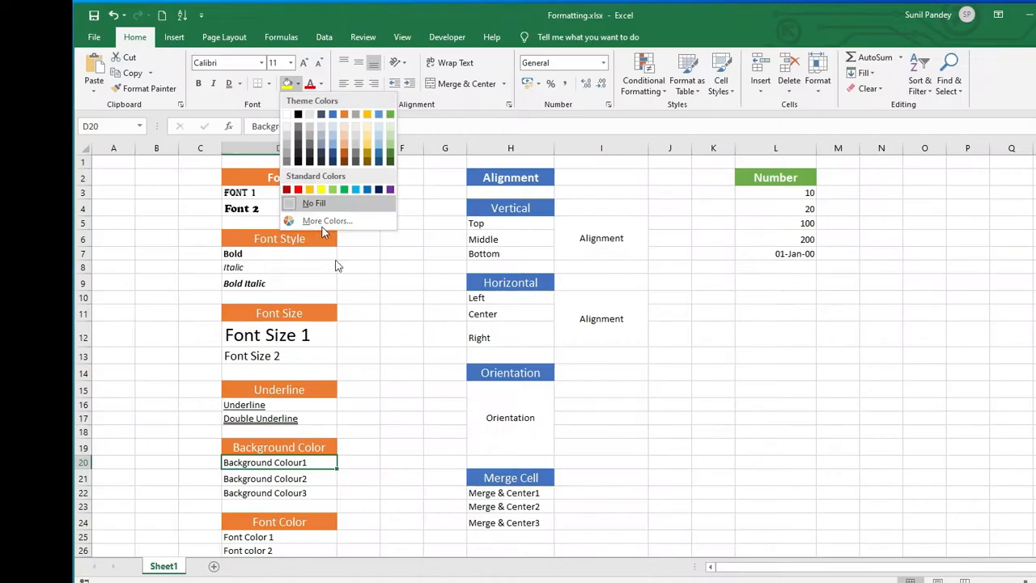
{"action": "left_click", "coordinate": [383, 319]}
Step: Fill the Background Color heading cell (D19) with standard red and undo that fill
{"action": "left_click", "coordinate": [270, 446]}
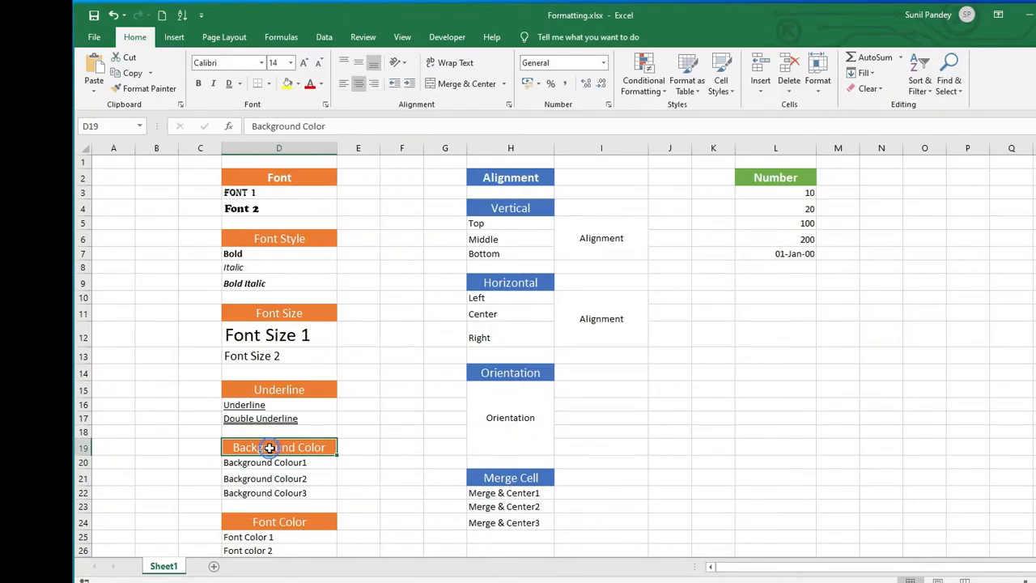
{"action": "left_click", "coordinate": [298, 84]}
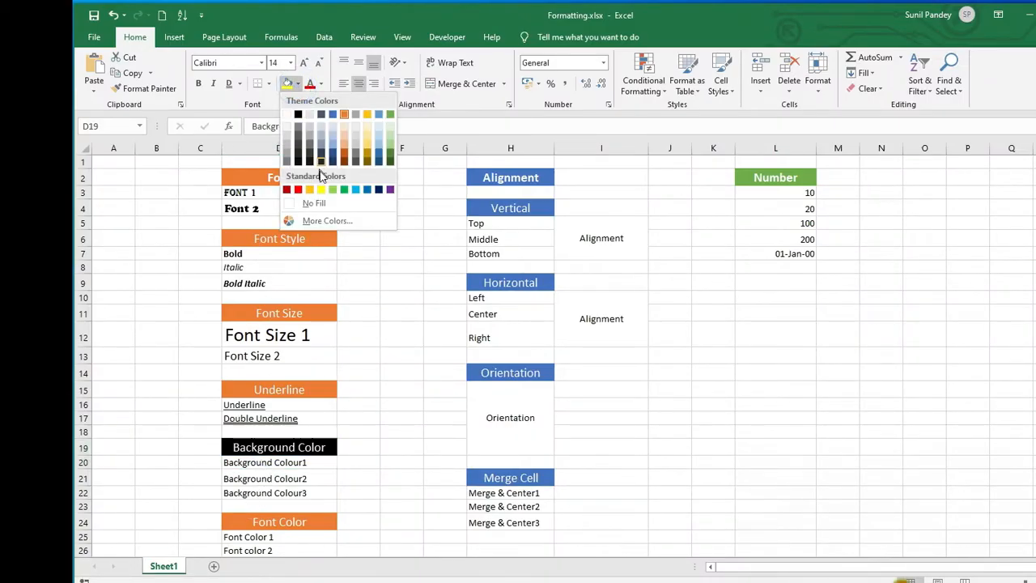
{"action": "left_click", "coordinate": [298, 189]}
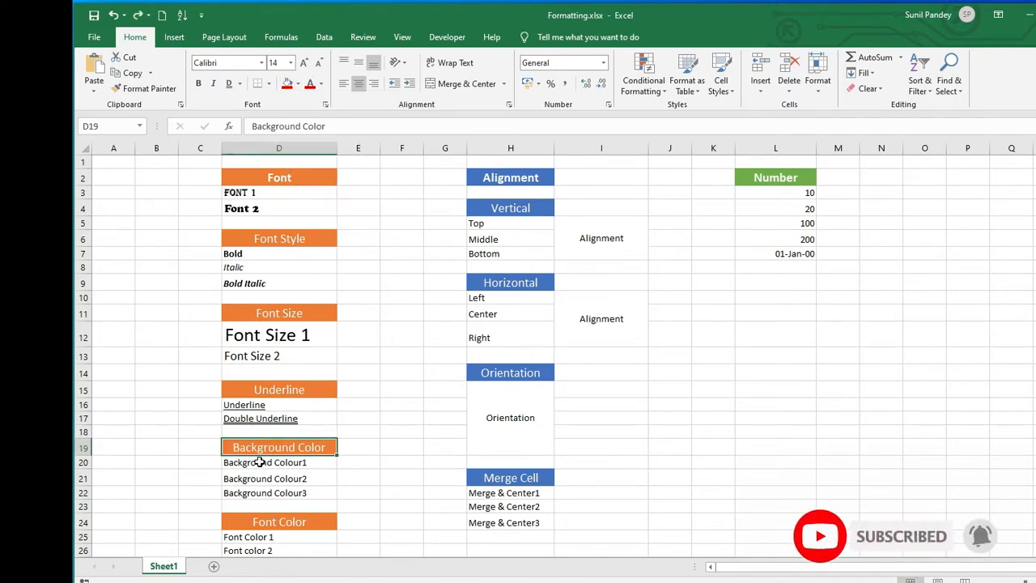
{"action": "key", "text": "ctrl+z"}
Step: Fill the Background Colour1 cell (D20) with a dark orange theme color
{"action": "left_click", "coordinate": [247, 464]}
{"action": "left_click", "coordinate": [299, 85]}
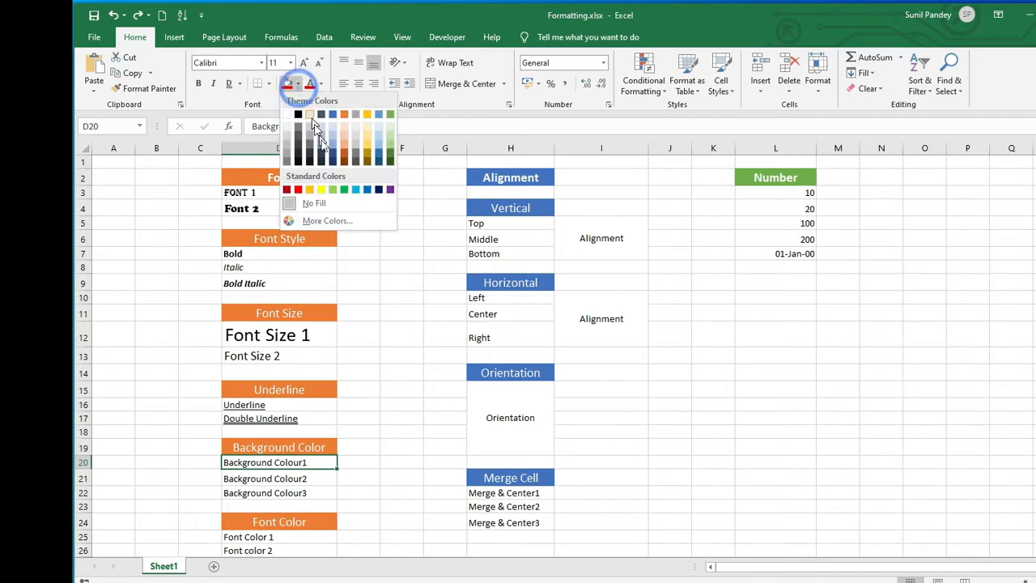
{"action": "left_click", "coordinate": [348, 154]}
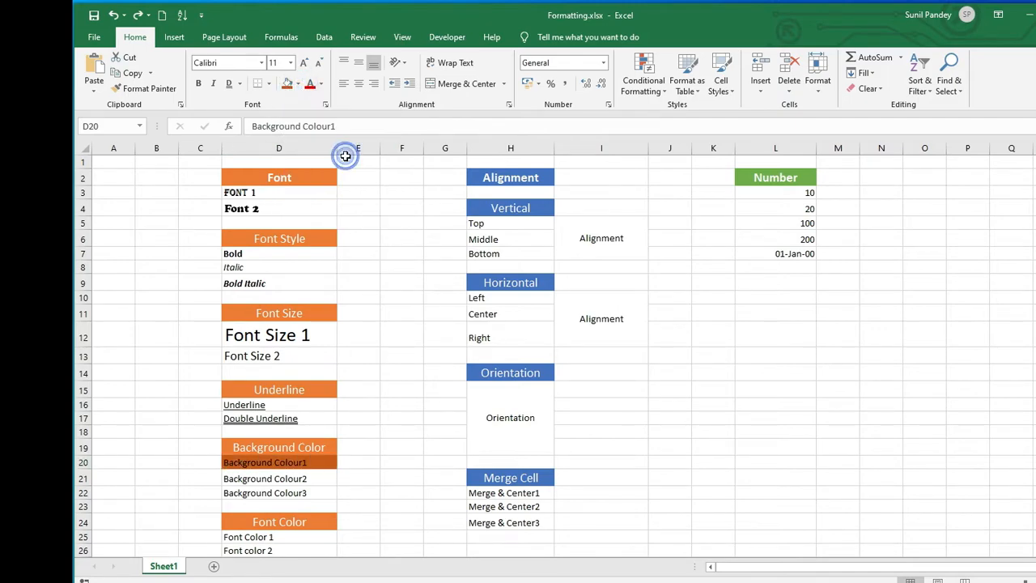
Step: Fill the Background Colour2 cell (D21) with yellow chosen from the additional standard colors
{"action": "left_click", "coordinate": [259, 480]}
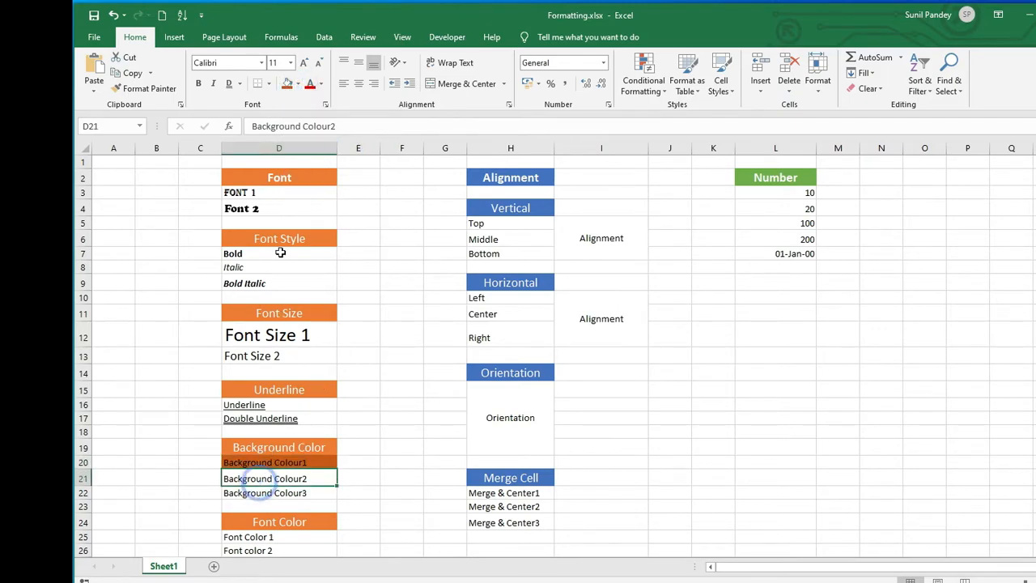
{"action": "left_click", "coordinate": [298, 85]}
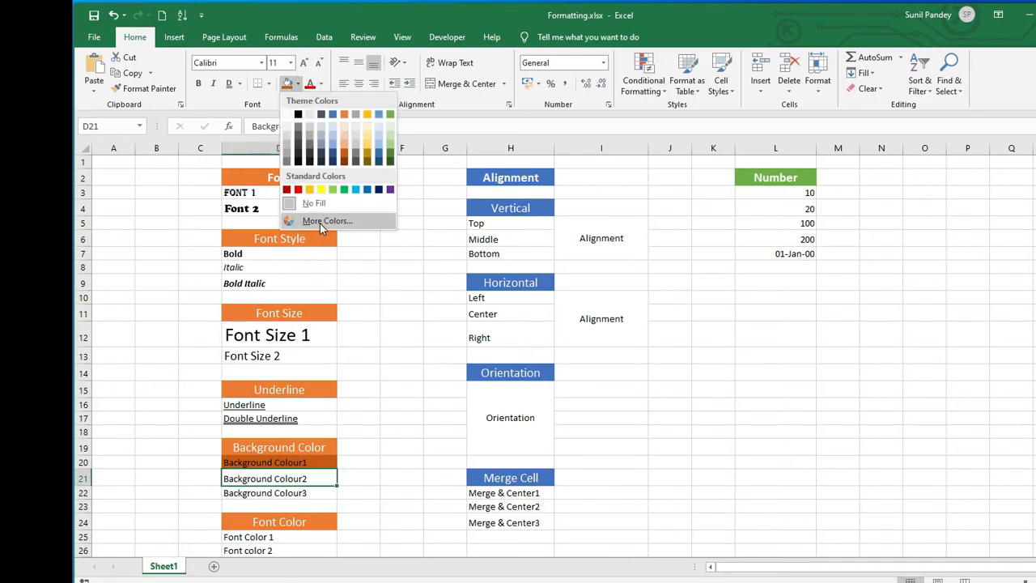
{"action": "left_click", "coordinate": [319, 224]}
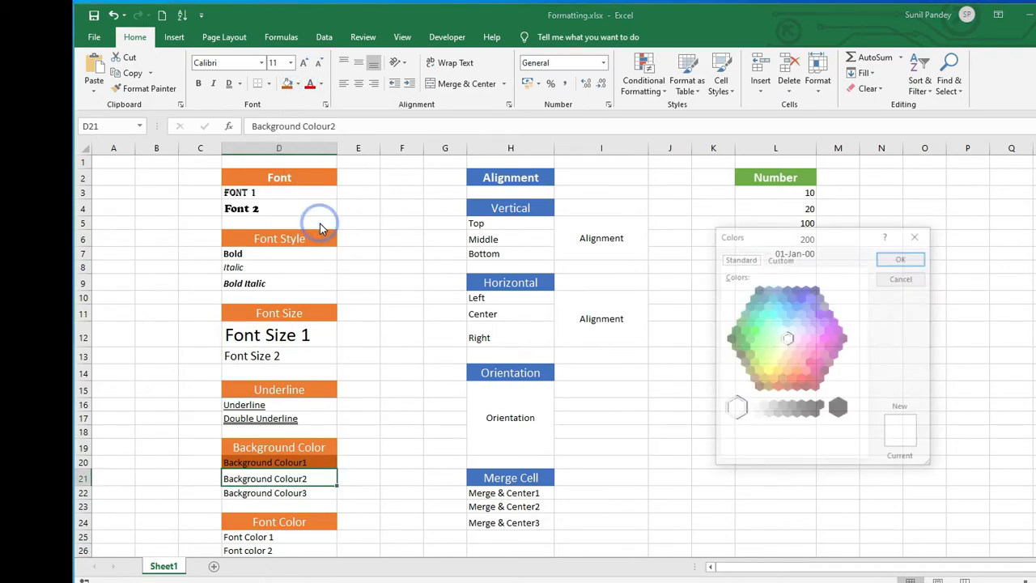
{"action": "left_click", "coordinate": [767, 371]}
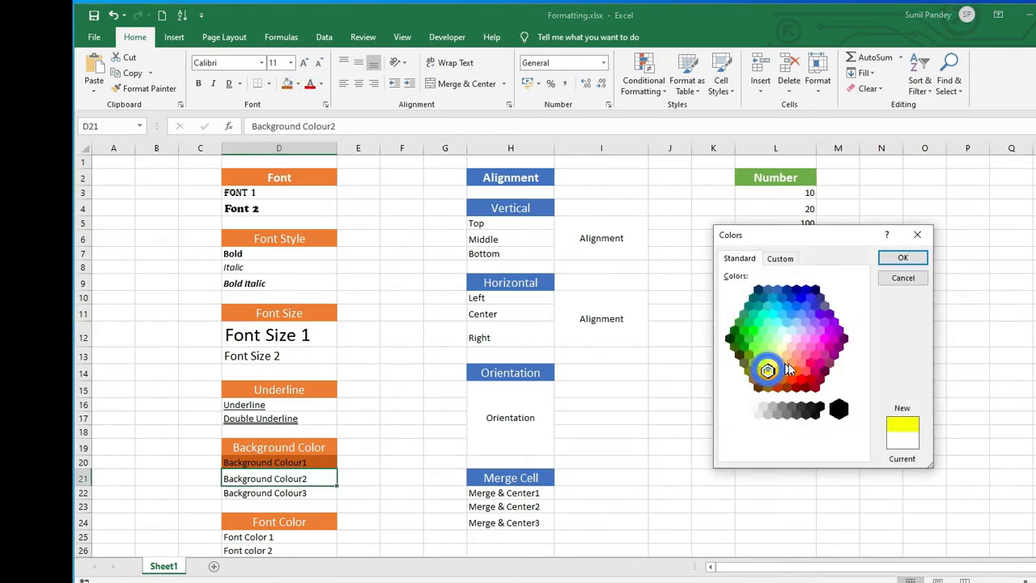
{"action": "left_click", "coordinate": [902, 258]}
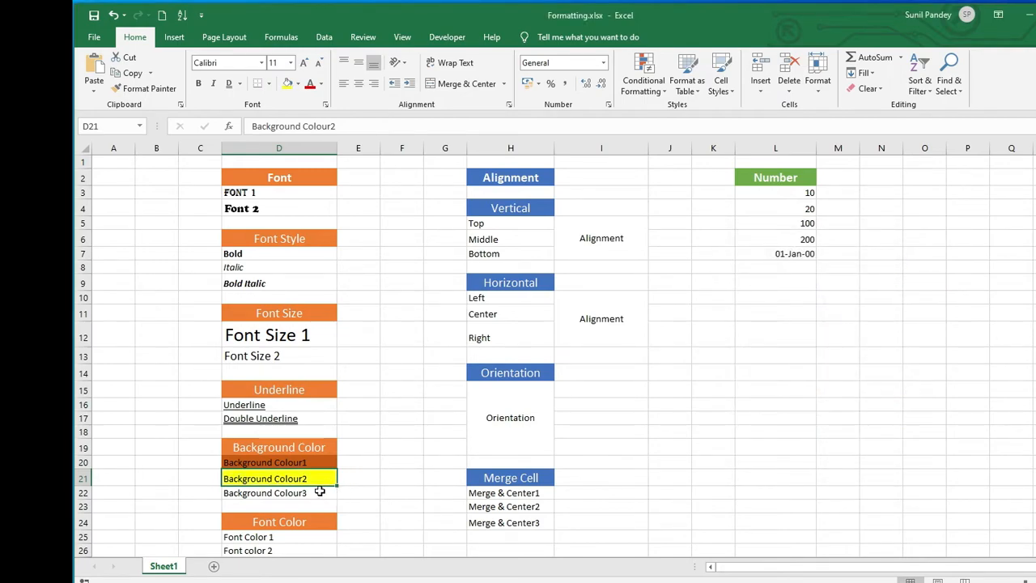
Step: Open the custom fill colors for the Background Colour3 cell (D22) and mix a light pink, #E593B2
{"action": "left_click", "coordinate": [319, 491]}
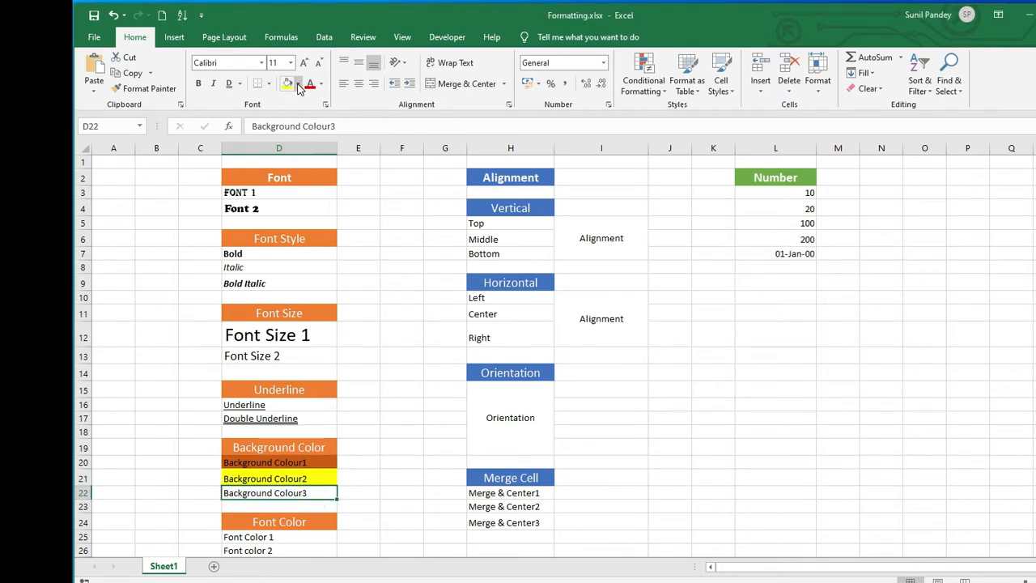
{"action": "left_click", "coordinate": [298, 84]}
{"action": "left_click", "coordinate": [316, 250]}
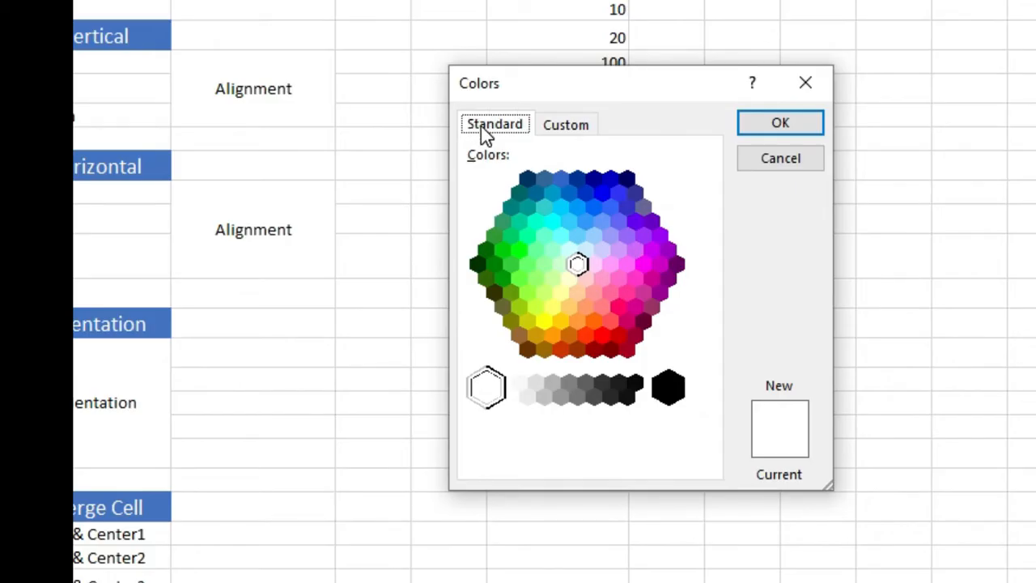
{"action": "left_click", "coordinate": [557, 128]}
{"action": "left_click_drag", "start_coordinate": [489, 194], "coordinate": [482, 217]}
{"action": "left_click_drag", "start_coordinate": [654, 179], "coordinate": [660, 229]}
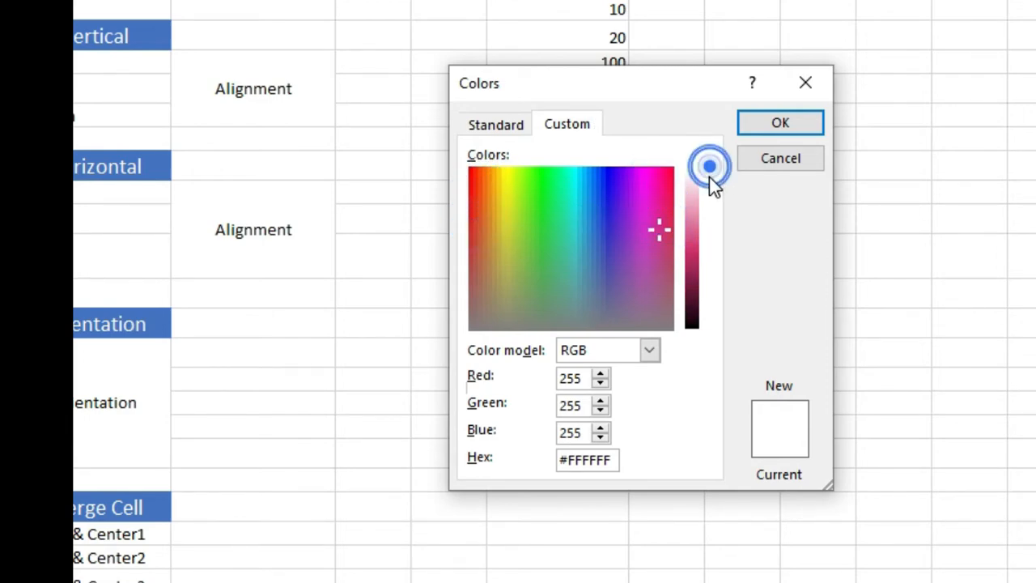
{"action": "left_click_drag", "start_coordinate": [709, 176], "coordinate": [707, 212]}
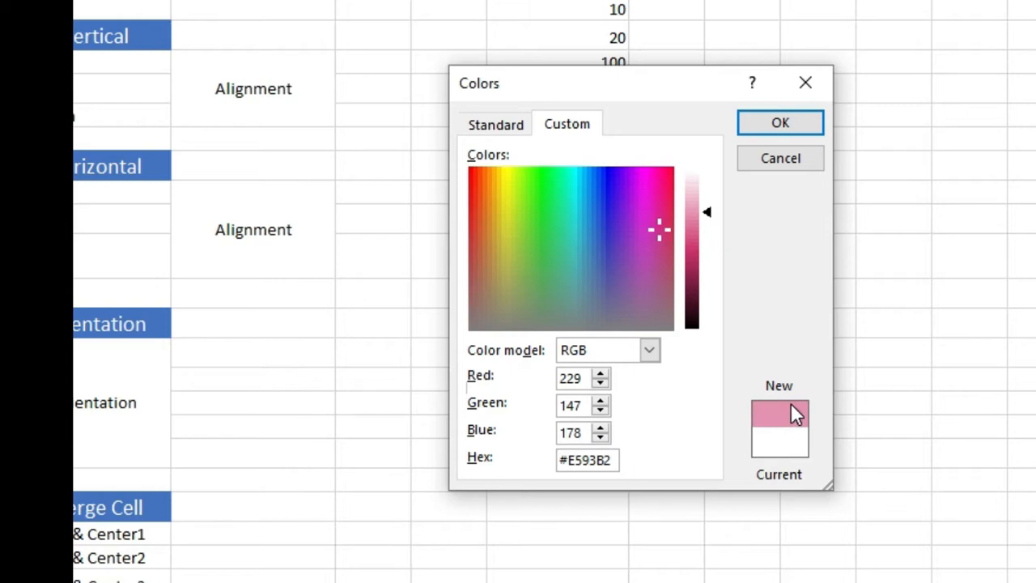
Step: Change the custom color's hue to a light green and apply it as the fill of the Background Colour3 cell (D22)
{"action": "left_click", "coordinate": [665, 226]}
{"action": "left_click_drag", "start_coordinate": [665, 228], "coordinate": [669, 223]}
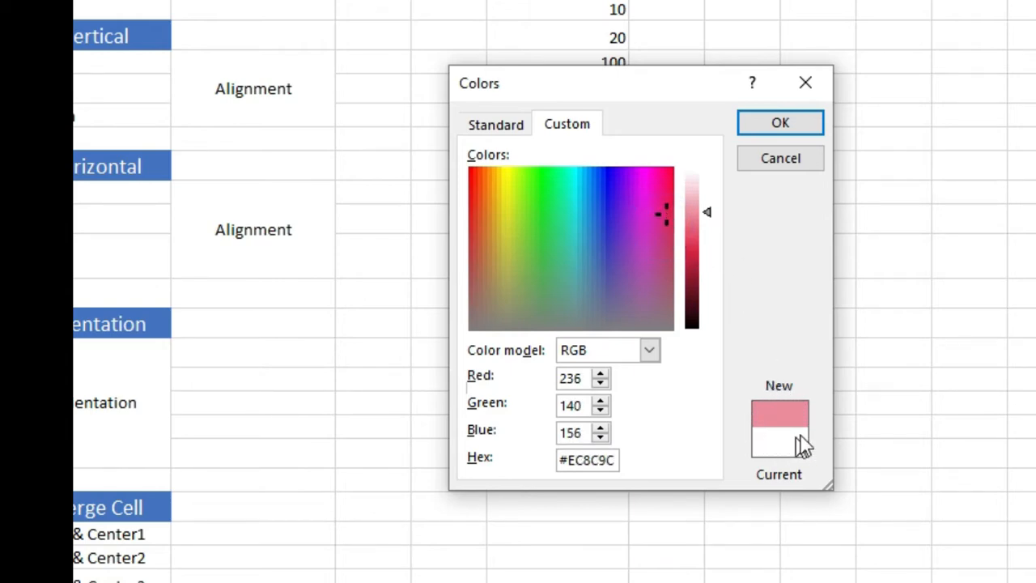
{"action": "left_click_drag", "start_coordinate": [672, 224], "coordinate": [526, 243]}
{"action": "left_click", "coordinate": [780, 125]}
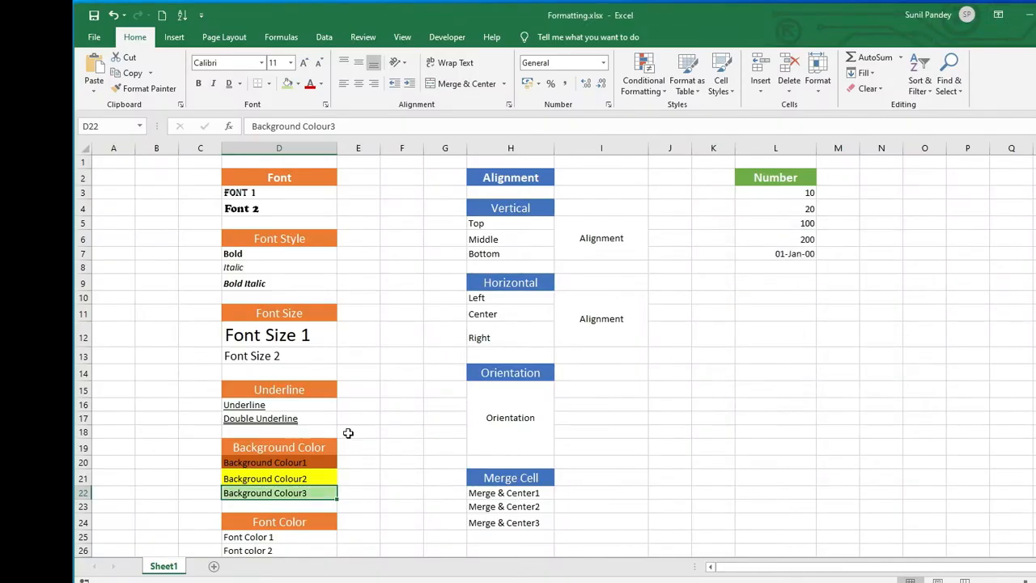
{"action": "left_click", "coordinate": [407, 447]}
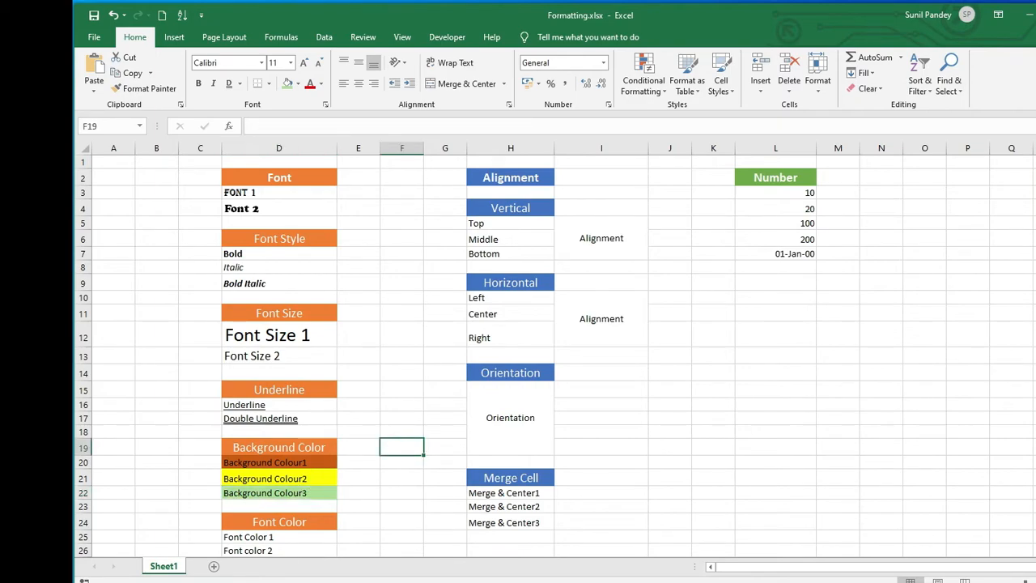
Step: Color the Font Color 1 text (D25) red and replace it with a dark green theme color
{"action": "scroll", "coordinate": [356, 439], "scroll_direction": "down", "scroll_amount": 2}
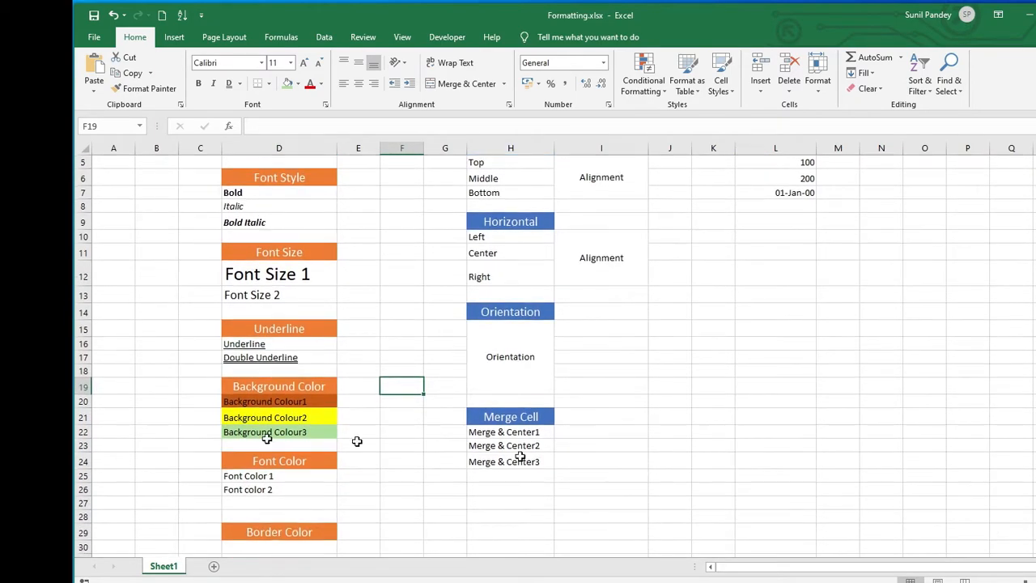
{"action": "left_click", "coordinate": [237, 478]}
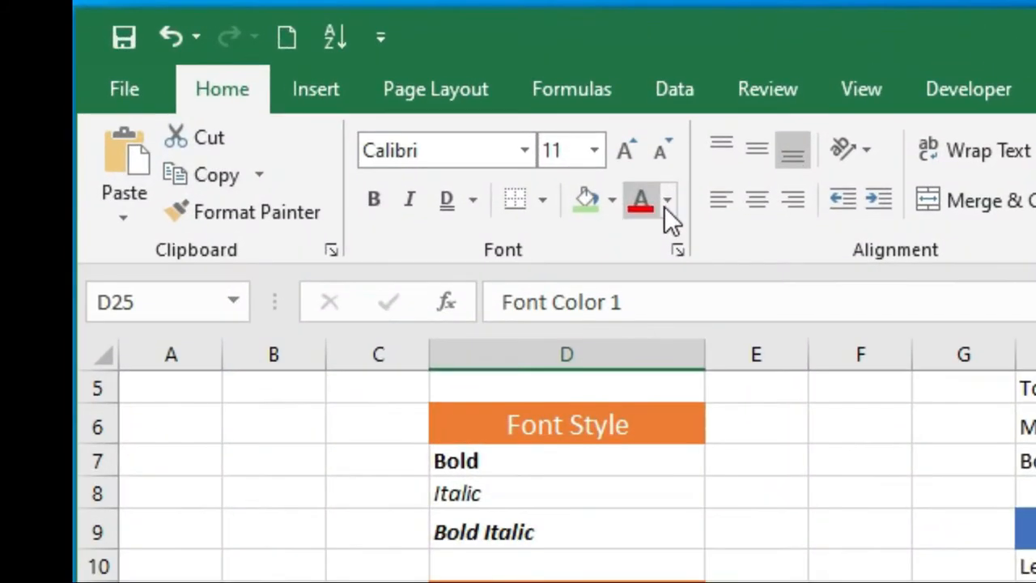
{"action": "left_click", "coordinate": [639, 207]}
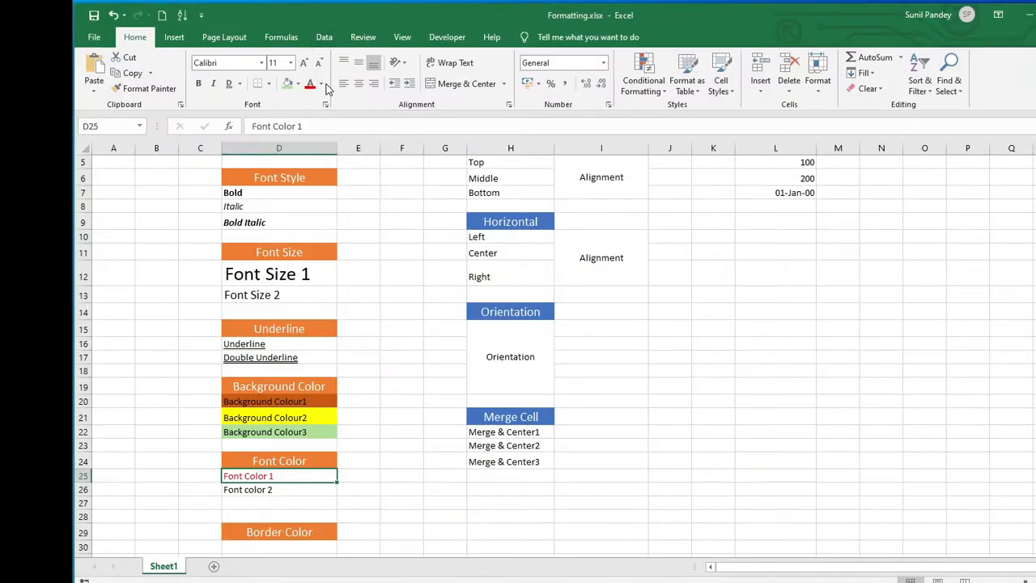
{"action": "left_click", "coordinate": [322, 86]}
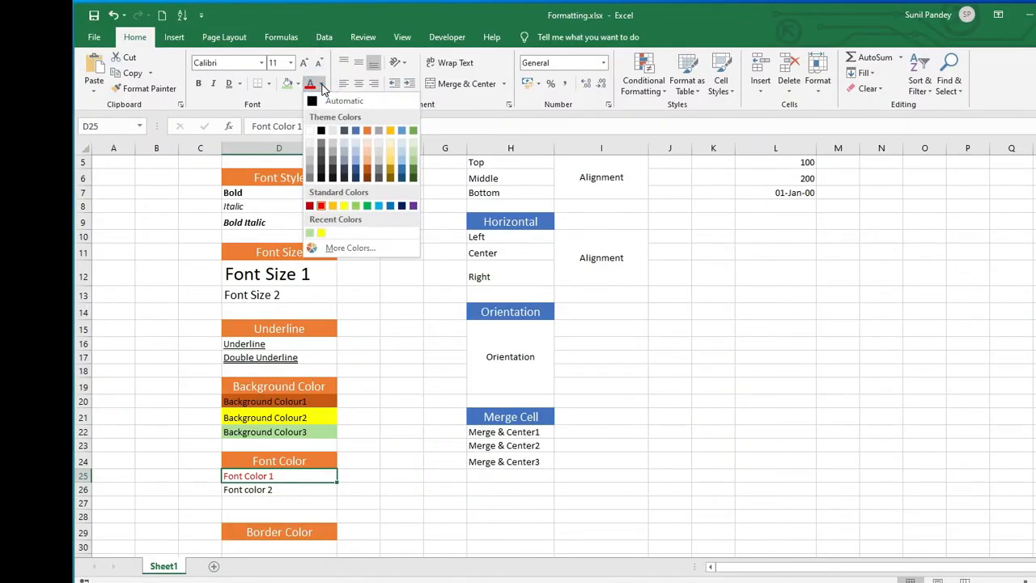
{"action": "left_click", "coordinate": [413, 174]}
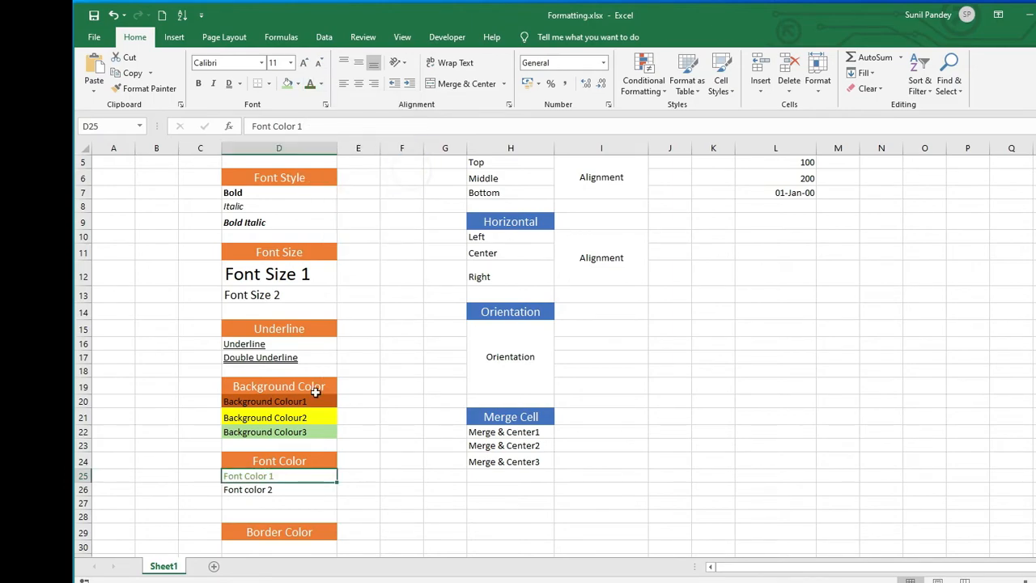
Step: Color the Font color 2 text (D26) orange, chosen from the additional standard colors
{"action": "left_click", "coordinate": [266, 489]}
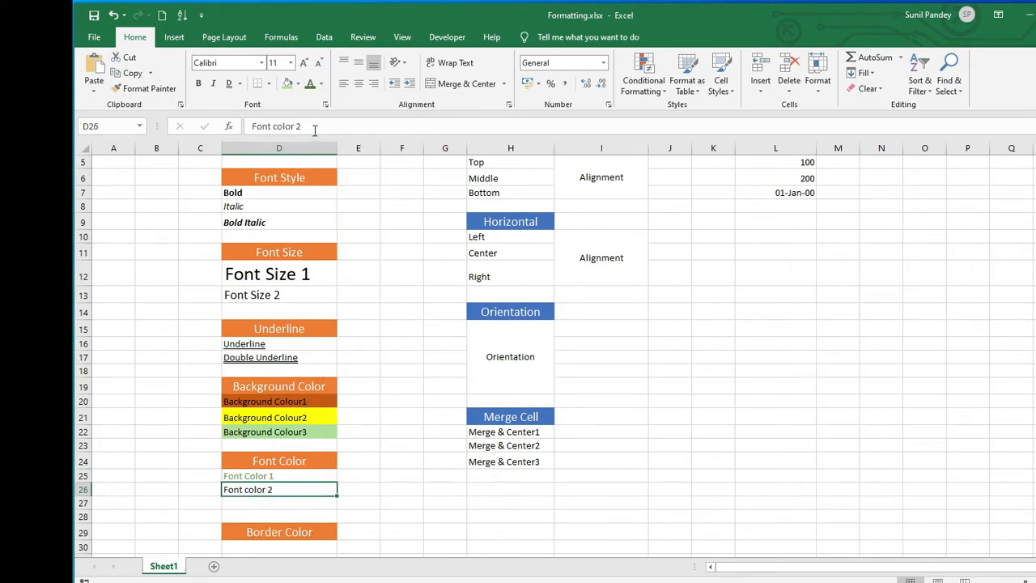
{"action": "left_click", "coordinate": [321, 84]}
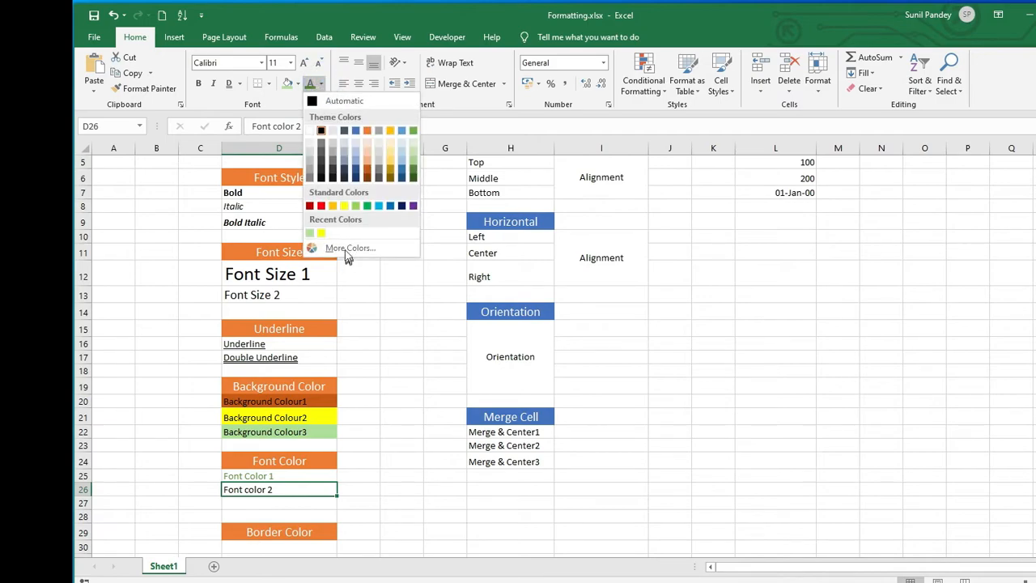
{"action": "left_click", "coordinate": [349, 247]}
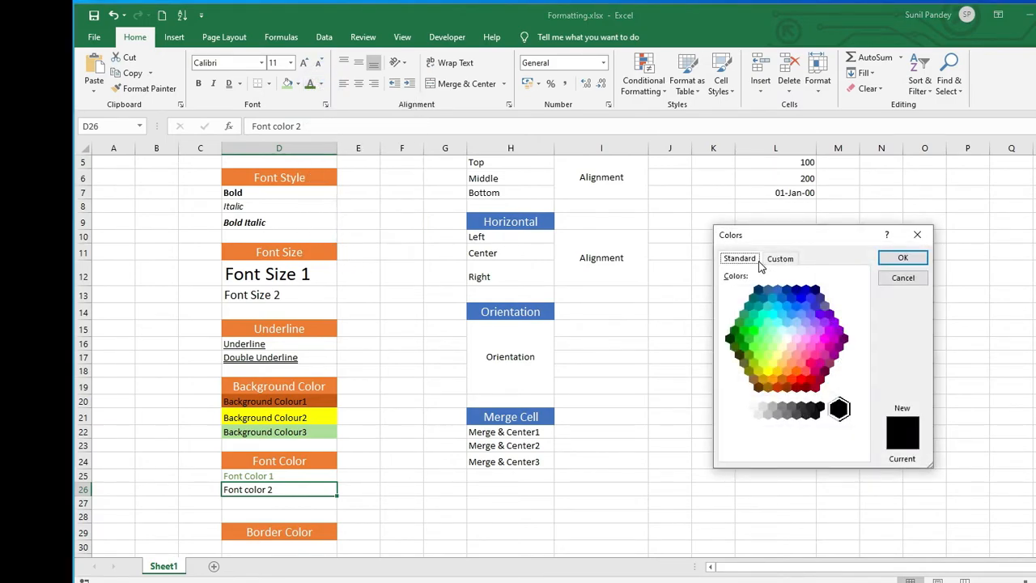
{"action": "left_click", "coordinate": [775, 258]}
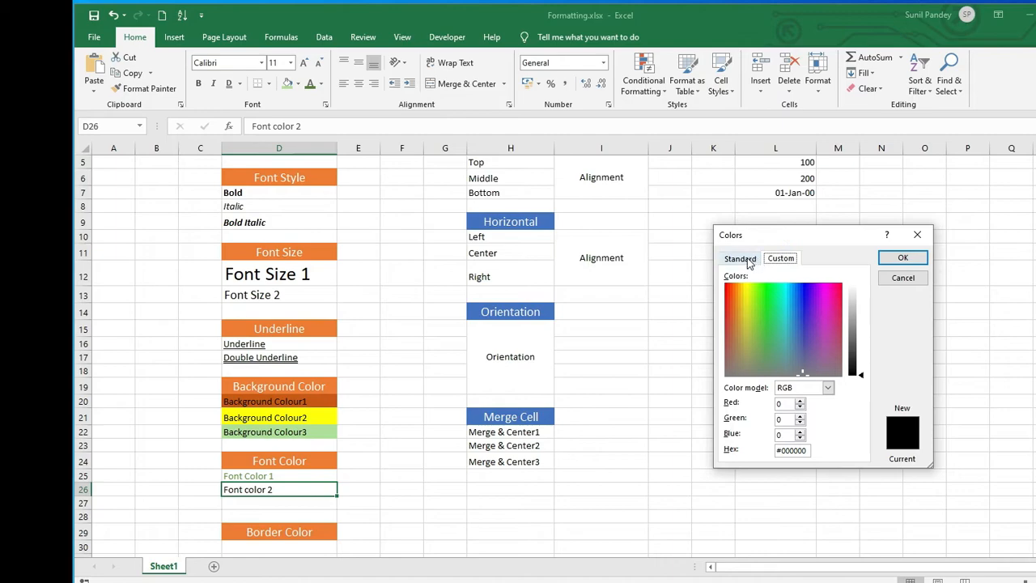
{"action": "left_click", "coordinate": [738, 258]}
{"action": "left_click", "coordinate": [773, 379]}
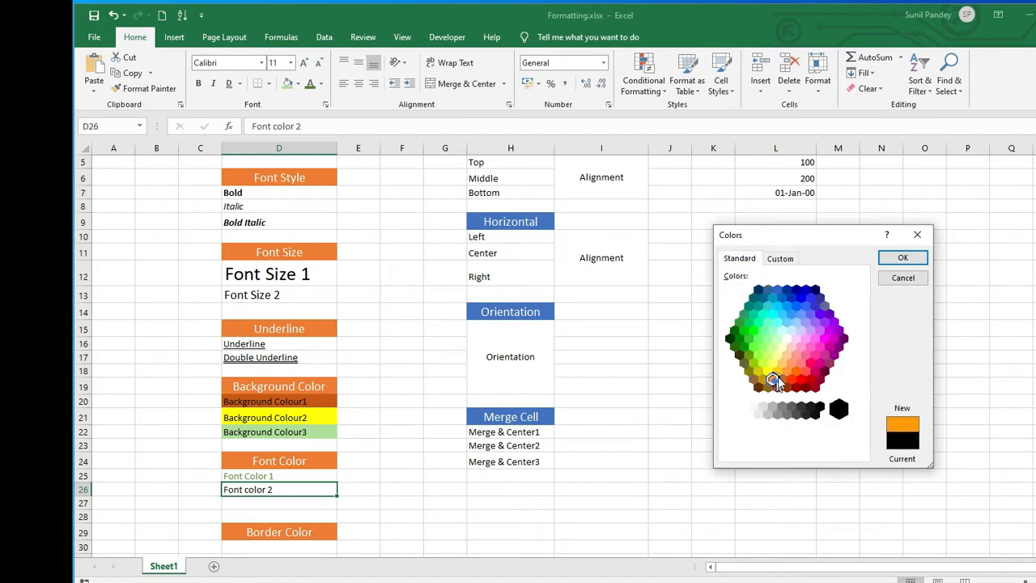
{"action": "left_click", "coordinate": [892, 253]}
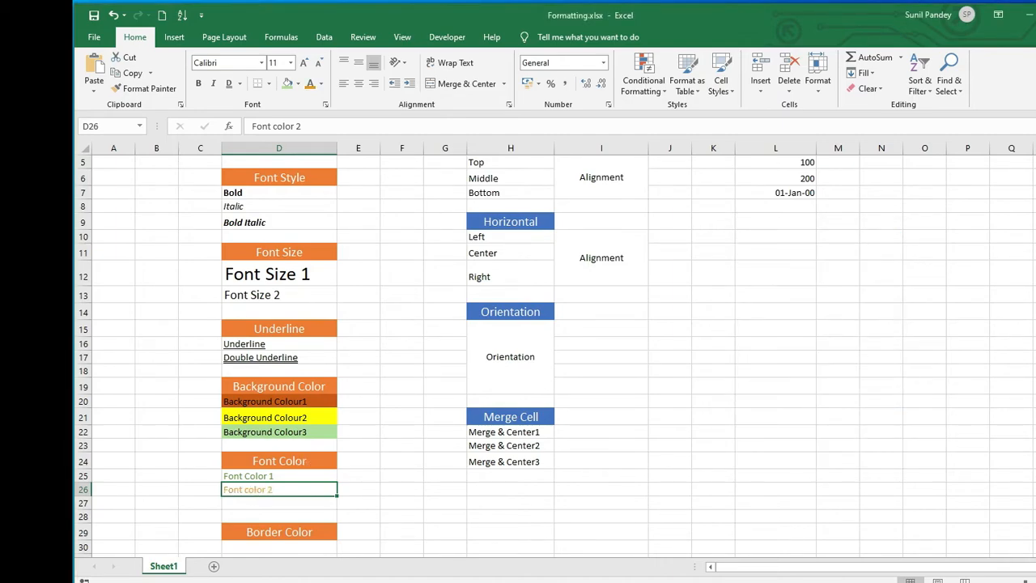
Step: Add a bottom border to the empty cell D30 under the Border Color heading
{"action": "scroll", "coordinate": [275, 389], "scroll_direction": "down", "scroll_amount": 3}
{"action": "left_click", "coordinate": [275, 384]}
{"action": "left_click", "coordinate": [275, 402]}
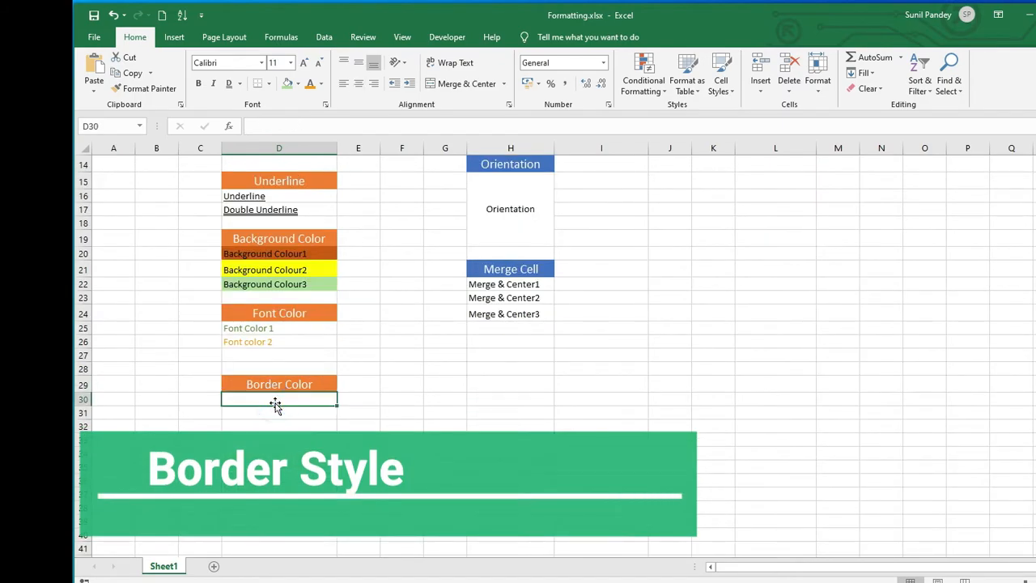
{"action": "left_click", "coordinate": [273, 408]}
{"action": "left_click", "coordinate": [409, 483]}
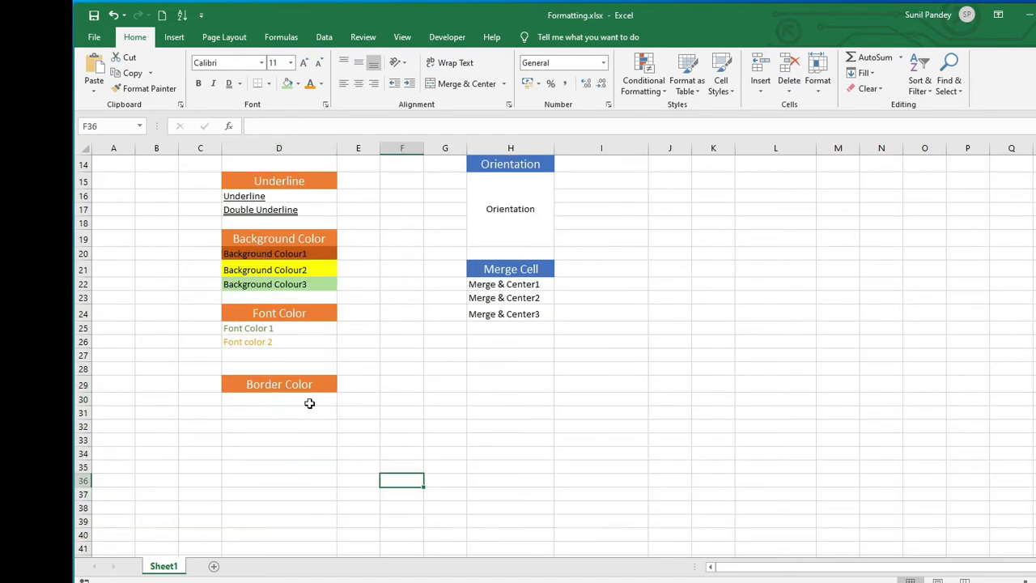
{"action": "left_click", "coordinate": [309, 404]}
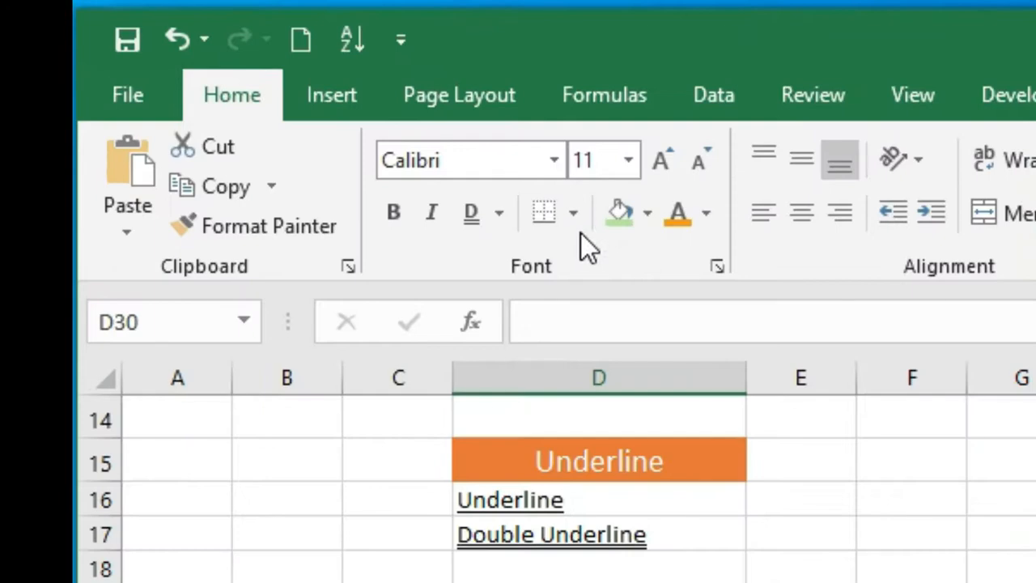
{"action": "left_click", "coordinate": [573, 214]}
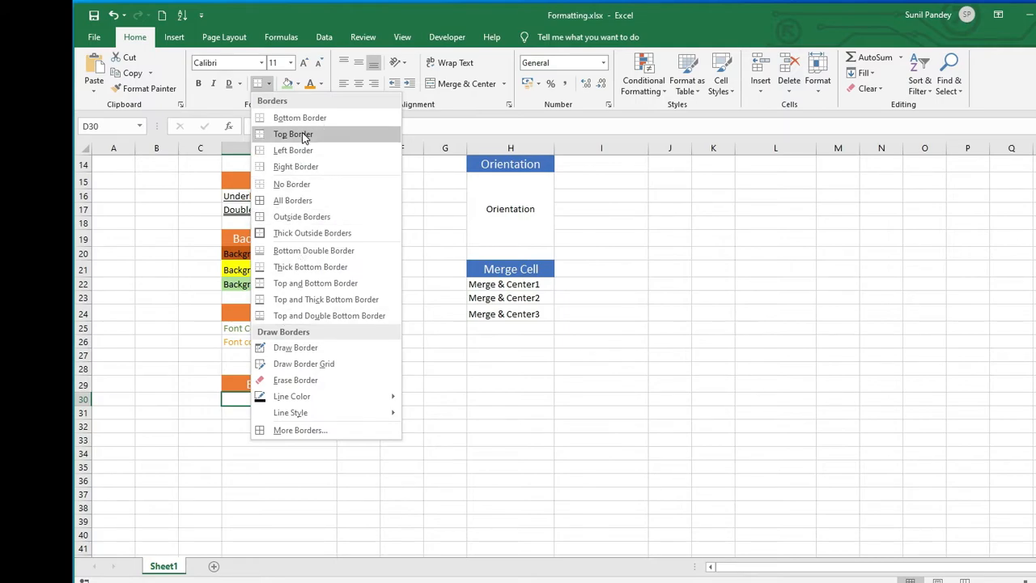
{"action": "left_click", "coordinate": [300, 118]}
{"action": "left_click_drag", "start_coordinate": [292, 445], "coordinate": [293, 459]}
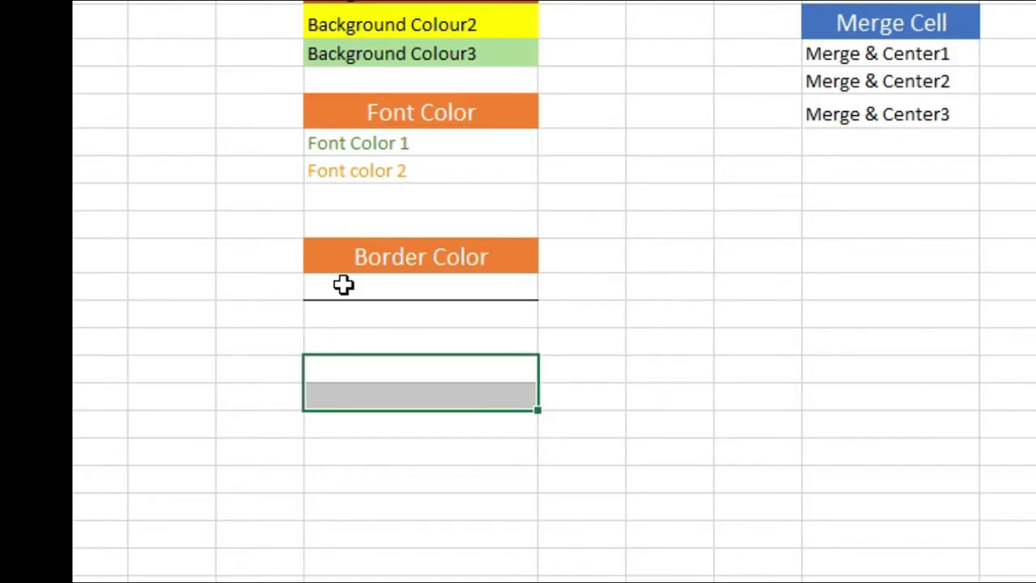
{"action": "left_click", "coordinate": [344, 284]}
{"action": "left_click", "coordinate": [1006, 363]}
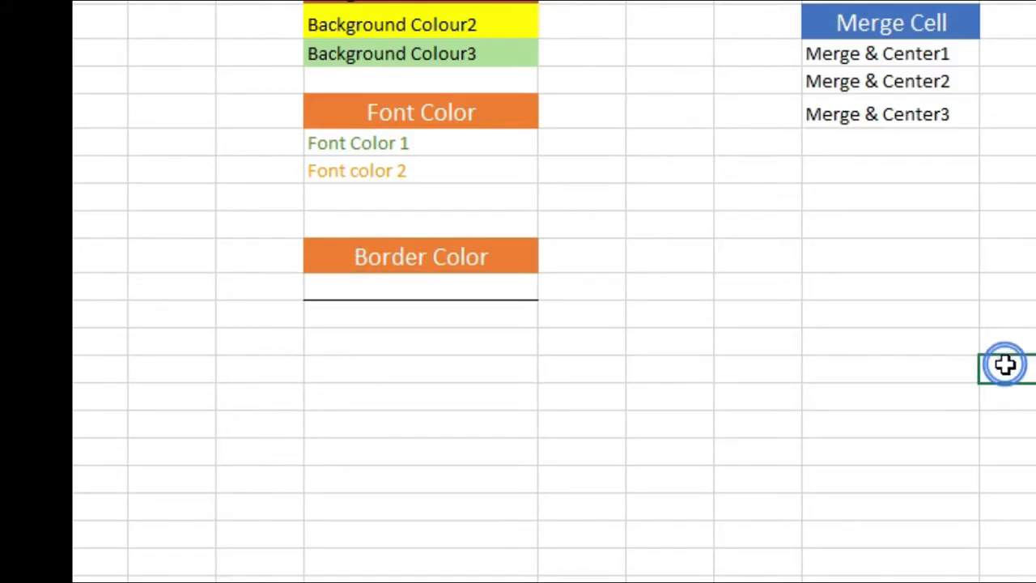
Step: Apply all borders to cell D30 under the Border Color heading
{"action": "left_click", "coordinate": [268, 85]}
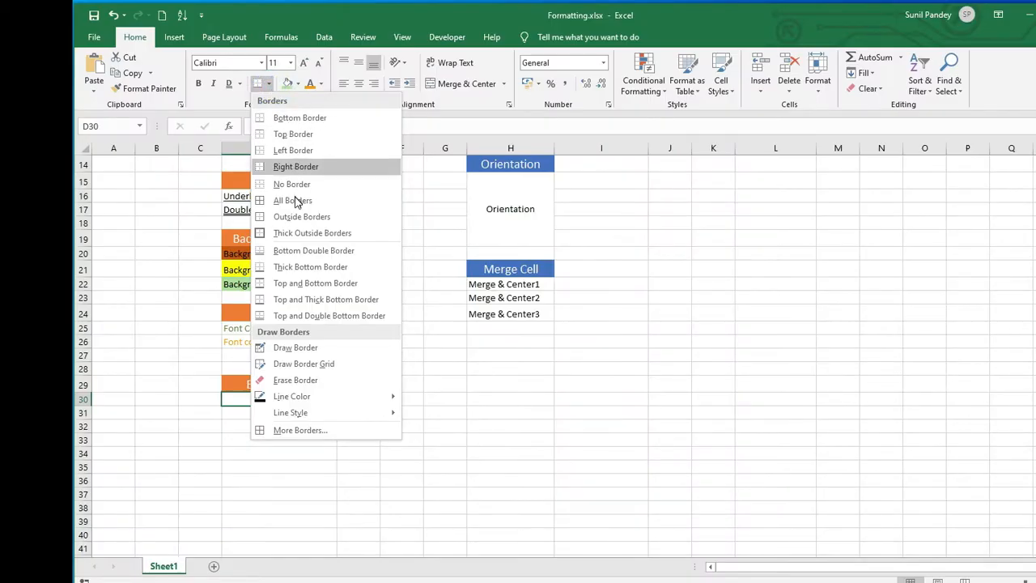
{"action": "left_click", "coordinate": [295, 204]}
{"action": "left_click", "coordinate": [267, 415]}
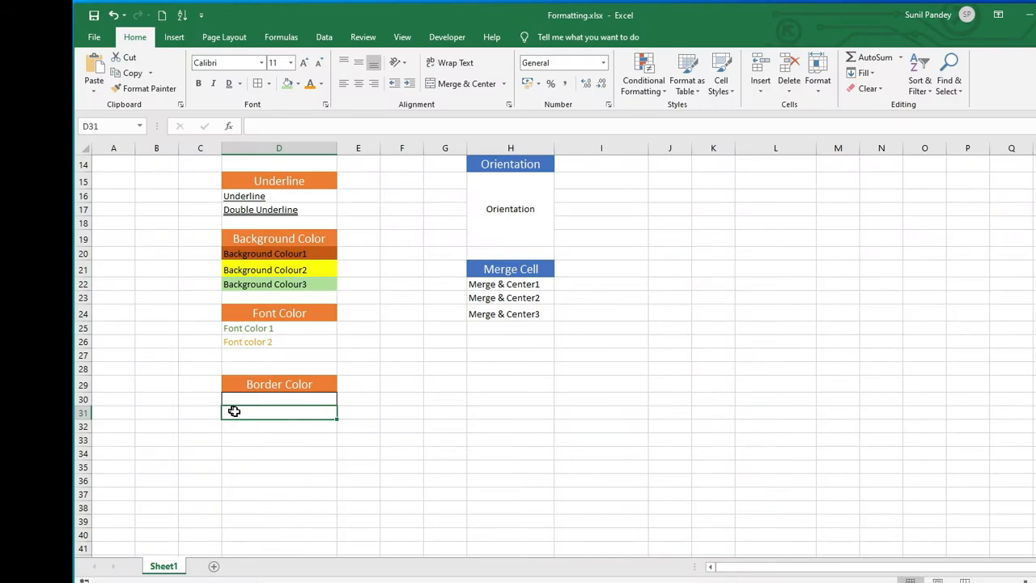
Step: Apply all borders to the range B33:F37 and check the resulting grid
{"action": "left_click_drag", "start_coordinate": [162, 437], "coordinate": [419, 489]}
{"action": "left_click", "coordinate": [269, 84]}
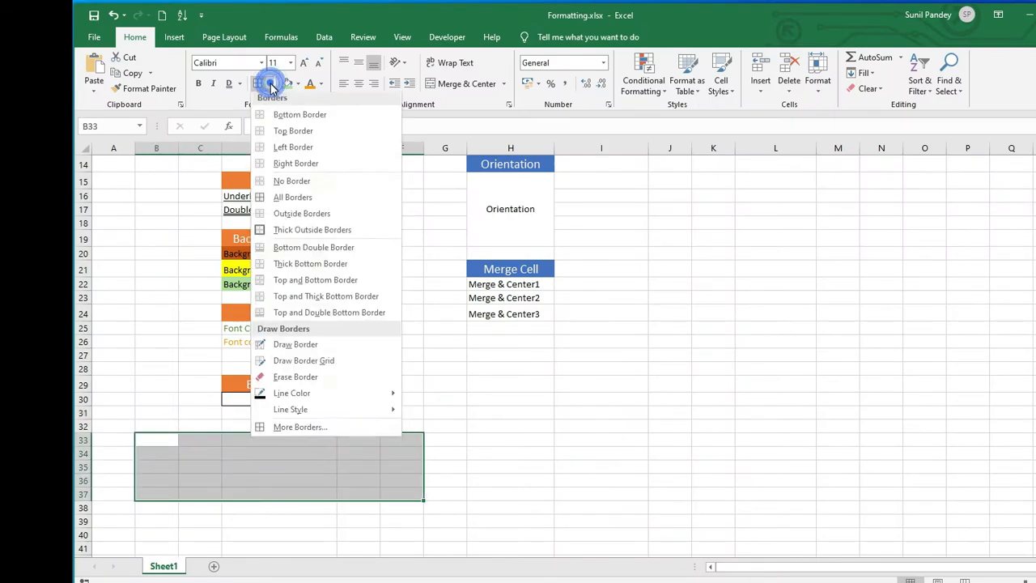
{"action": "left_click", "coordinate": [283, 202]}
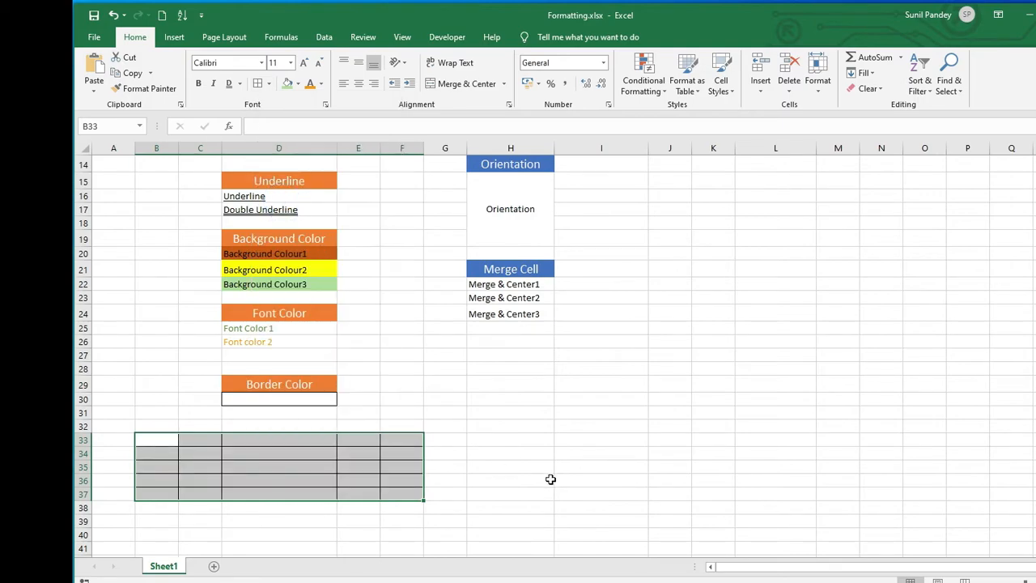
{"action": "left_click", "coordinate": [549, 479]}
{"action": "left_click", "coordinate": [173, 437]}
{"action": "left_click_drag", "start_coordinate": [388, 458], "coordinate": [398, 506]}
{"action": "left_click", "coordinate": [509, 454]}
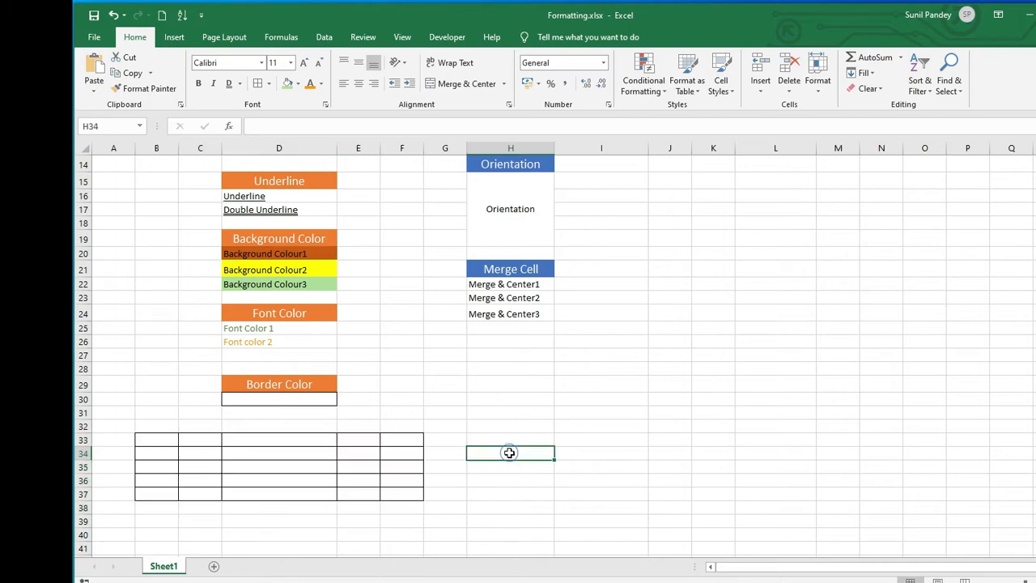
Step: Put thick outside borders around cell D40, below the bordered grid
{"action": "left_click", "coordinate": [261, 530]}
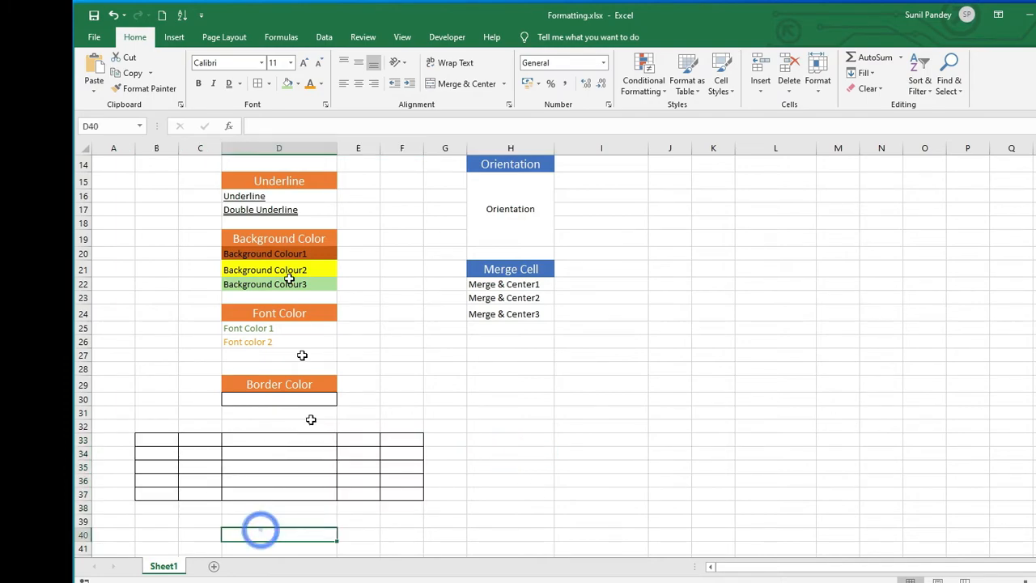
{"action": "left_click", "coordinate": [269, 84]}
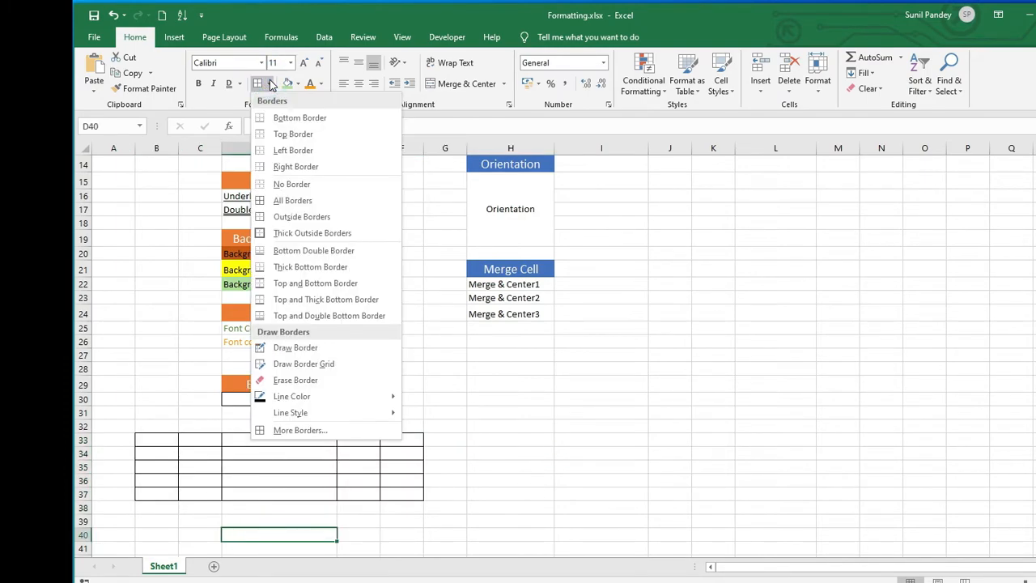
{"action": "left_click", "coordinate": [298, 232]}
{"action": "left_click", "coordinate": [501, 492]}
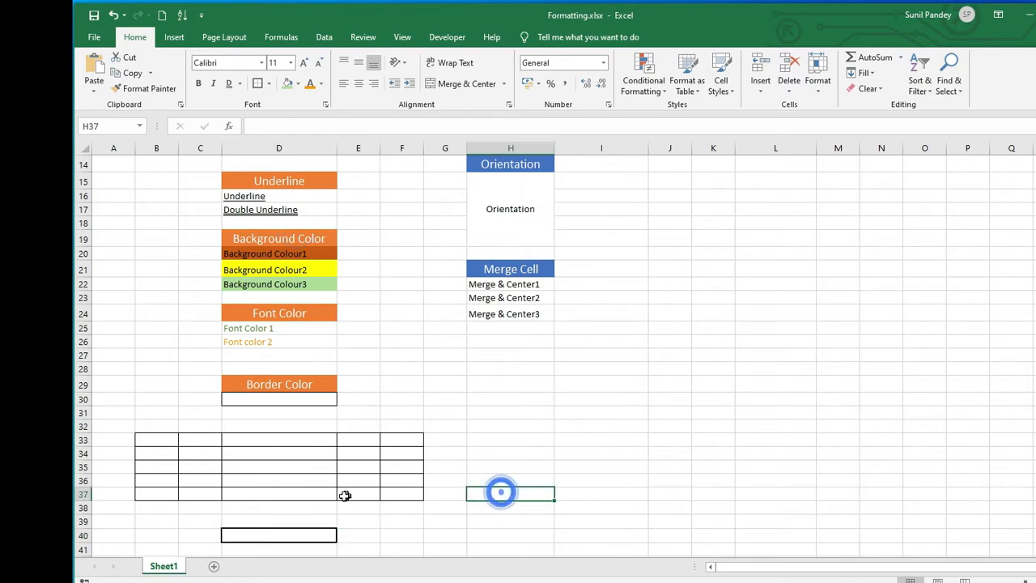
{"action": "left_click", "coordinate": [280, 535]}
Step: Put thick outside borders around the bordered range B33:F37
{"action": "left_click", "coordinate": [163, 439]}
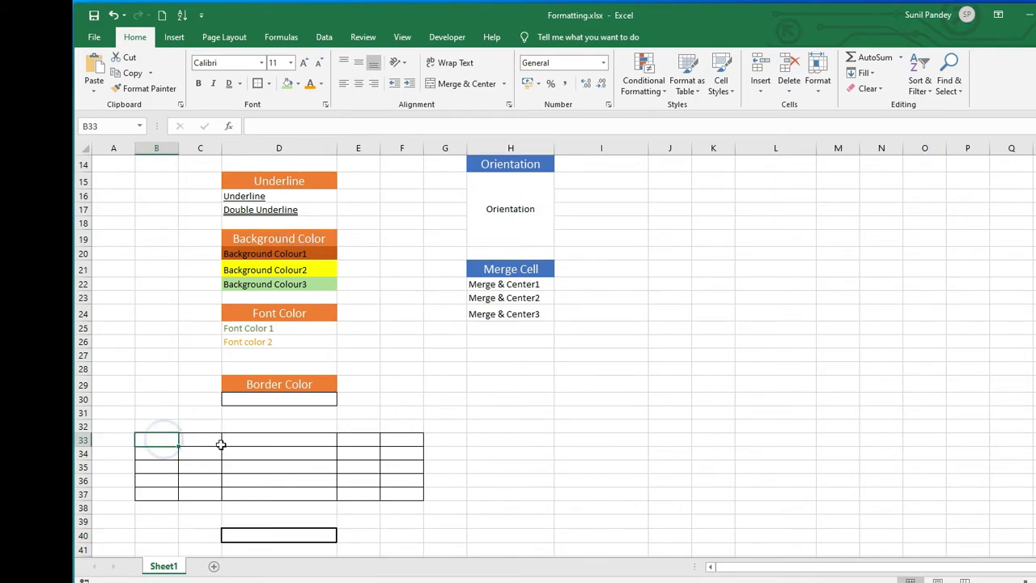
{"action": "left_click", "coordinate": [232, 444]}
{"action": "left_click_drag", "start_coordinate": [164, 439], "coordinate": [394, 494]}
{"action": "left_click", "coordinate": [270, 85]}
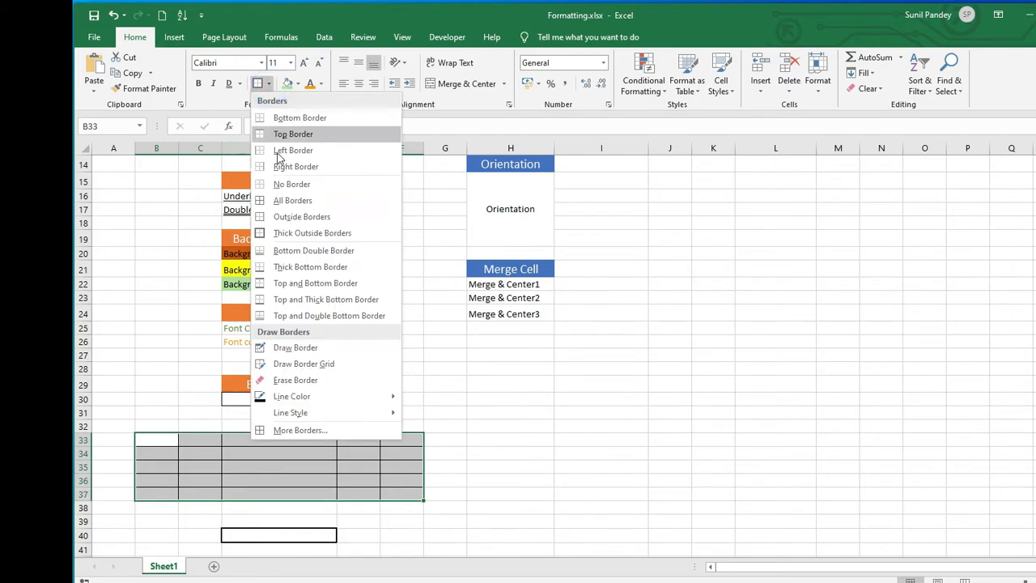
{"action": "left_click", "coordinate": [295, 234]}
{"action": "left_click", "coordinate": [495, 436]}
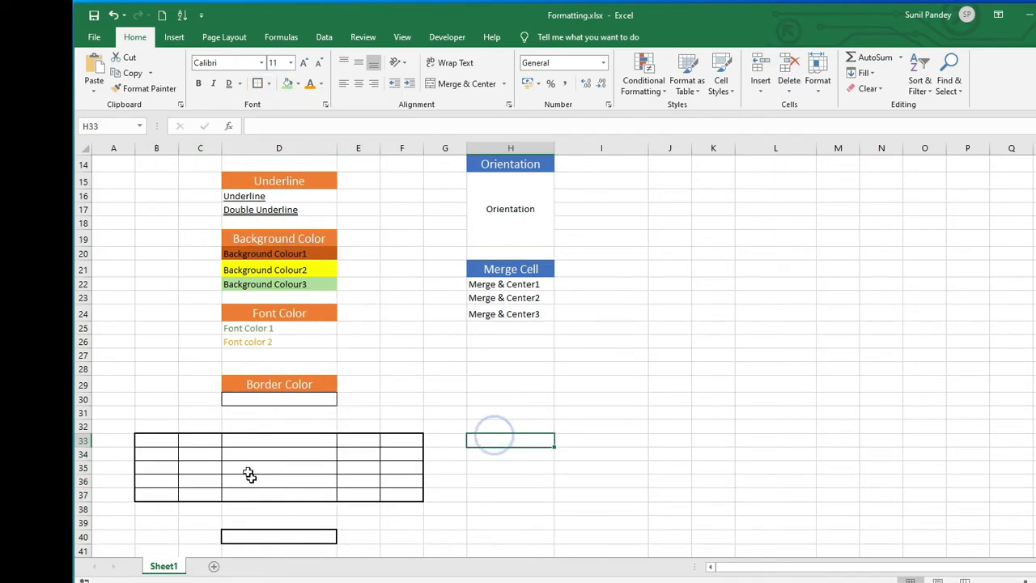
{"action": "left_click", "coordinate": [248, 466]}
{"action": "left_click", "coordinate": [251, 453]}
Step: Examine the Vertical and Horizontal groups of the Alignment section and select the merged Alignment cell beside the vertical options
{"action": "scroll", "coordinate": [505, 185], "scroll_direction": "up", "scroll_amount": 5}
{"action": "left_click", "coordinate": [505, 181]}
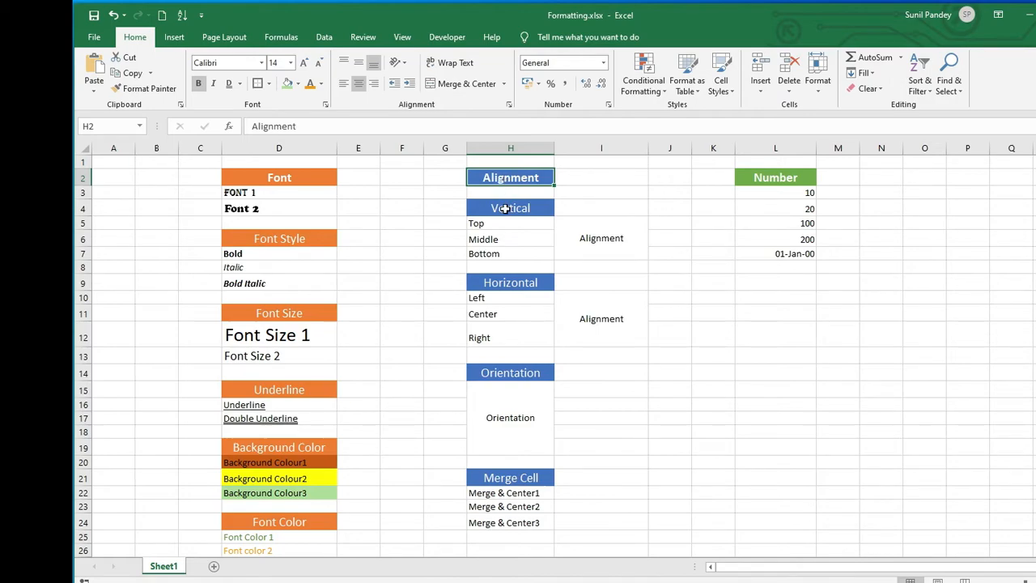
{"action": "left_click", "coordinate": [505, 209]}
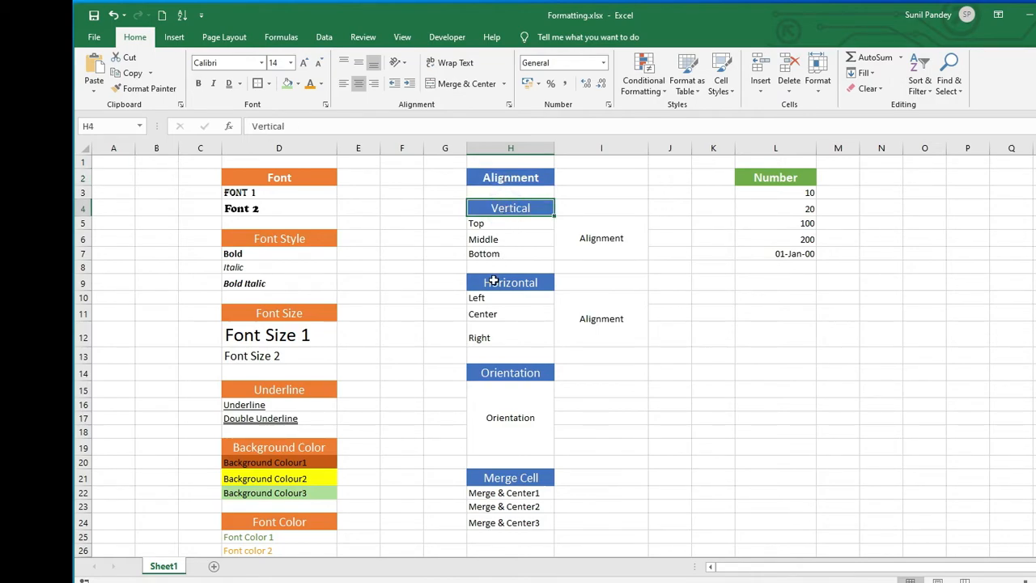
{"action": "left_click", "coordinate": [495, 282]}
{"action": "left_click", "coordinate": [498, 209]}
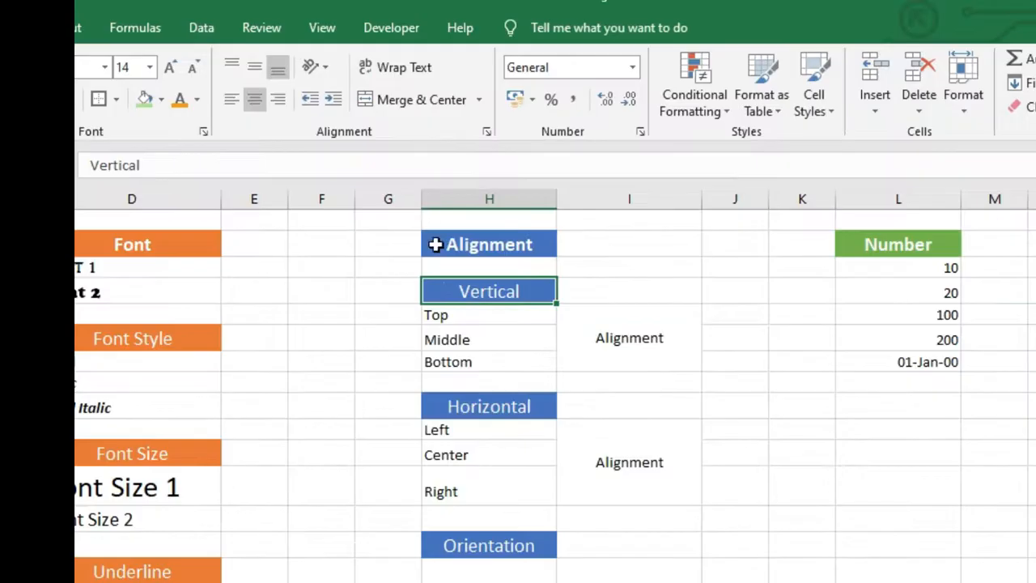
{"action": "left_click", "coordinate": [481, 414]}
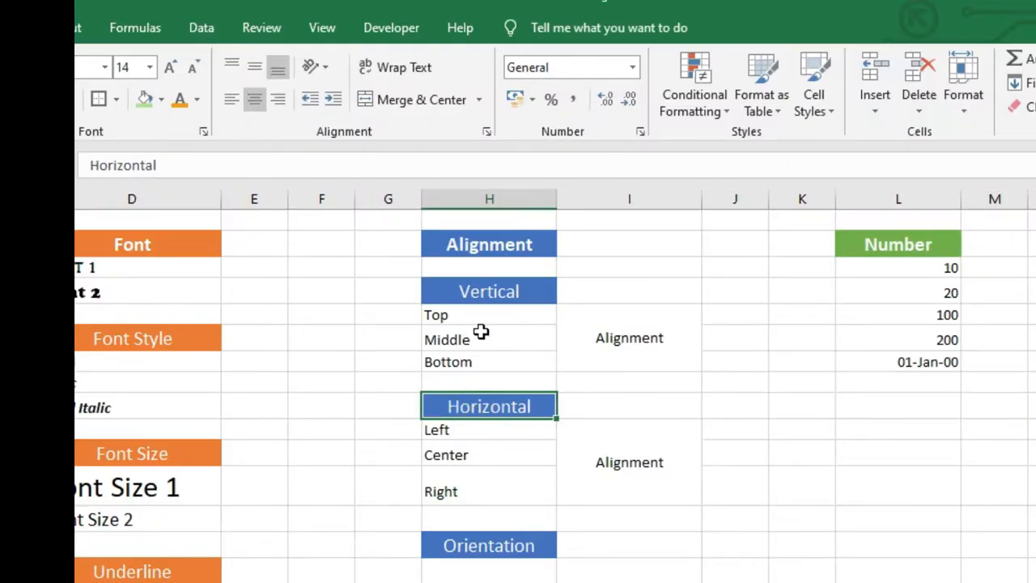
{"action": "left_click", "coordinate": [478, 292]}
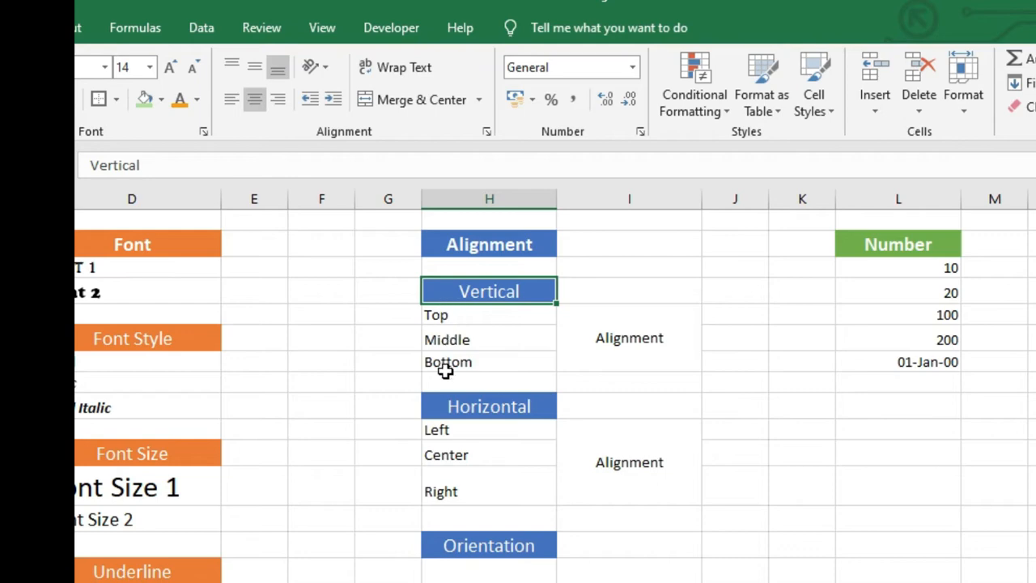
{"action": "left_click", "coordinate": [453, 317]}
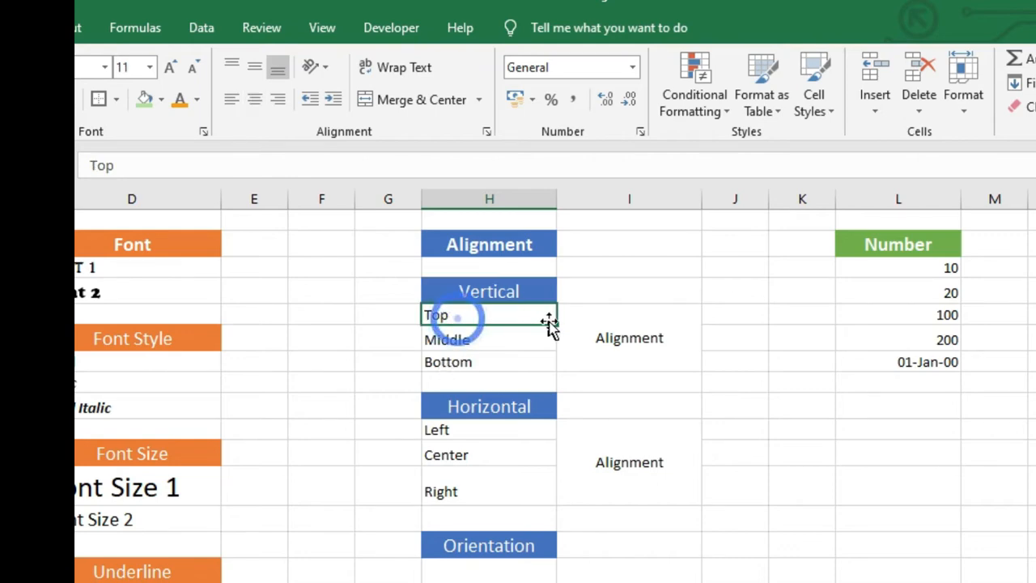
{"action": "left_click", "coordinate": [591, 320]}
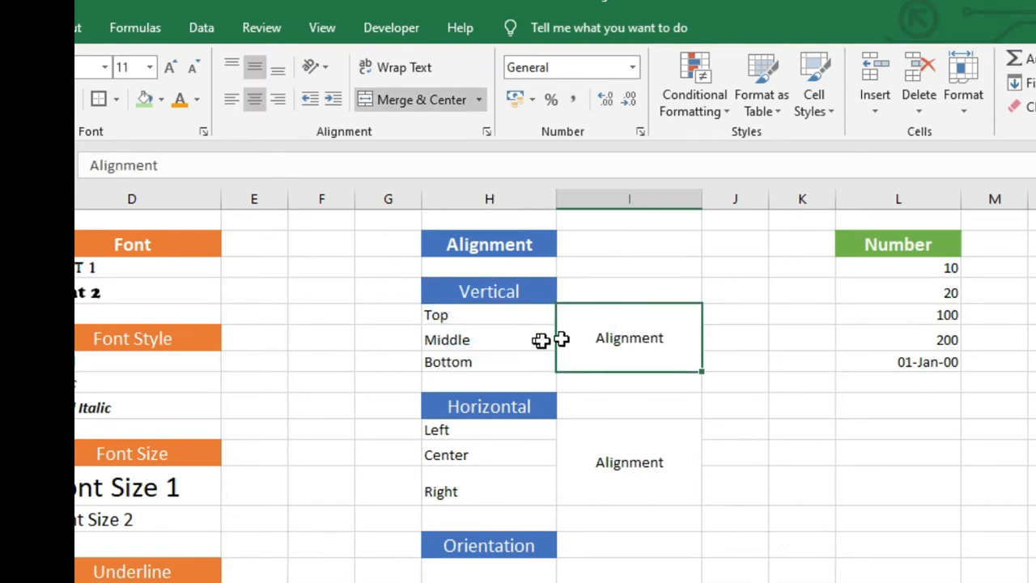
Step: Apply top, middle and finally bottom alignment to the text in the merged Alignment cell beside the Vertical options
{"action": "left_click", "coordinate": [634, 337]}
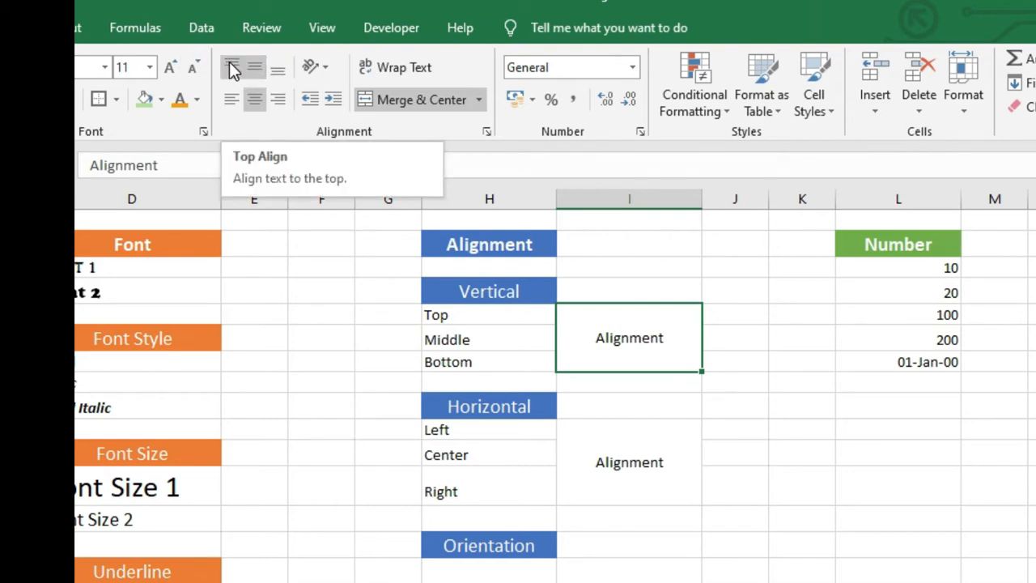
{"action": "left_click", "coordinate": [604, 336]}
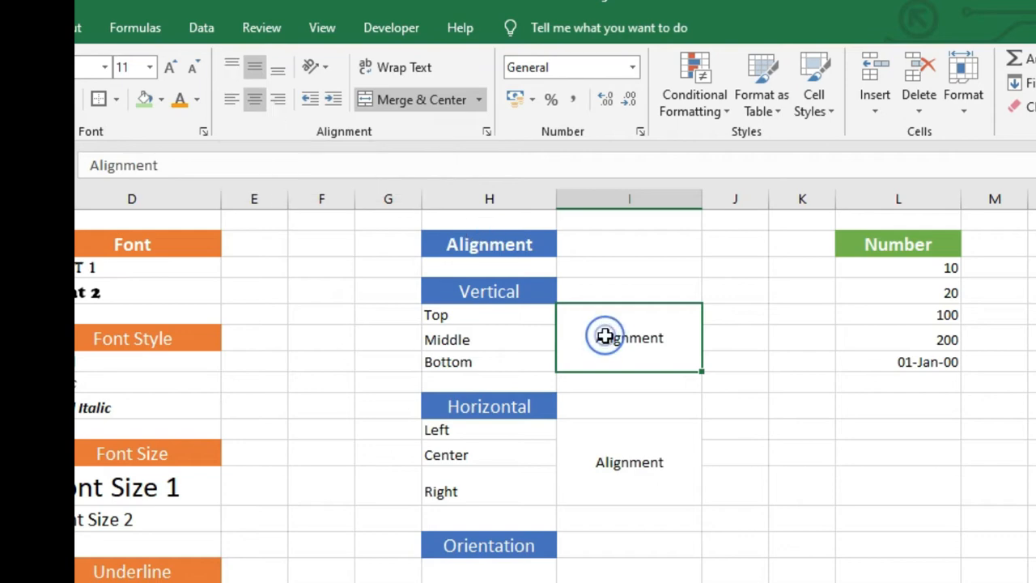
{"action": "left_click", "coordinate": [229, 72]}
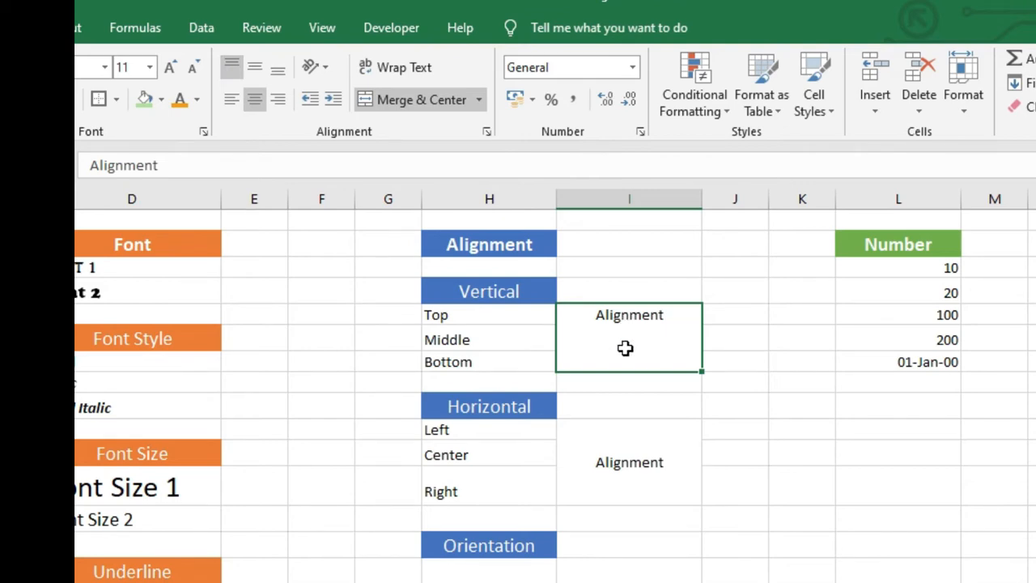
{"action": "left_click", "coordinate": [258, 66]}
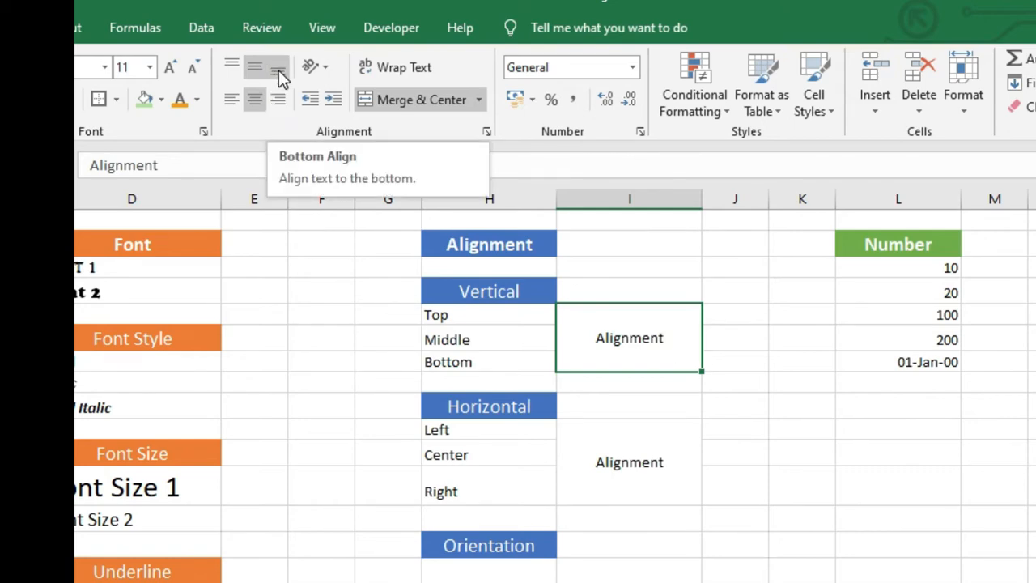
{"action": "left_click", "coordinate": [279, 71]}
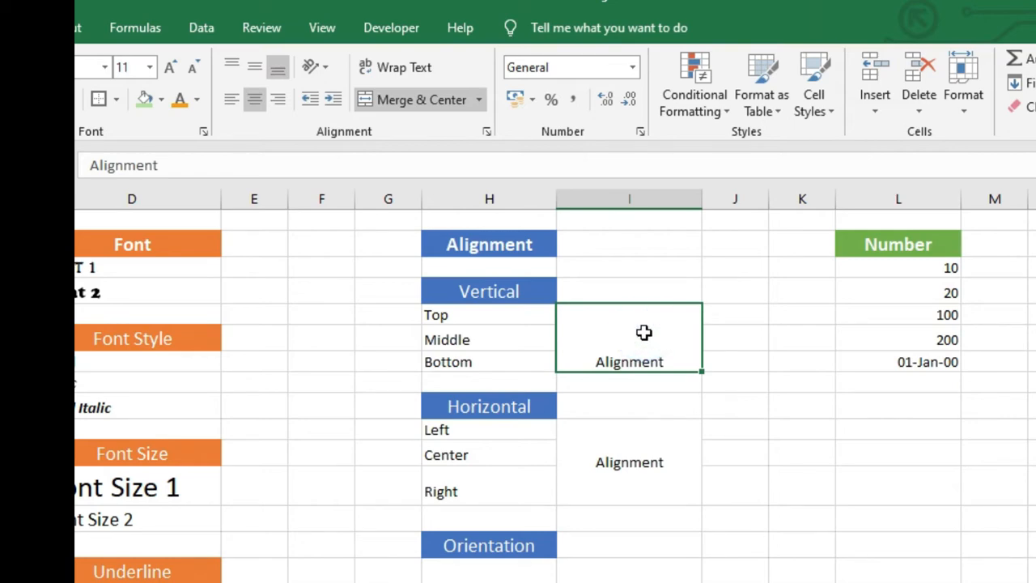
Step: Apply left, center and finally right alignment to the text in the merged Alignment cell beside the Horizontal options
{"action": "left_click", "coordinate": [509, 411]}
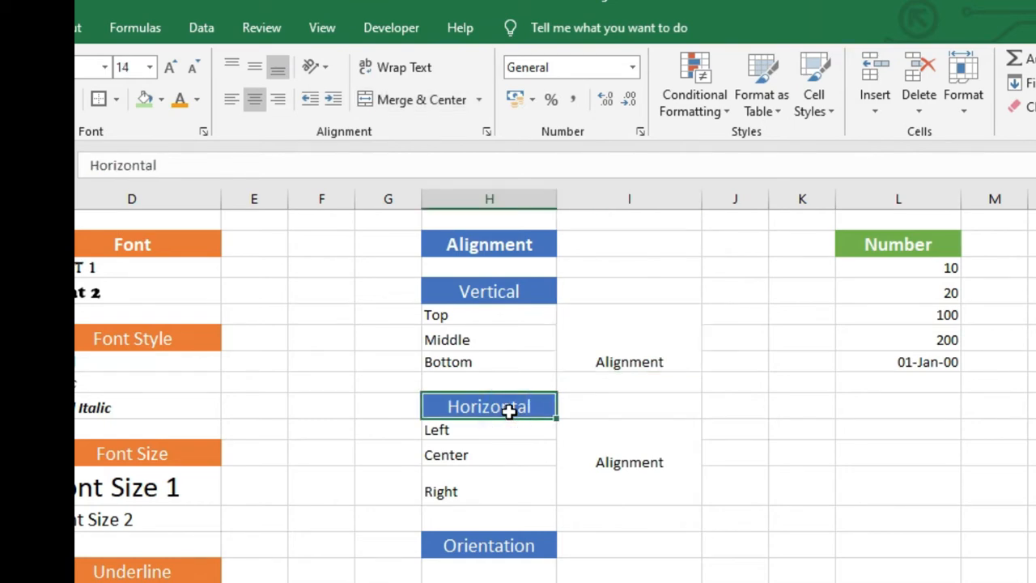
{"action": "left_click", "coordinate": [618, 462]}
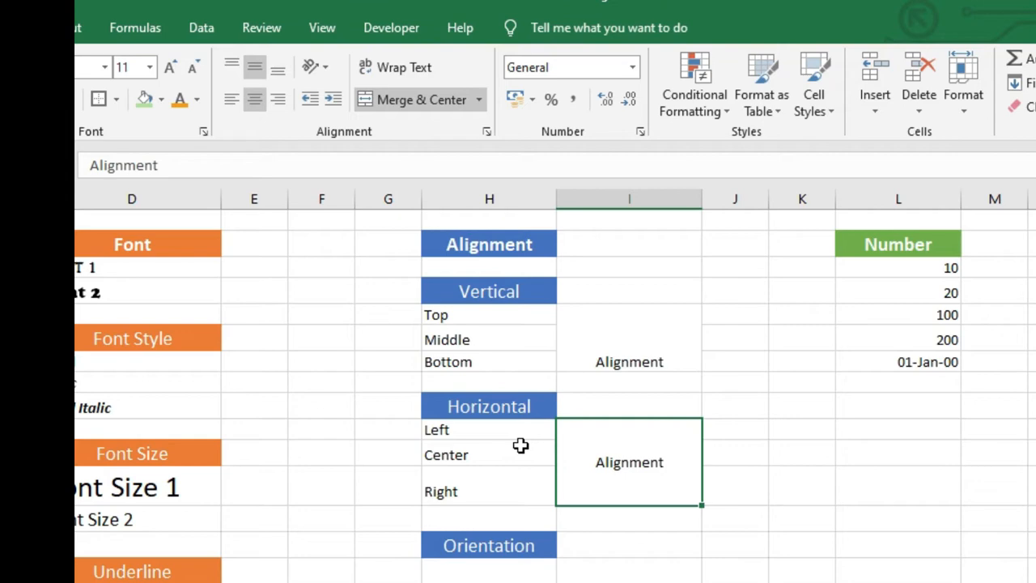
{"action": "left_click", "coordinate": [617, 523]}
{"action": "left_click", "coordinate": [612, 461]}
{"action": "left_click", "coordinate": [232, 114]}
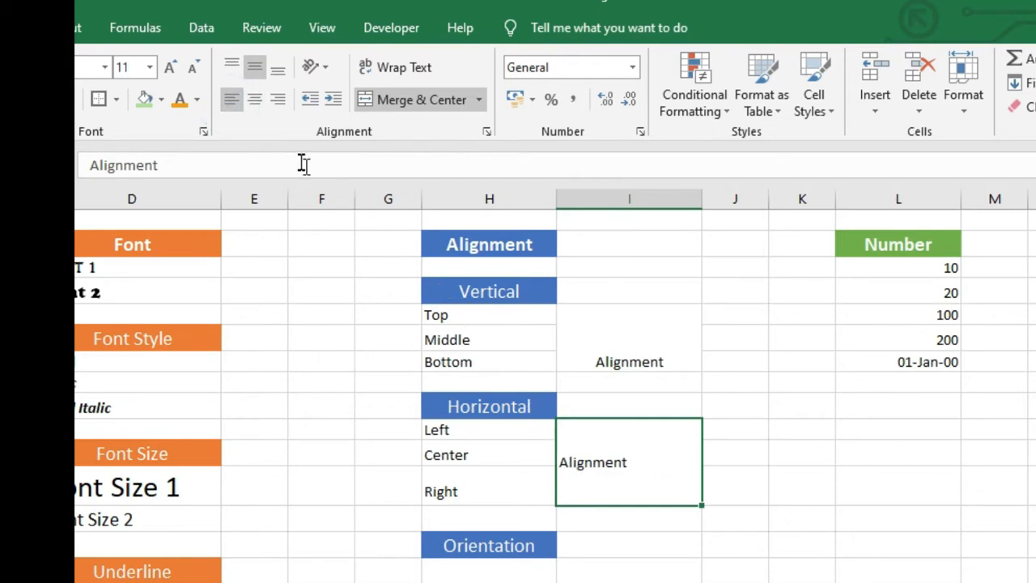
{"action": "left_click", "coordinate": [254, 97]}
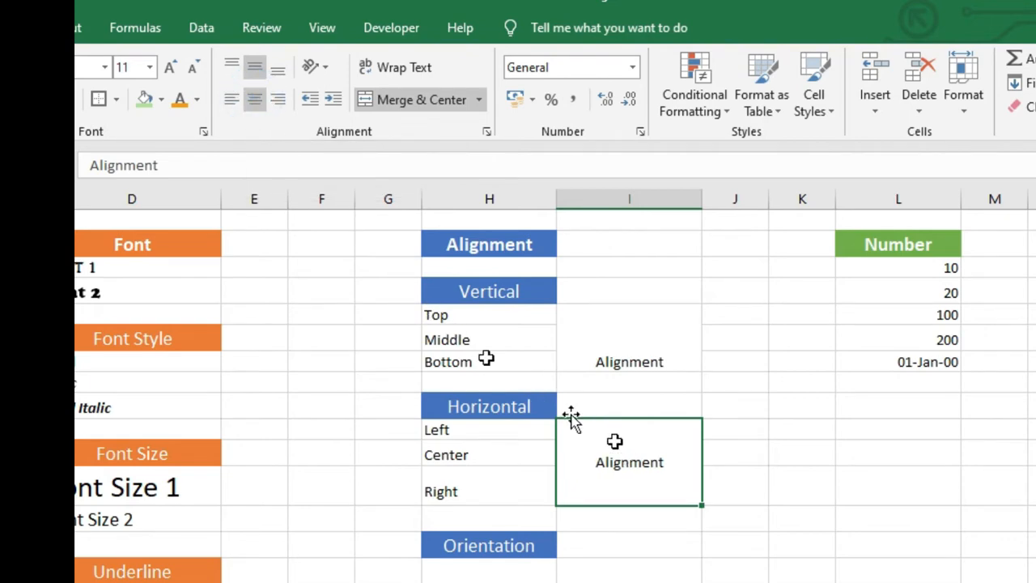
{"action": "left_click", "coordinate": [284, 100]}
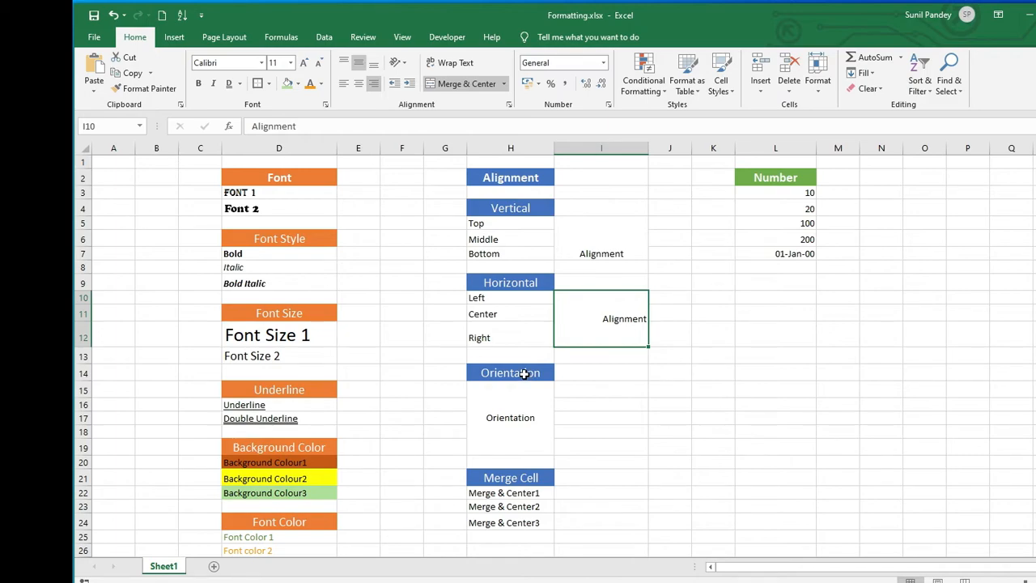
Step: Try the Vertical Text orientation on merged cell H15 below the Orientation heading and finish with Angle Counterclockwise
{"action": "left_click", "coordinate": [525, 373]}
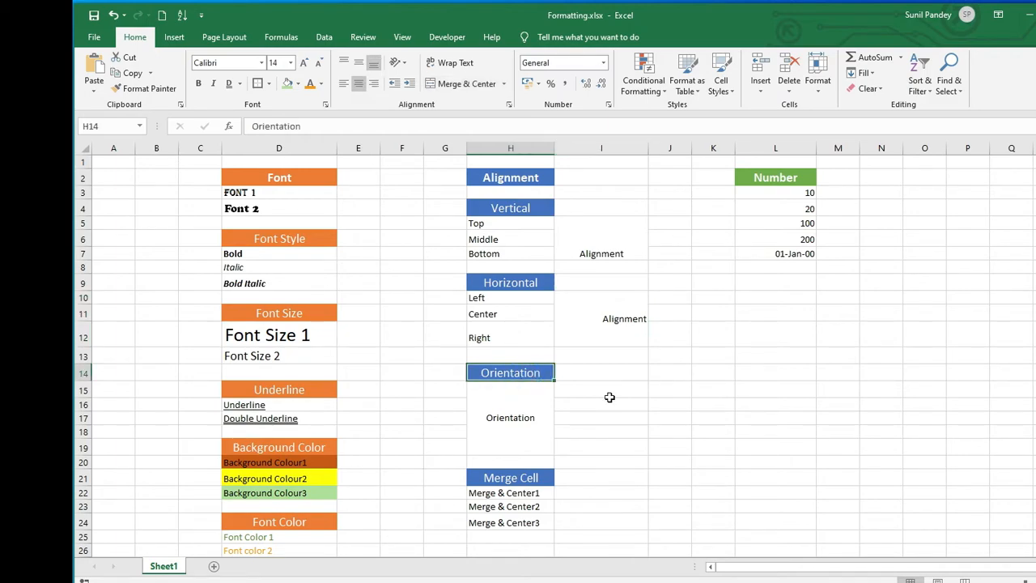
{"action": "left_click", "coordinate": [498, 423]}
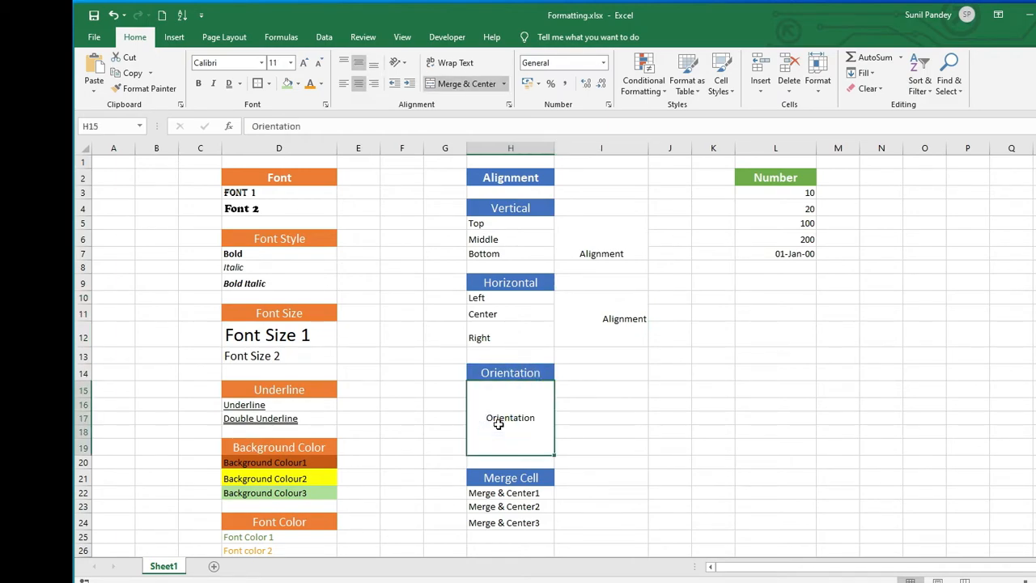
{"action": "left_click", "coordinate": [492, 406]}
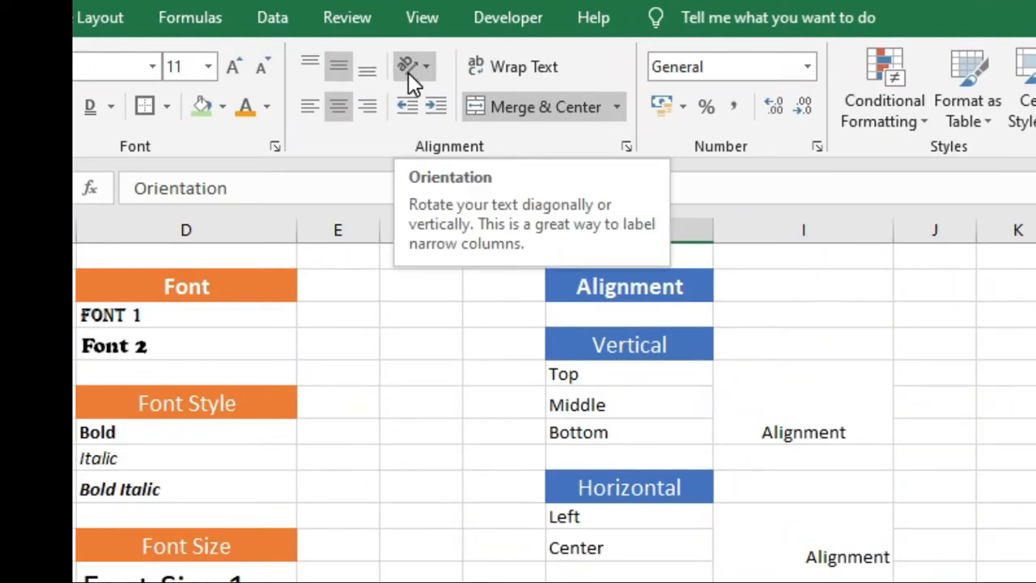
{"action": "left_click", "coordinate": [425, 68]}
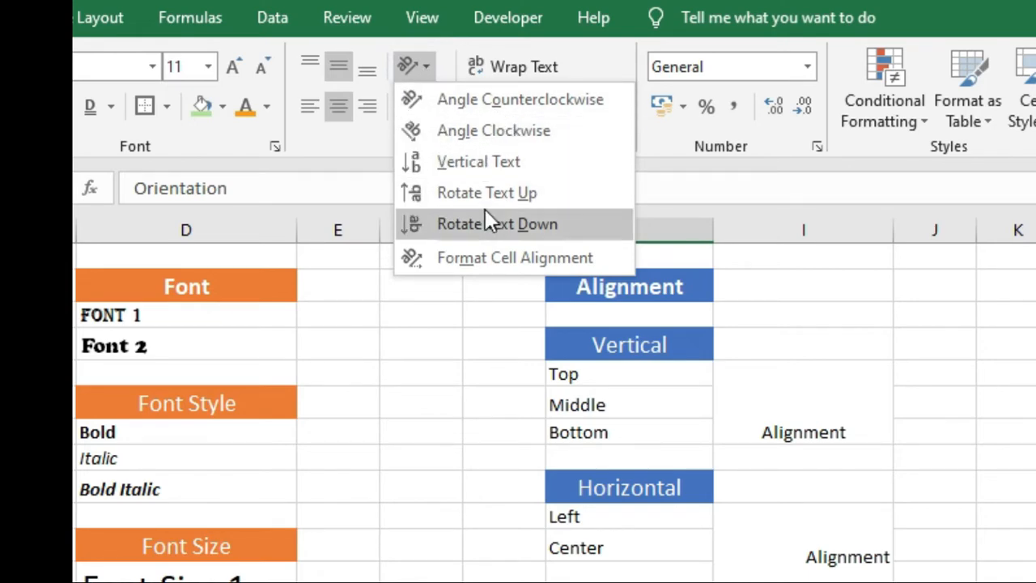
{"action": "left_click", "coordinate": [458, 162]}
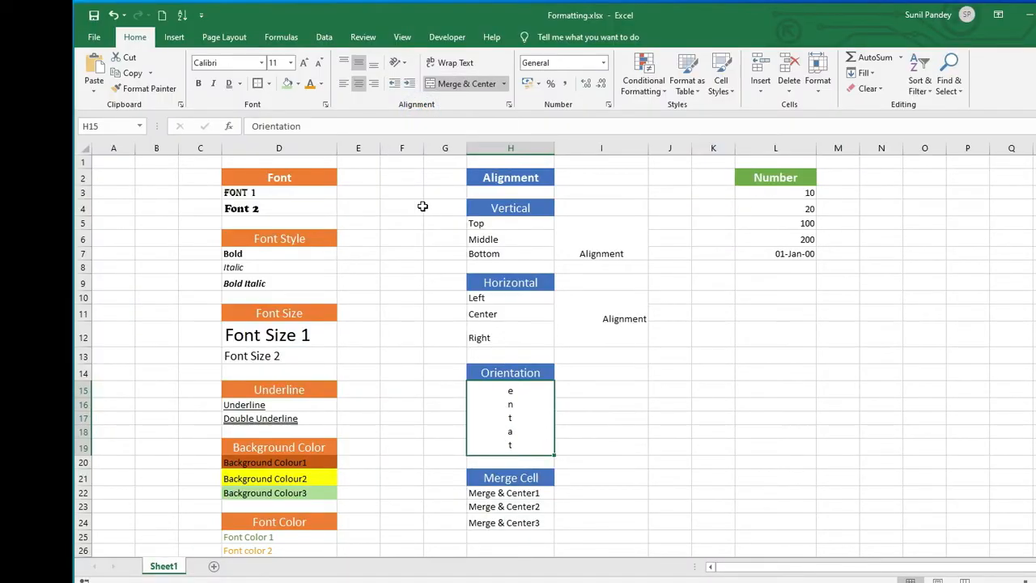
{"action": "left_click", "coordinate": [403, 65]}
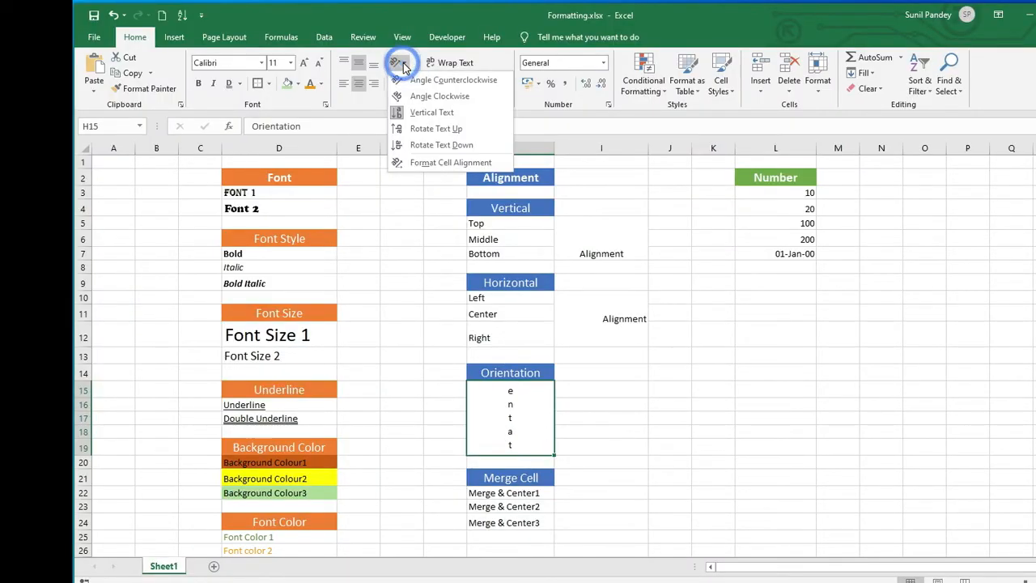
{"action": "left_click", "coordinate": [428, 96]}
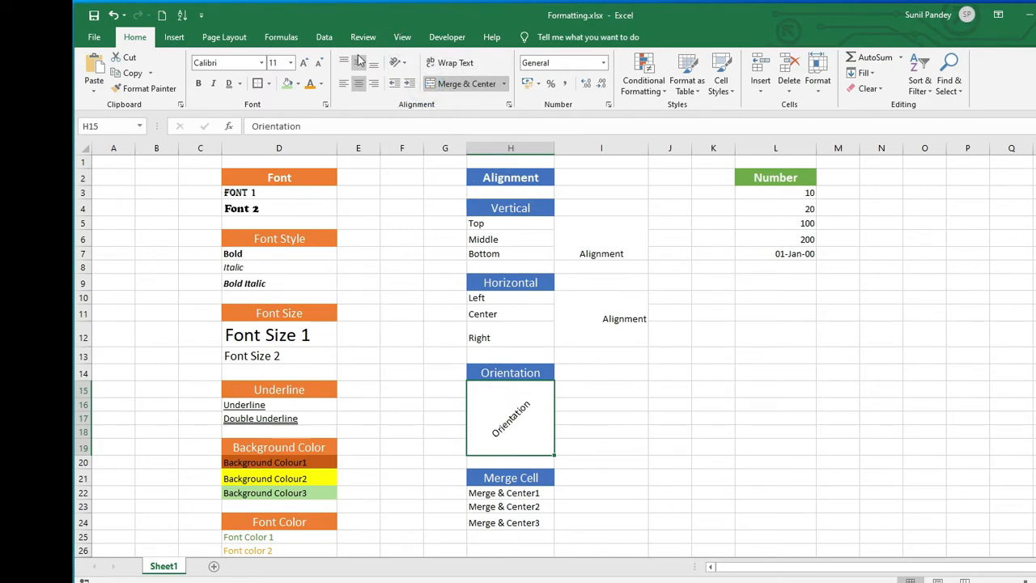
{"action": "left_click", "coordinate": [398, 62]}
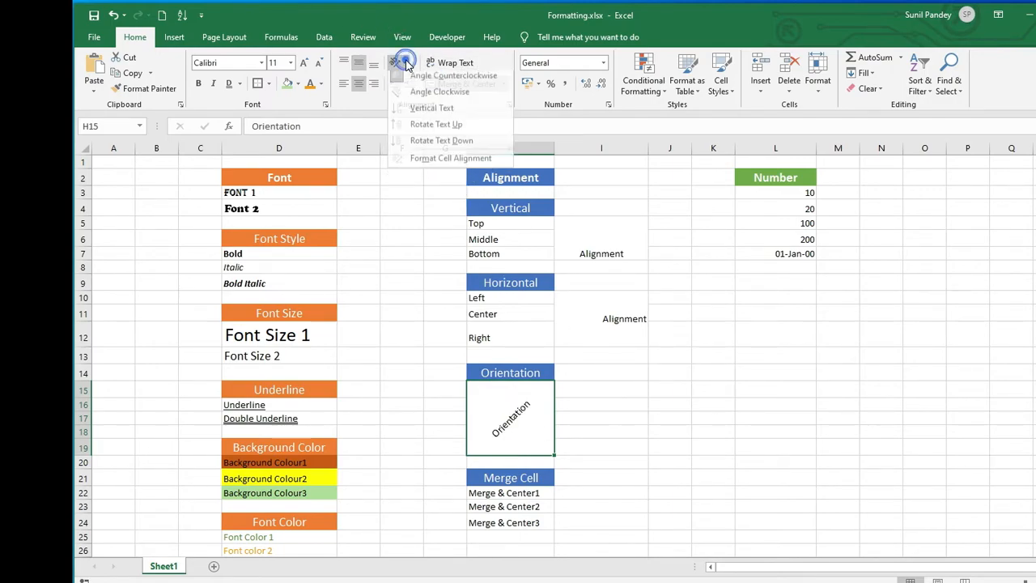
{"action": "left_click", "coordinate": [434, 145]}
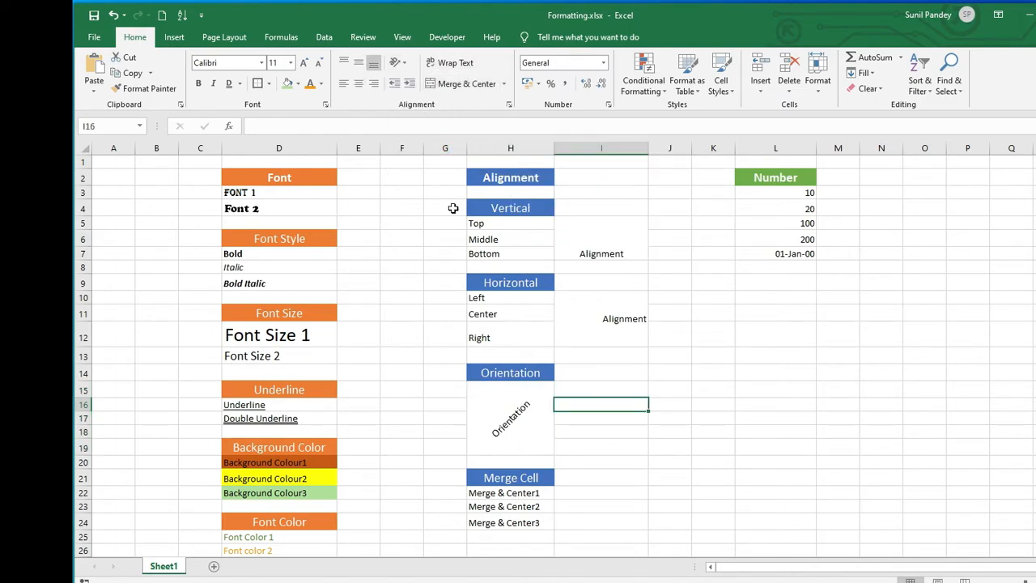
Step: Merge and center the range H22:H24 below the Merge Cell heading, keeping only the upper-left value
{"action": "left_click_drag", "start_coordinate": [508, 493], "coordinate": [521, 523]}
{"action": "left_click", "coordinate": [620, 478]}
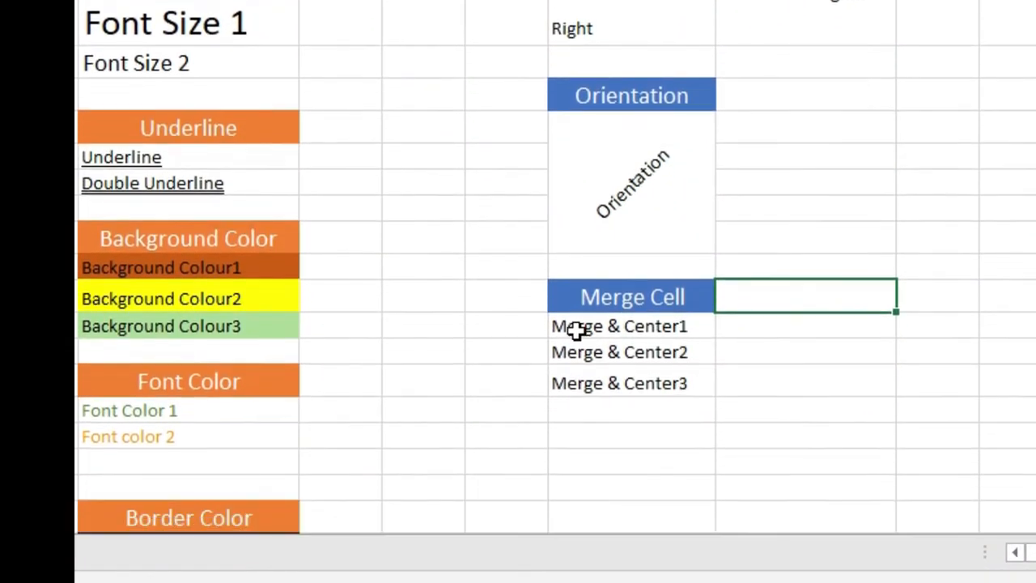
{"action": "left_click", "coordinate": [596, 331]}
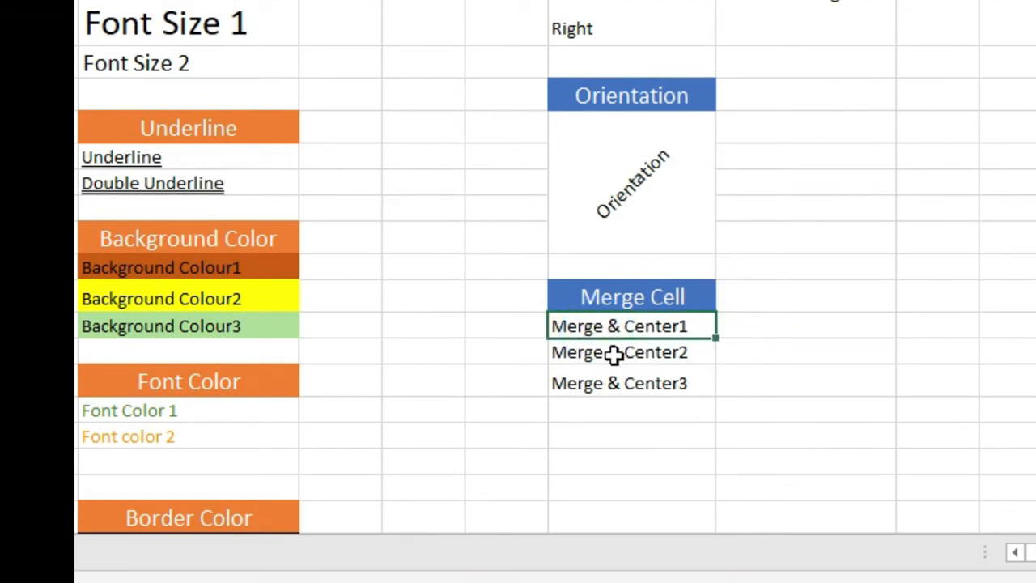
{"action": "left_click_drag", "start_coordinate": [602, 323], "coordinate": [606, 379]}
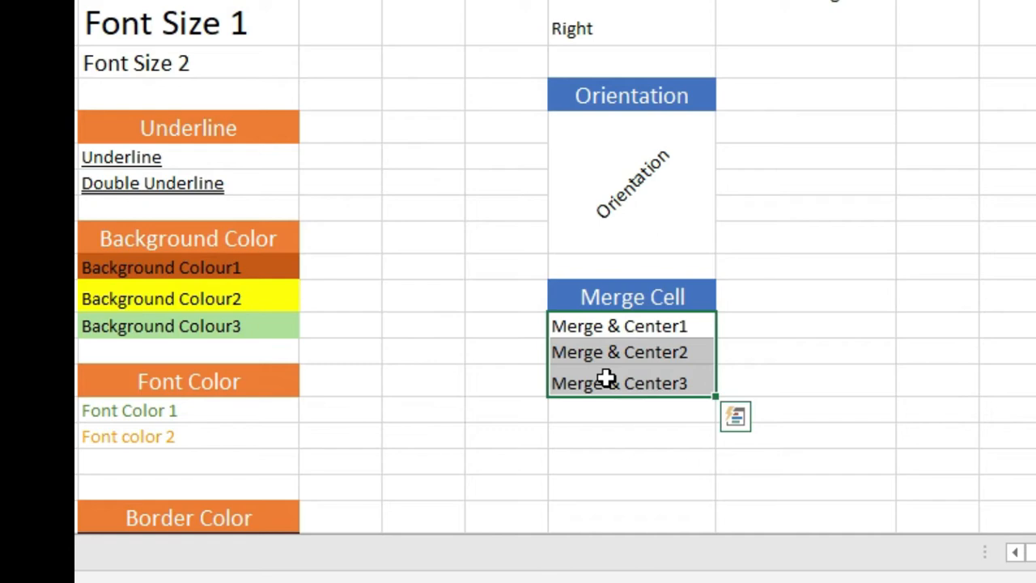
{"action": "left_click_drag", "start_coordinate": [666, 326], "coordinate": [659, 381]}
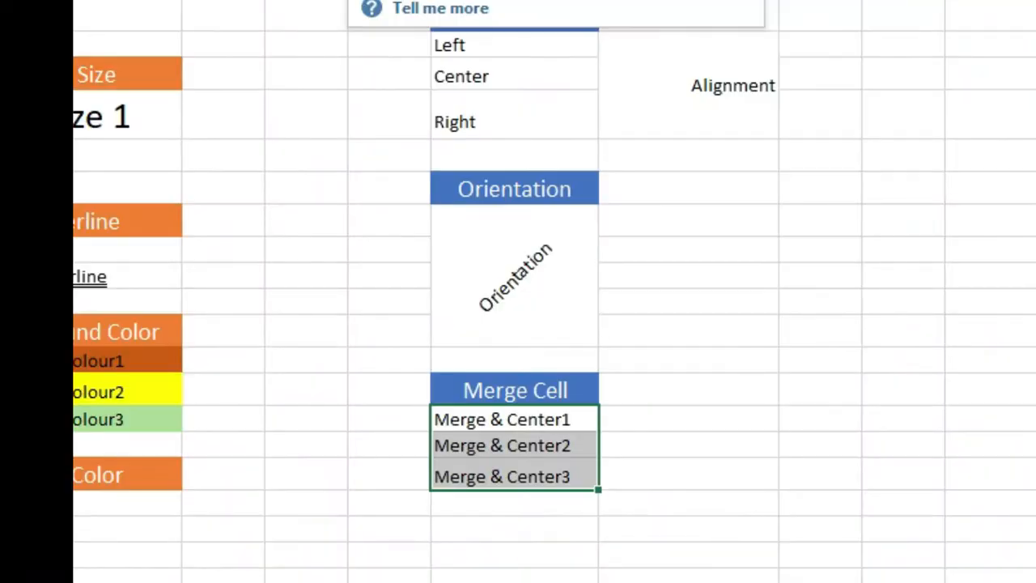
{"action": "left_click", "coordinate": [368, 0]}
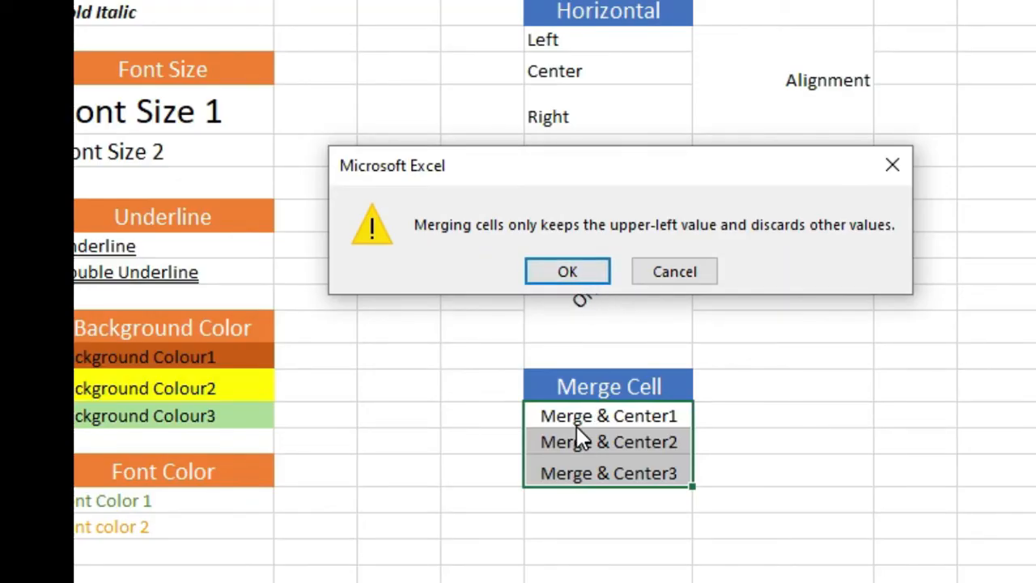
{"action": "left_click", "coordinate": [593, 277]}
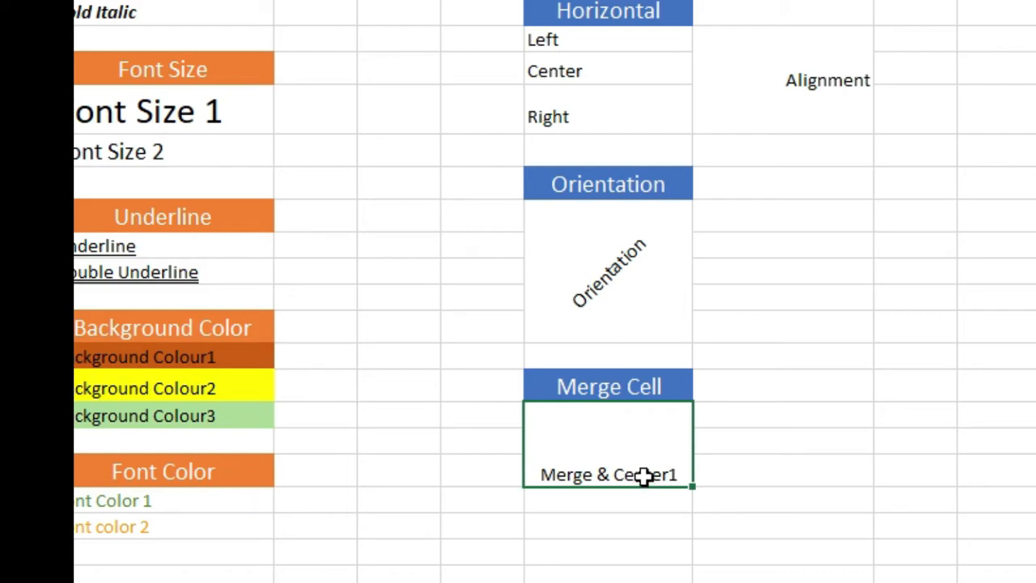
Step: Unmerge the merged cell below the Merge Cell heading back into H22:H24
{"action": "left_click", "coordinate": [642, 469]}
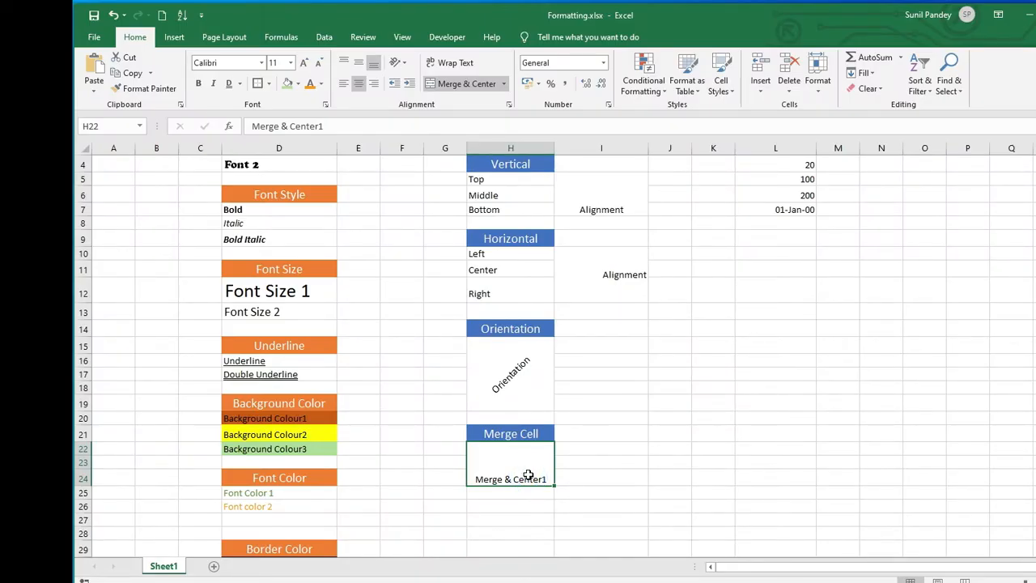
{"action": "left_click", "coordinate": [468, 84]}
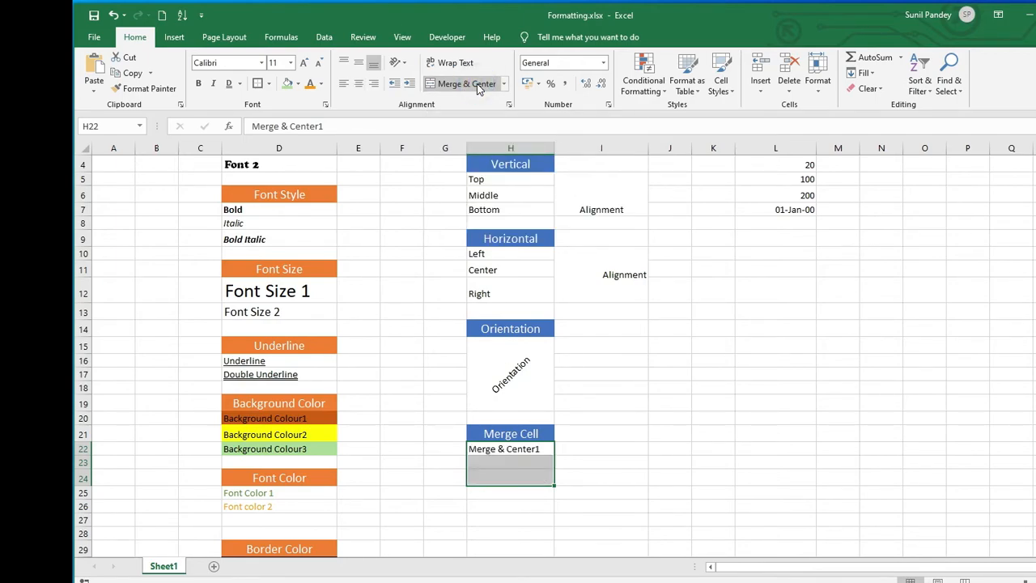
{"action": "left_click", "coordinate": [594, 428]}
{"action": "left_click_drag", "start_coordinate": [542, 451], "coordinate": [527, 474]}
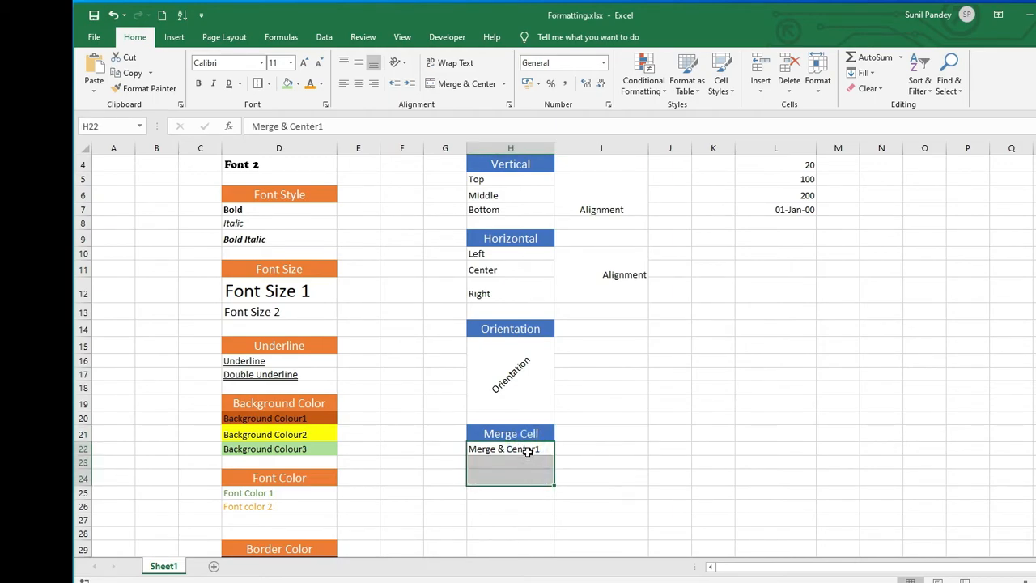
Step: Merge and center the empty range I22:O27 and unmerge it again
{"action": "left_click_drag", "start_coordinate": [596, 444], "coordinate": [909, 523]}
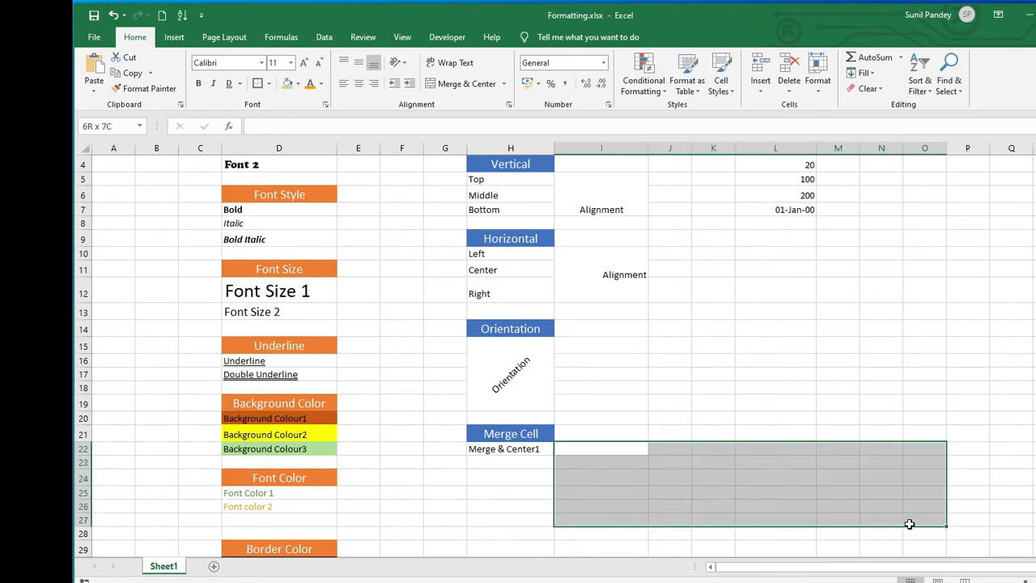
{"action": "left_click", "coordinate": [445, 87]}
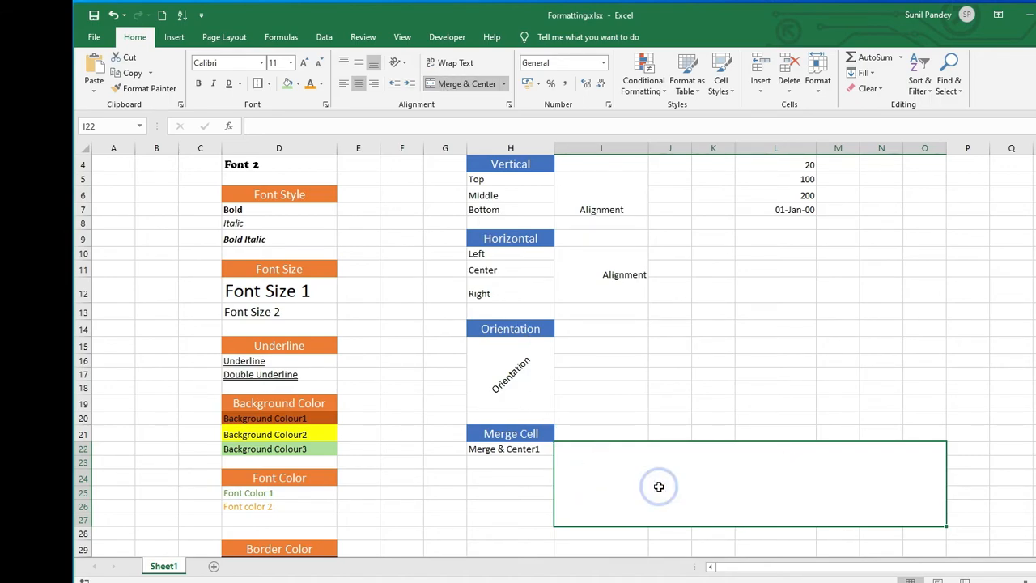
{"action": "left_click", "coordinate": [600, 472]}
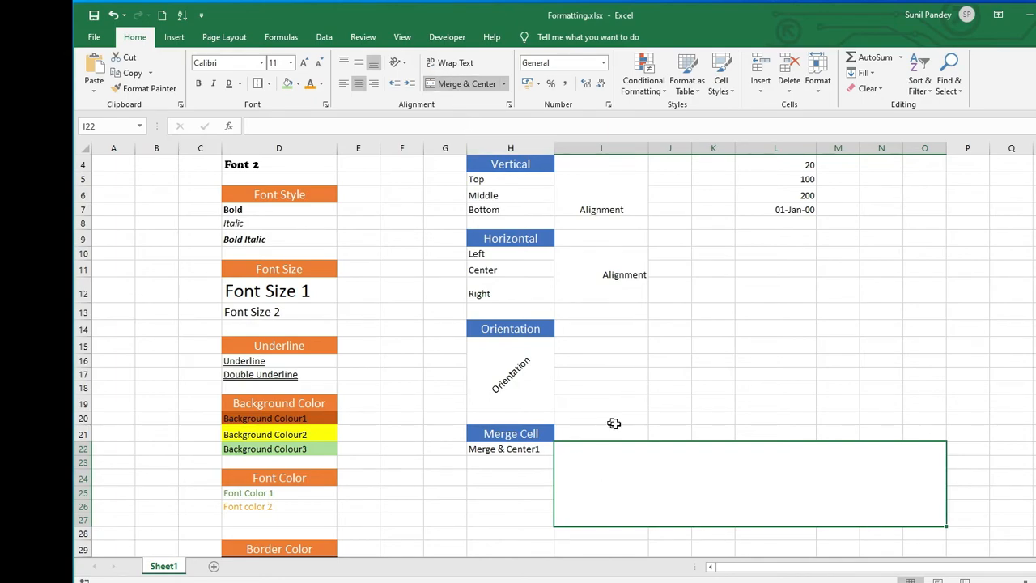
{"action": "left_click", "coordinate": [640, 469]}
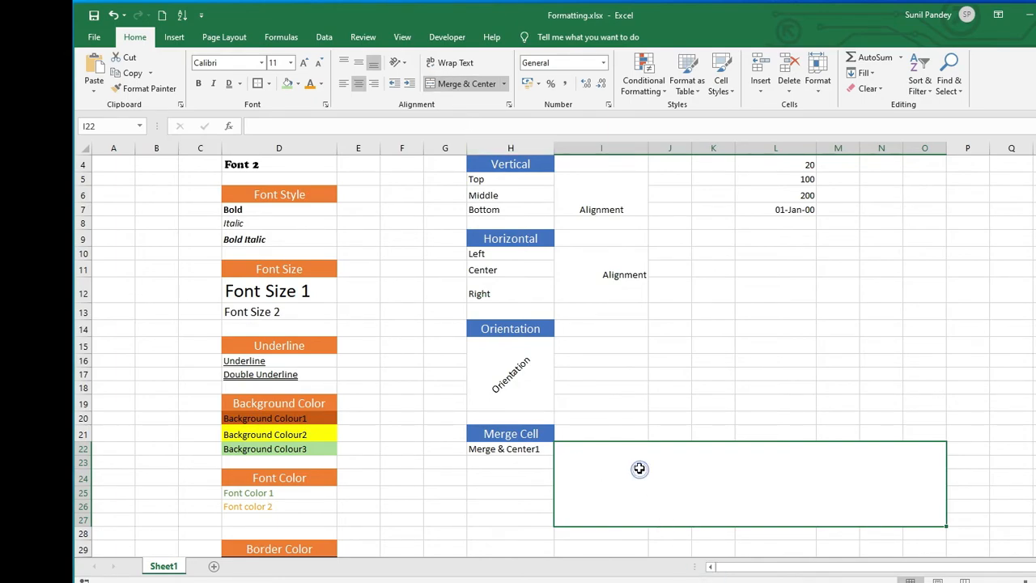
{"action": "left_click", "coordinate": [450, 85]}
Step: Enter the text "I am a student of class ten" in cell I15, beside the Orientation sample cell
{"action": "left_click", "coordinate": [508, 375]}
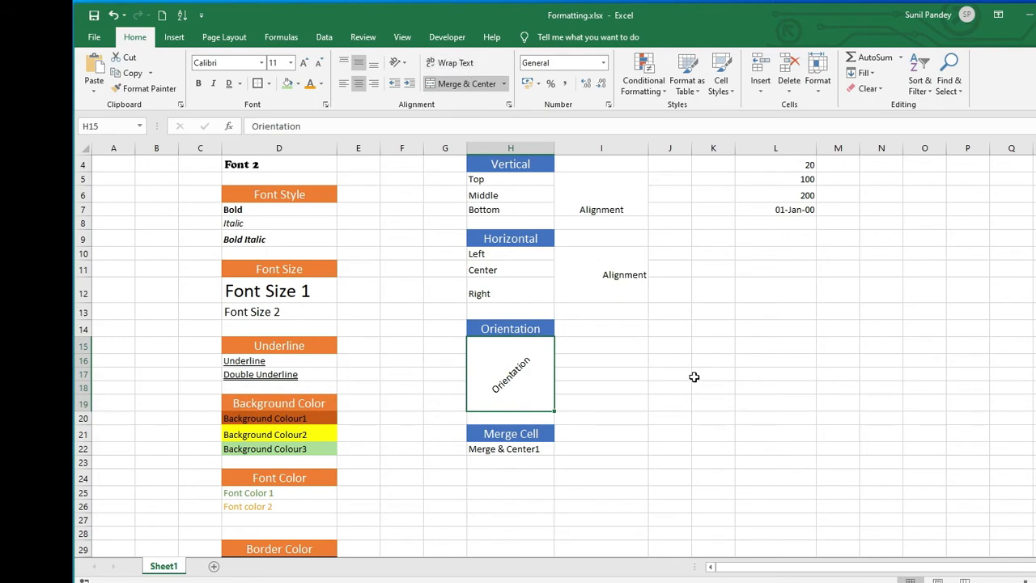
{"action": "left_click", "coordinate": [630, 343]}
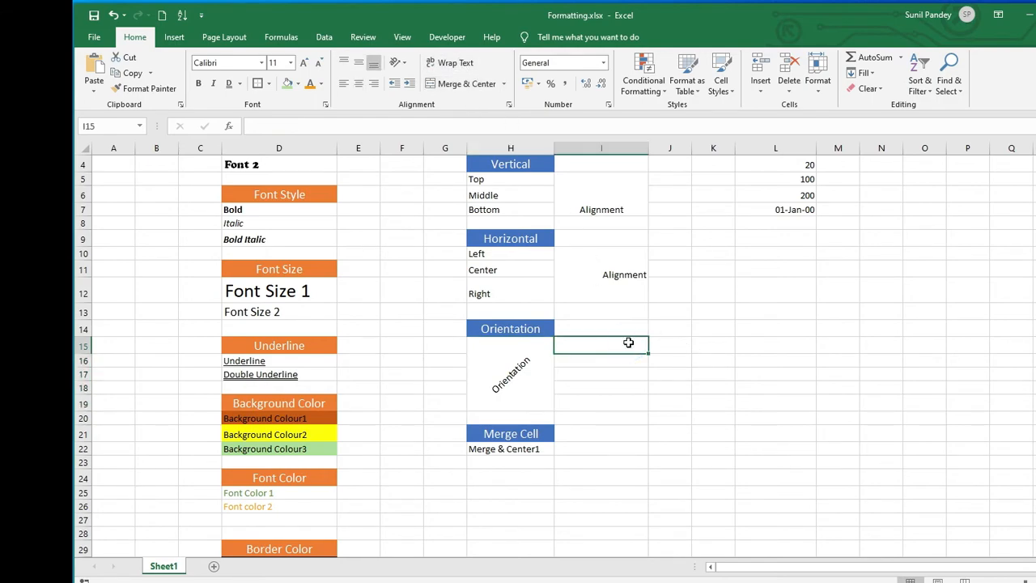
{"action": "type", "text": "I am a student of class ten"}
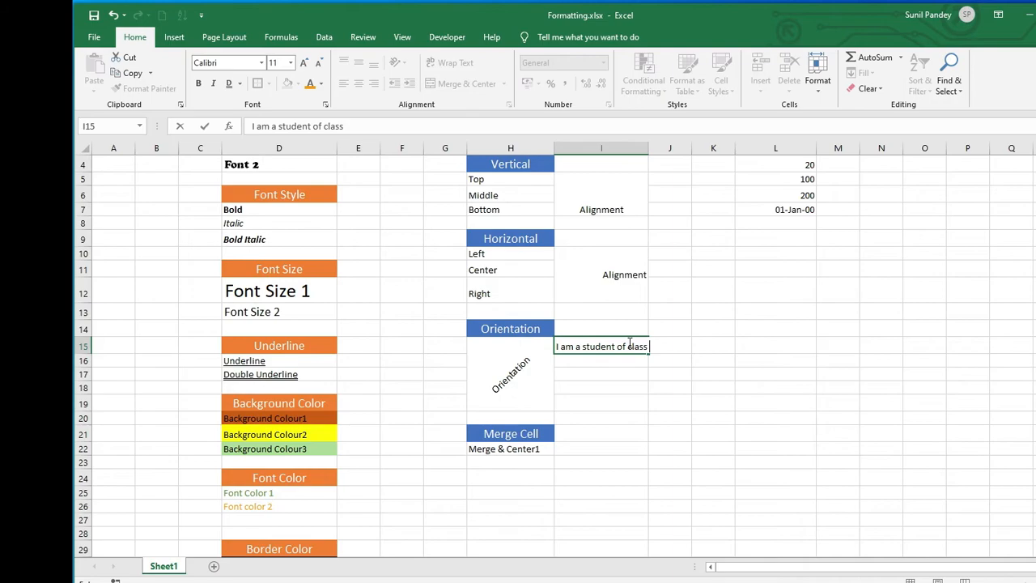
{"action": "key", "text": "Return"}
{"action": "left_click", "coordinate": [628, 347]}
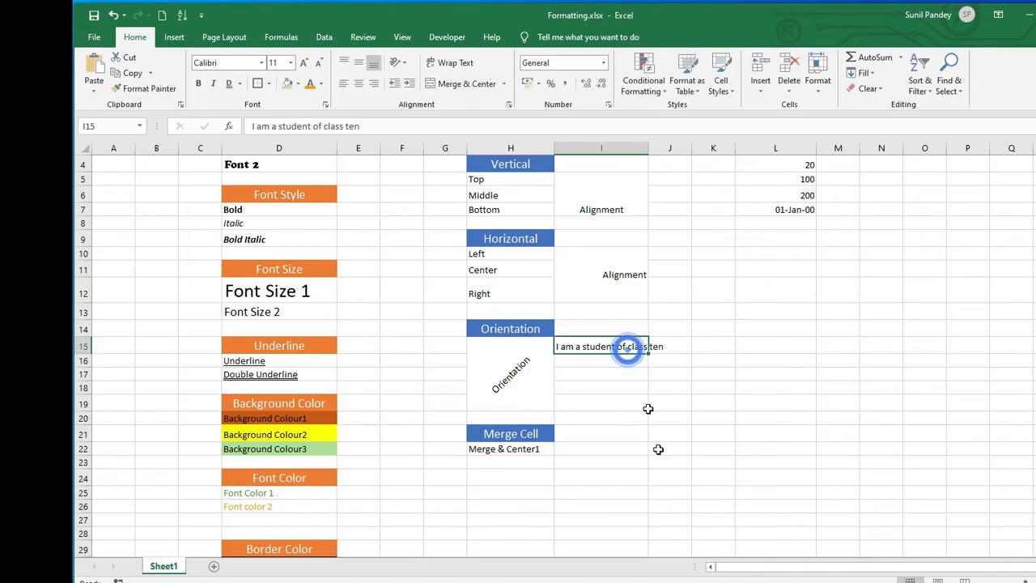
{"action": "left_click", "coordinate": [622, 358]}
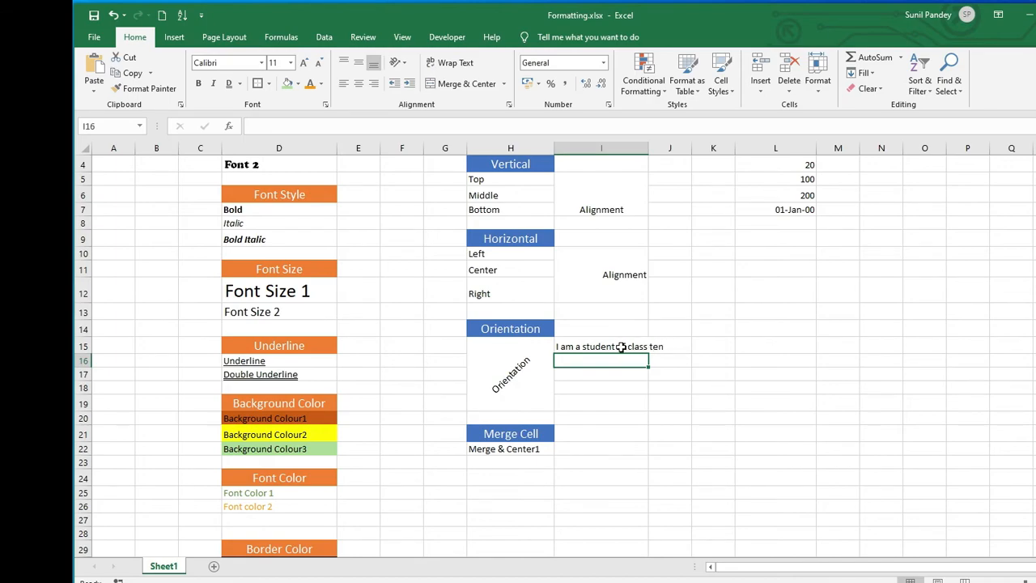
Step: Wrap the text in cell I15 and turn the wrapping off again
{"action": "left_click", "coordinate": [626, 345]}
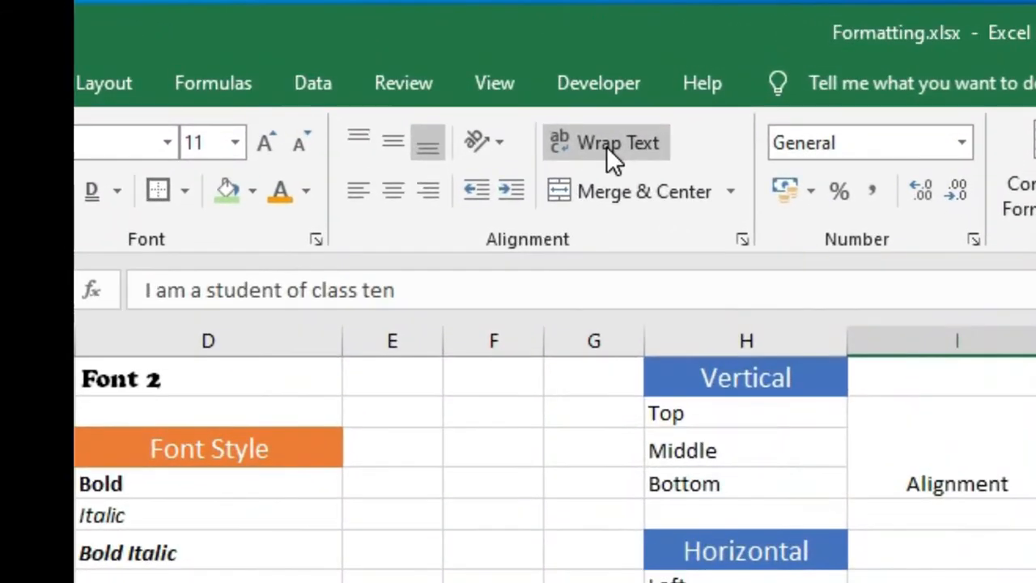
{"action": "left_click", "coordinate": [607, 146]}
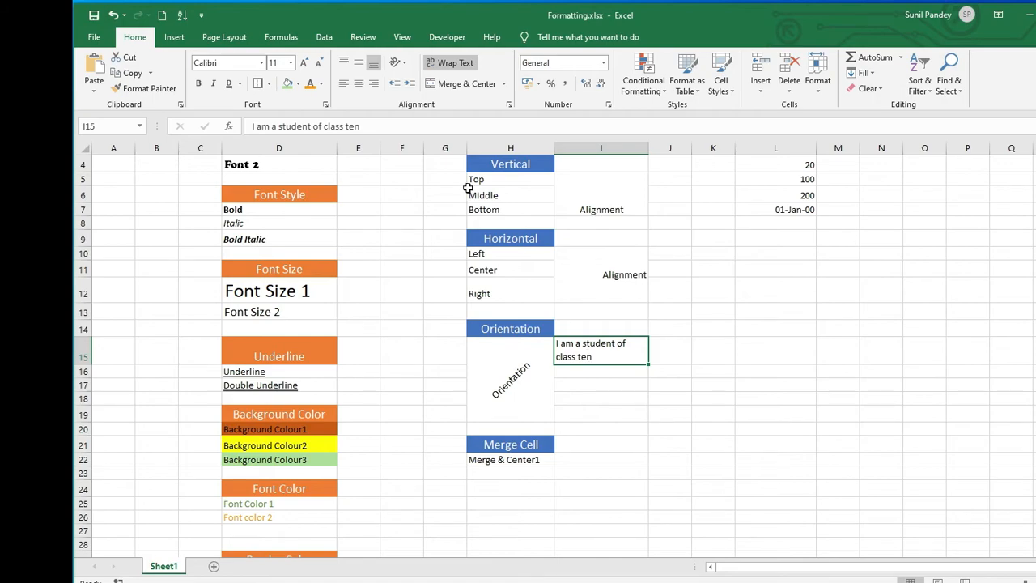
{"action": "left_click", "coordinate": [698, 324]}
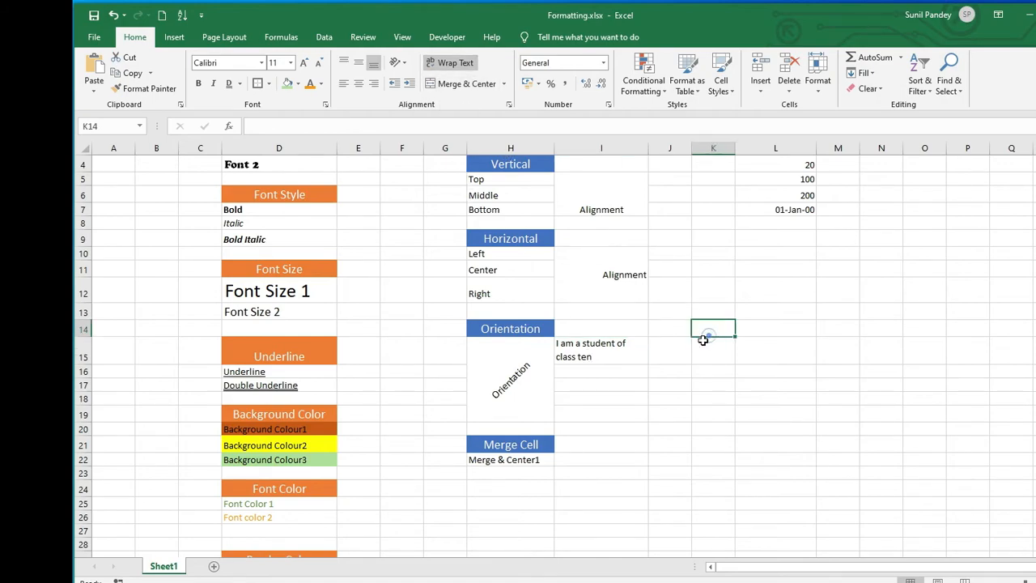
{"action": "left_click", "coordinate": [615, 347]}
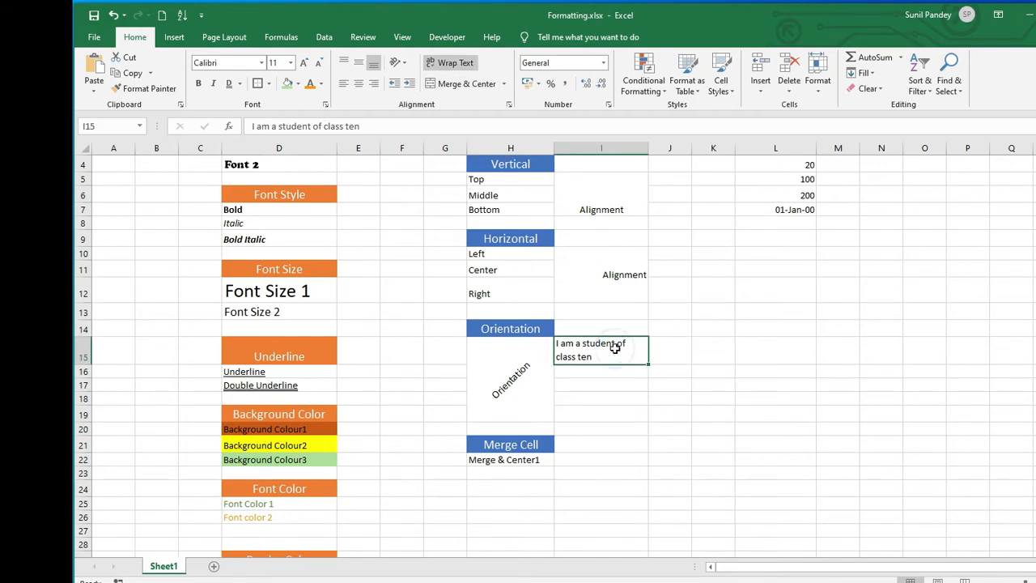
{"action": "left_click", "coordinate": [443, 65]}
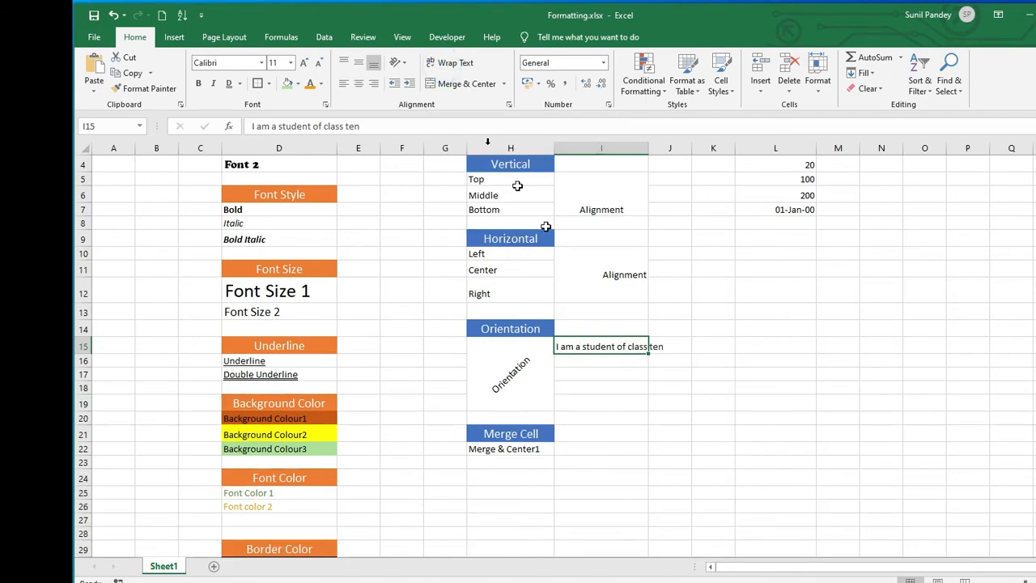
Step: Apply the Currency number format to cells L3 and L4 below the Number heading
{"action": "scroll", "coordinate": [655, 408], "scroll_direction": "up", "scroll_amount": 1}
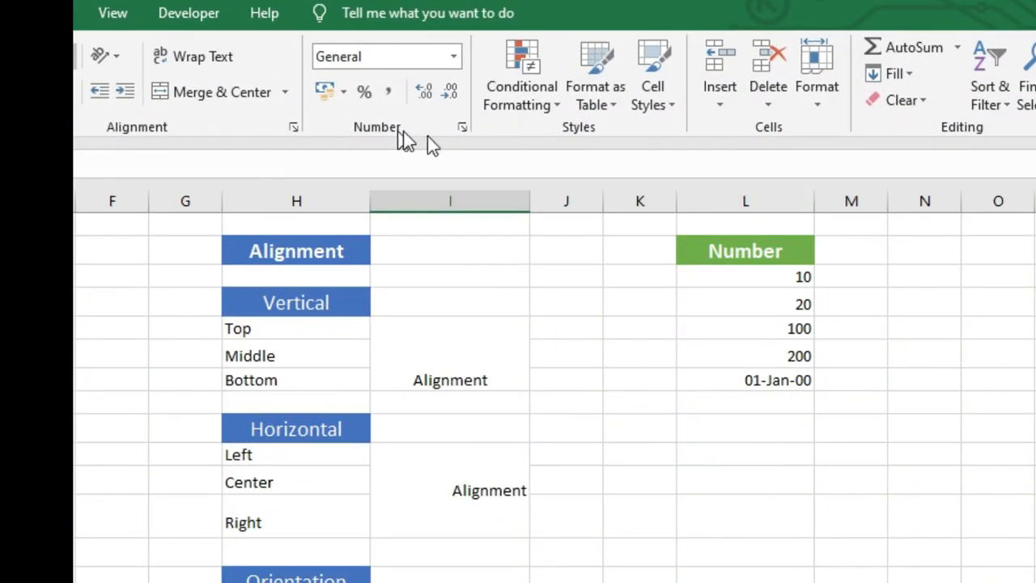
{"action": "left_click", "coordinate": [710, 257]}
{"action": "left_click", "coordinate": [712, 277]}
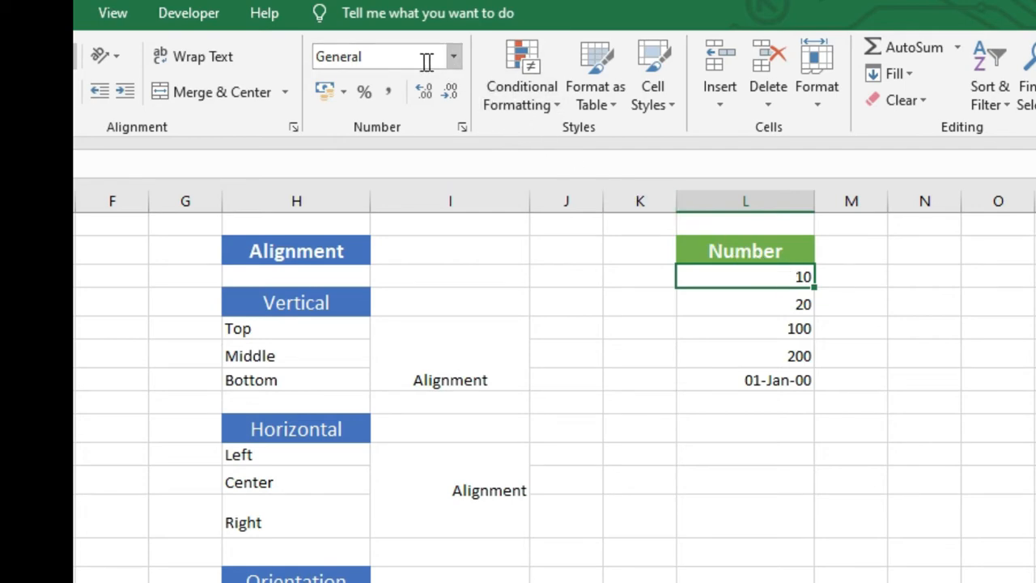
{"action": "left_click", "coordinate": [455, 58]}
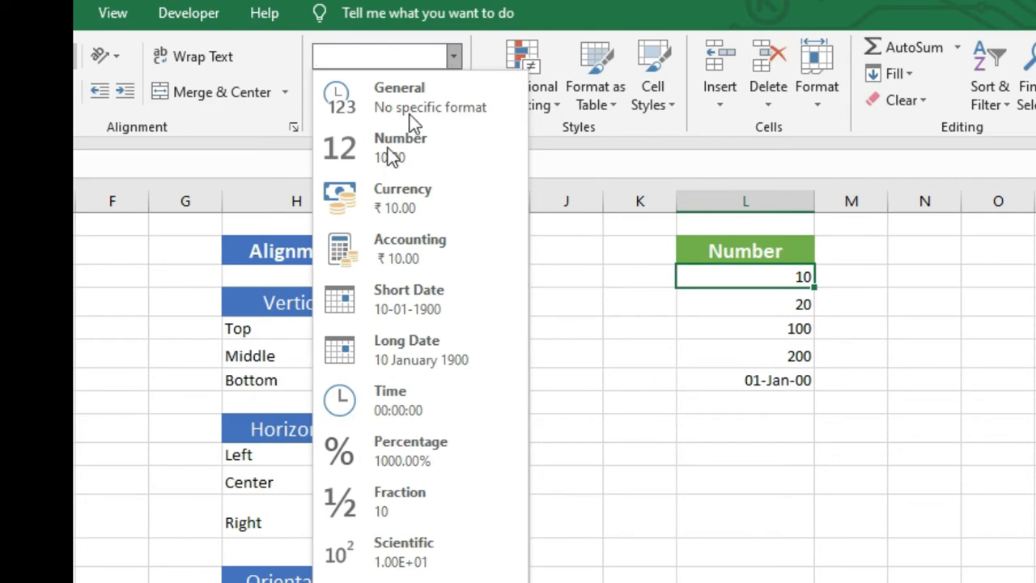
{"action": "left_click", "coordinate": [363, 202]}
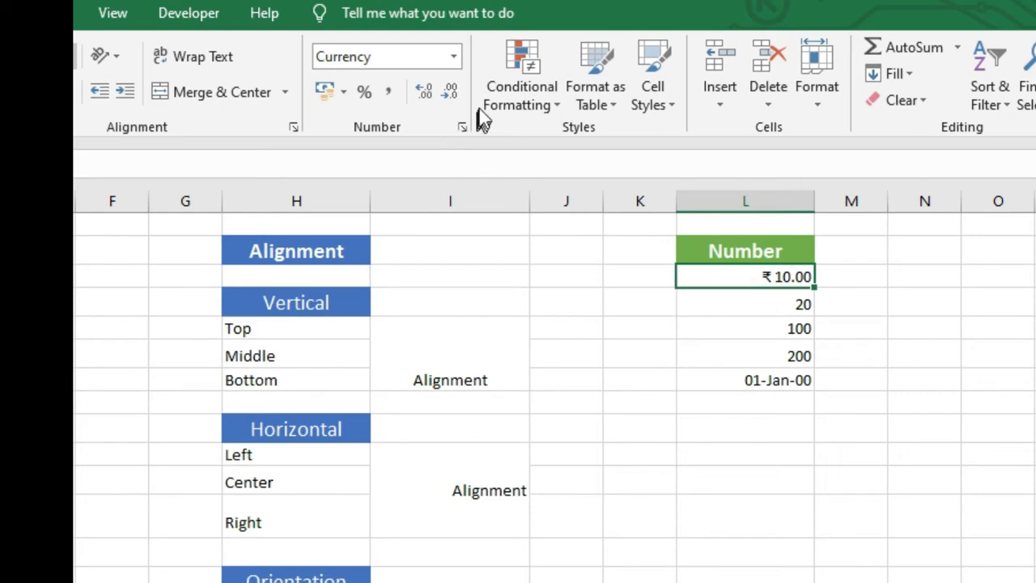
{"action": "left_click", "coordinate": [766, 306]}
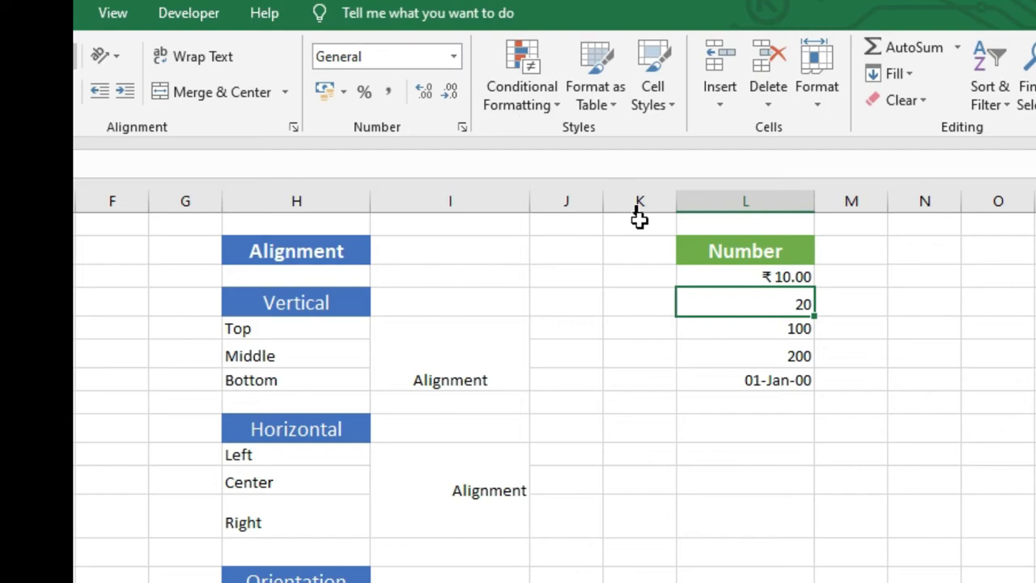
{"action": "left_click", "coordinate": [454, 56]}
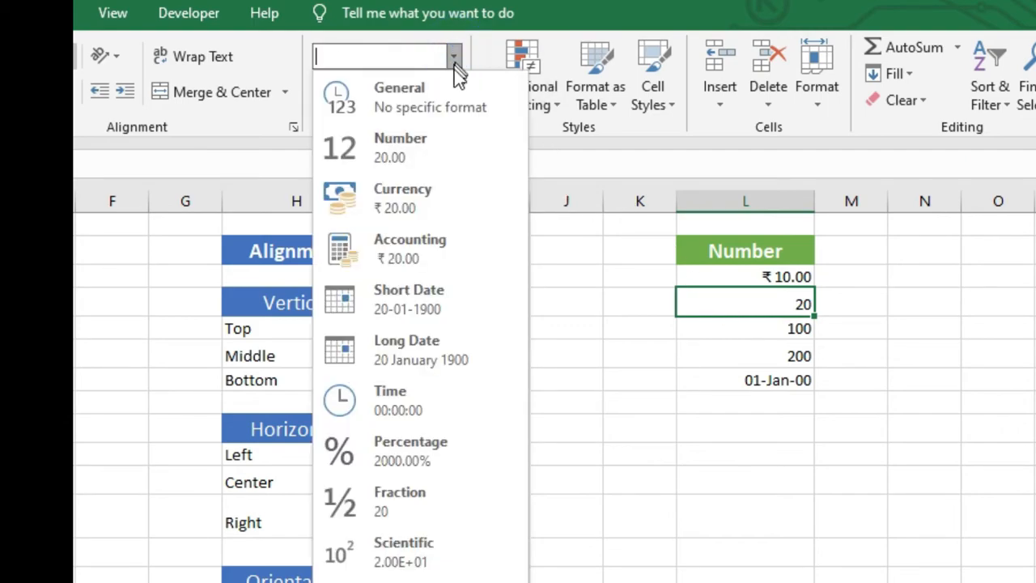
{"action": "left_click", "coordinate": [391, 202]}
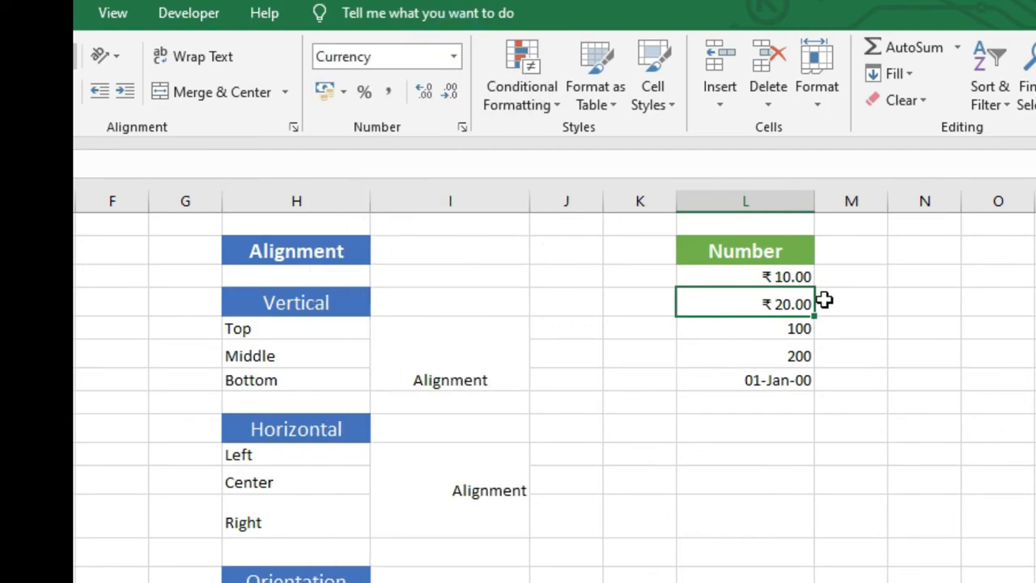
Step: Open the full number format options for cell L5 and choose the Number category
{"action": "left_click", "coordinate": [786, 330]}
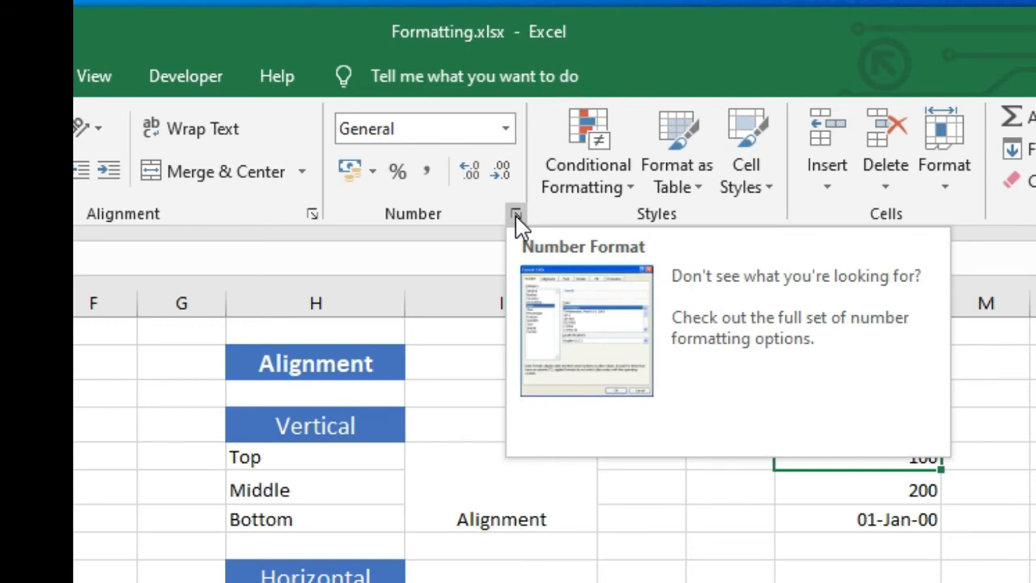
{"action": "left_click", "coordinate": [516, 214]}
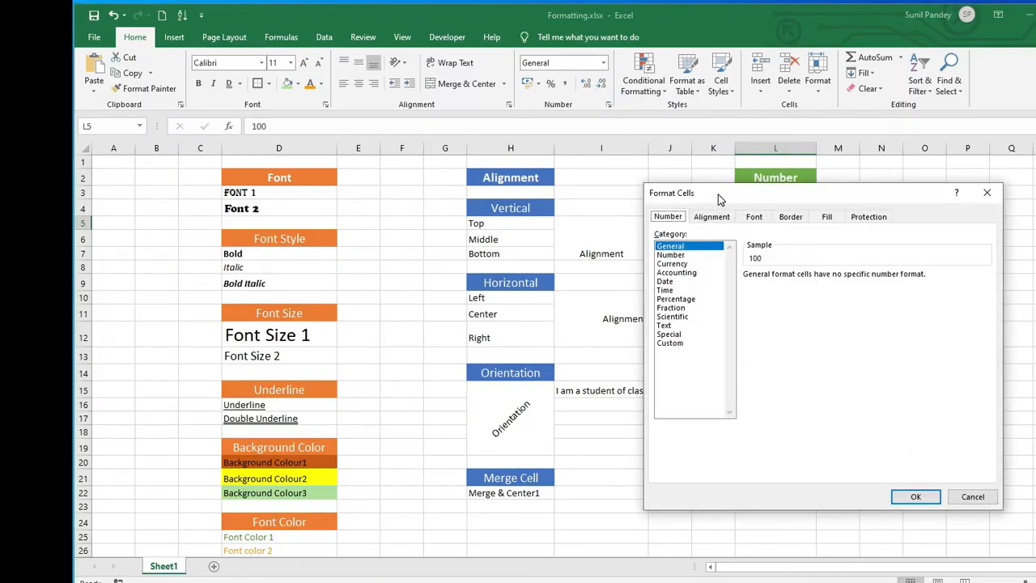
{"action": "left_click_drag", "start_coordinate": [721, 199], "coordinate": [392, 167]}
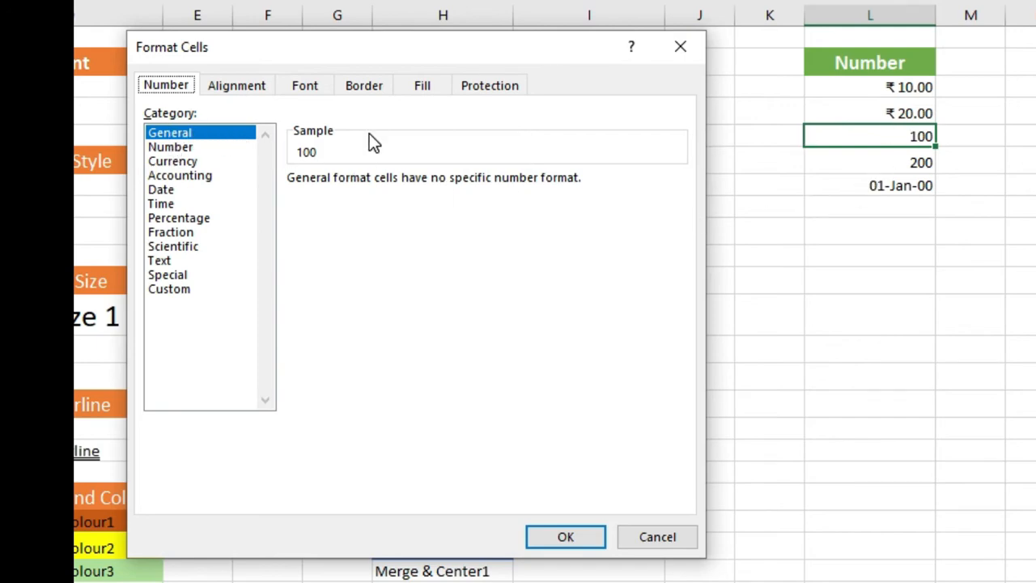
{"action": "left_click", "coordinate": [179, 151]}
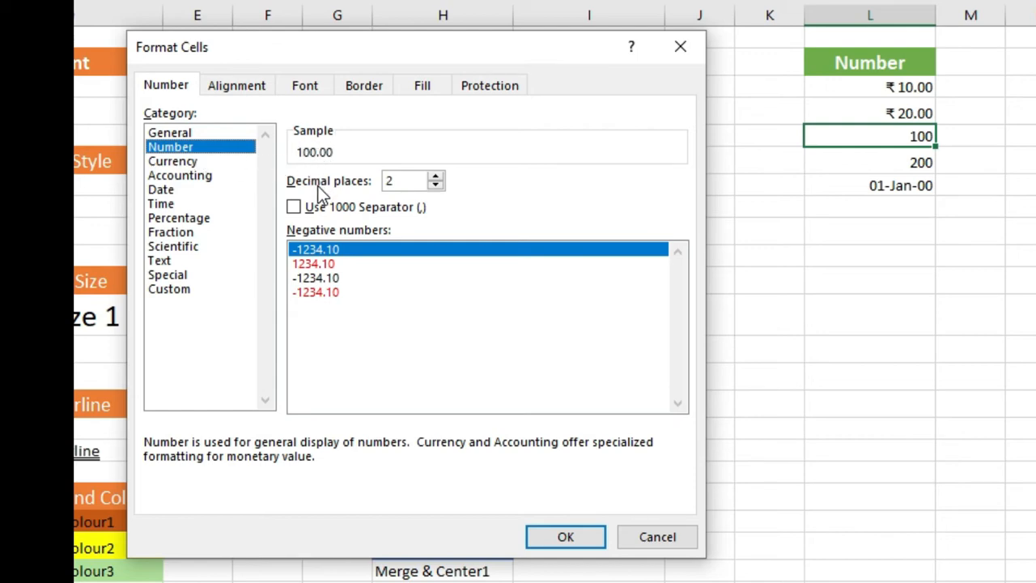
Step: Try up to 5 decimal places for cell L5 and set the decimal places back to 2
{"action": "left_click", "coordinate": [436, 177]}
{"action": "left_click", "coordinate": [435, 177]}
{"action": "left_click", "coordinate": [436, 177]}
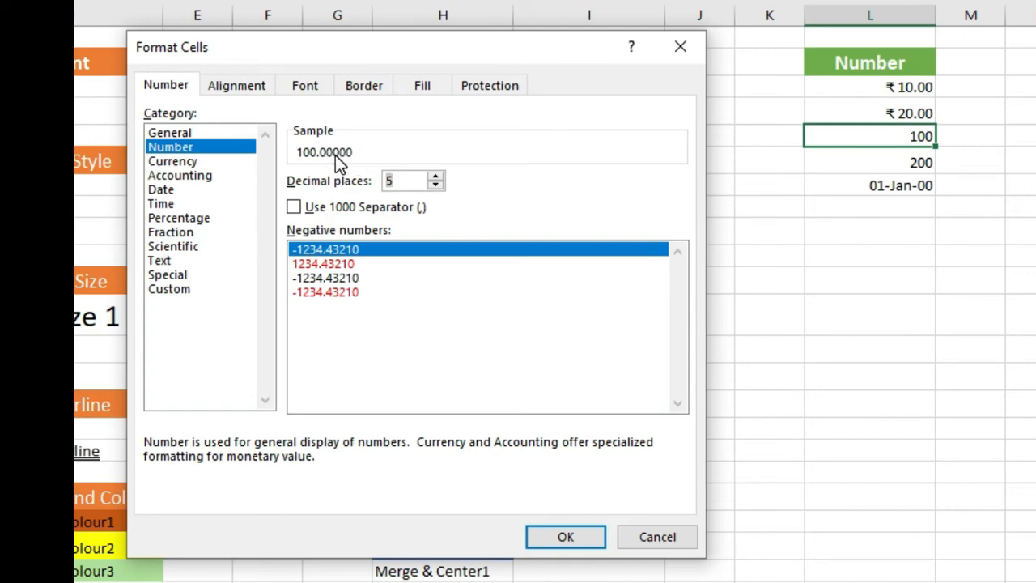
{"action": "left_click", "coordinate": [435, 185]}
{"action": "left_click", "coordinate": [435, 185]}
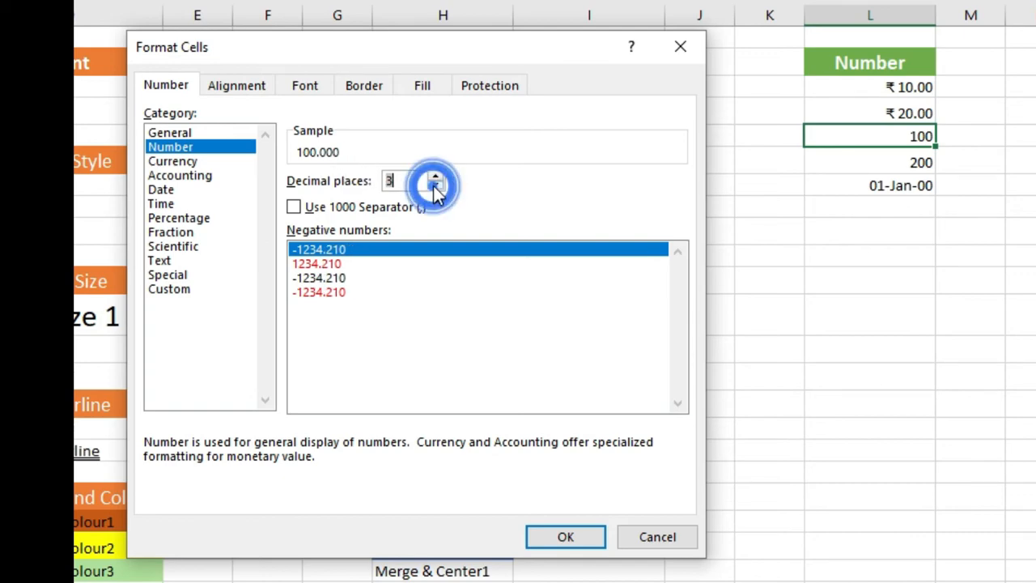
{"action": "left_click", "coordinate": [435, 177]}
{"action": "left_click", "coordinate": [436, 176]}
{"action": "left_click", "coordinate": [435, 185]}
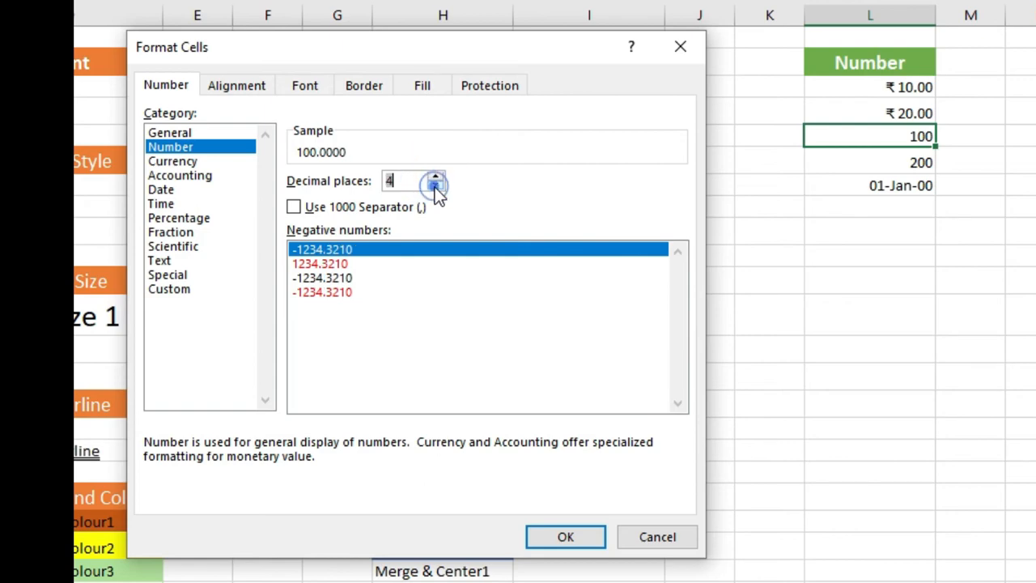
{"action": "left_click", "coordinate": [436, 186]}
{"action": "left_click", "coordinate": [436, 186]}
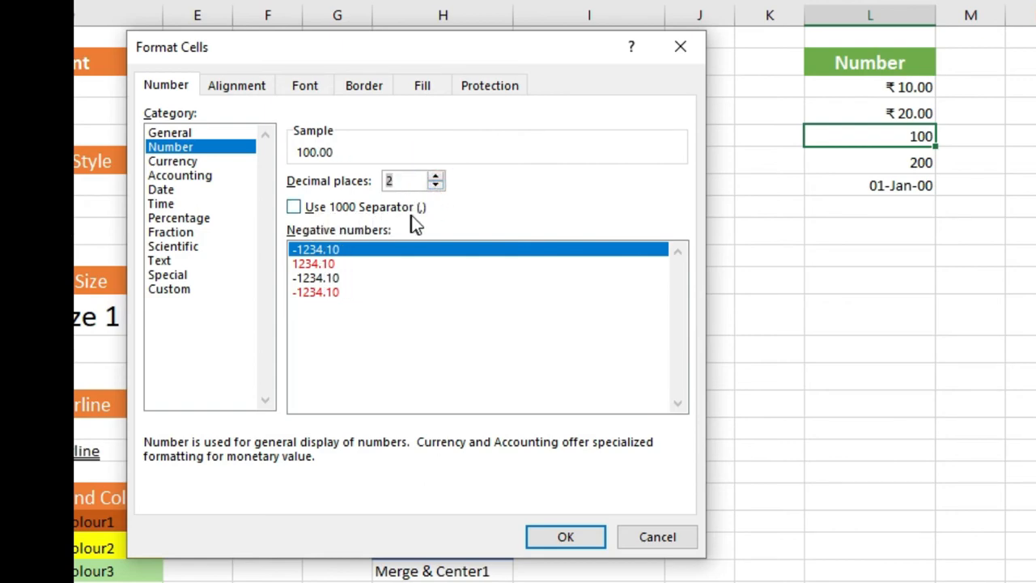
Step: Try the 1000 separator for cell L5, turn it off, and apply the Number format with 2 decimal places
{"action": "left_click", "coordinate": [294, 207]}
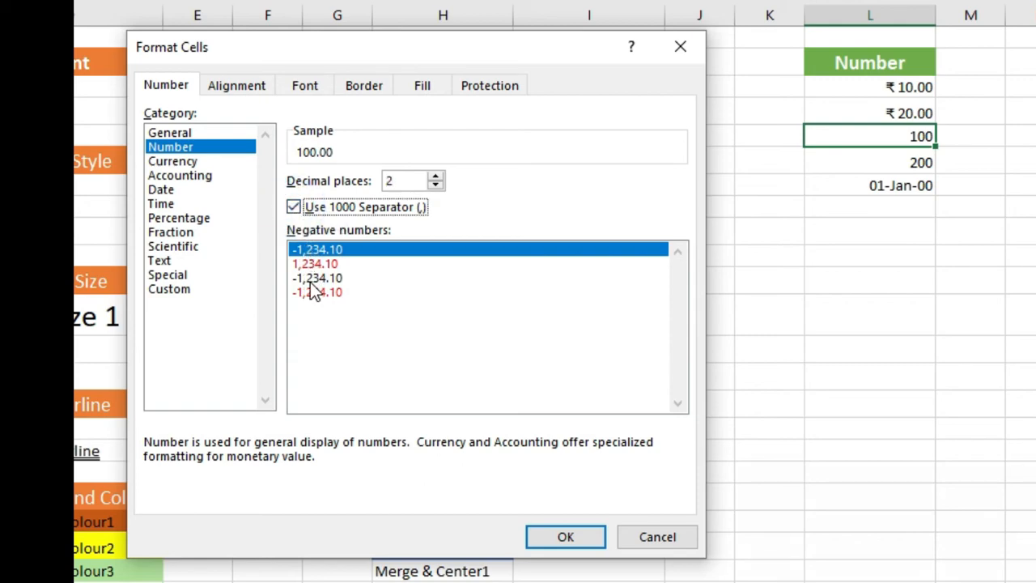
{"action": "left_click", "coordinate": [293, 207]}
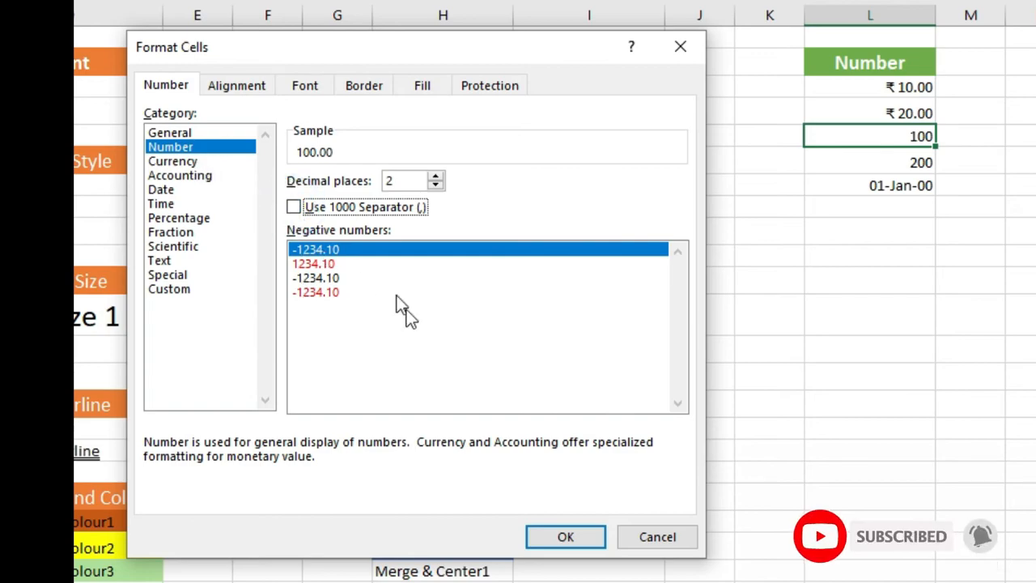
{"action": "left_click", "coordinate": [565, 537]}
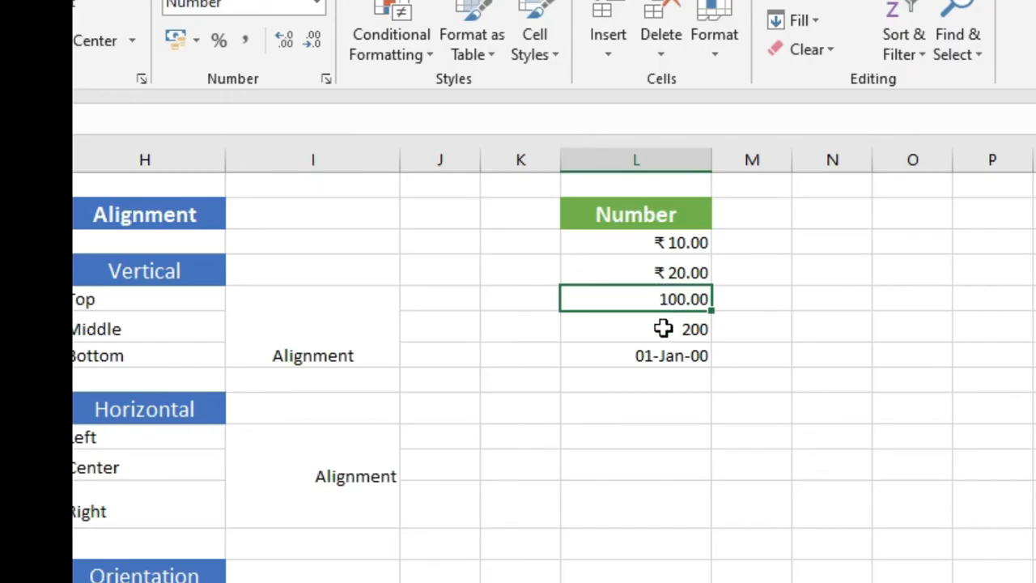
Step: Change the value in cell L6 below the Number heading to 200678
{"action": "left_click", "coordinate": [663, 327]}
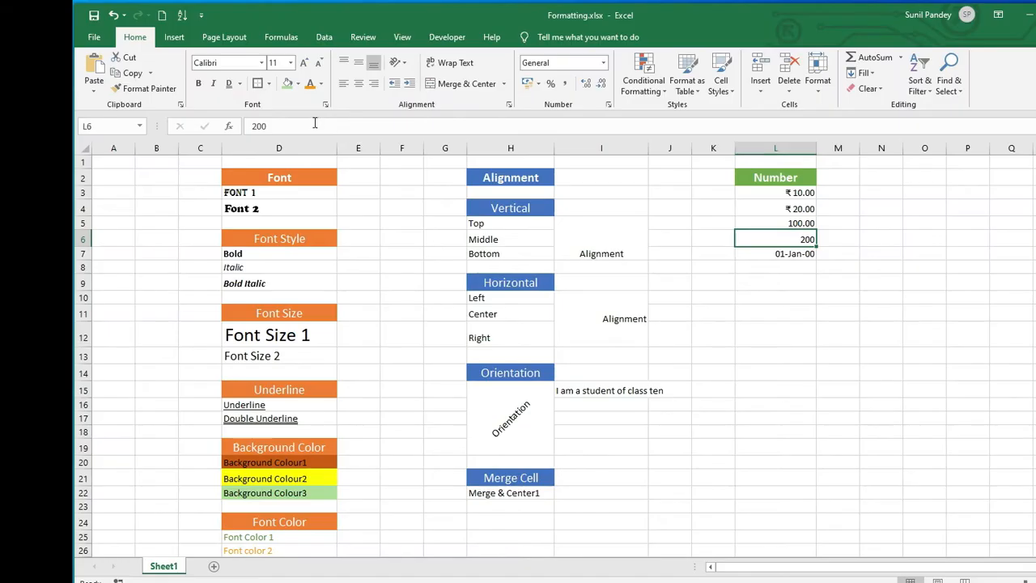
{"action": "left_click", "coordinate": [315, 122]}
{"action": "type", "text": "6"}
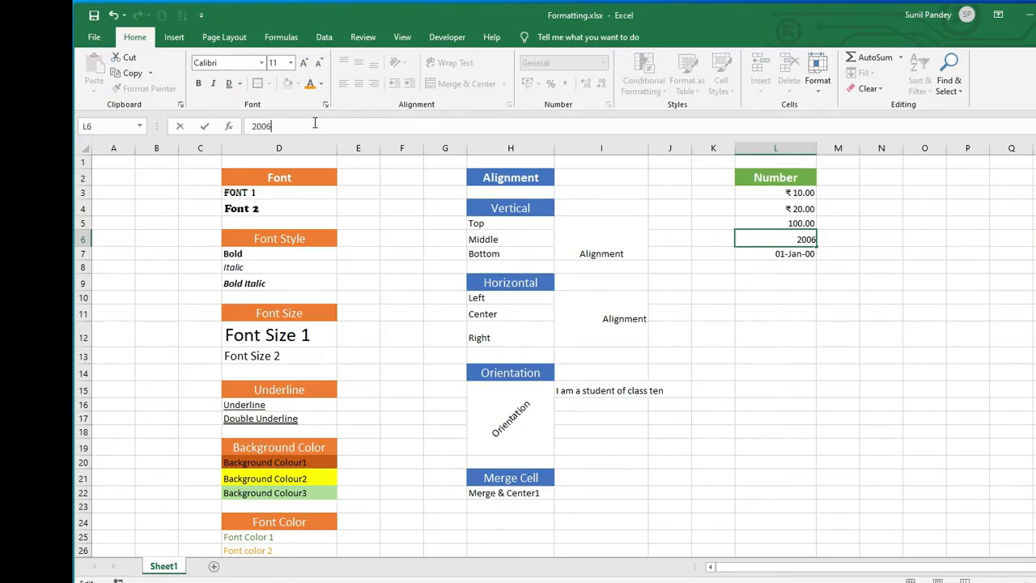
{"action": "type", "text": "78"}
{"action": "left_click", "coordinate": [798, 298]}
Step: Format cell L6 as Number with 2 decimal places and the 1000 separator
{"action": "left_click", "coordinate": [799, 239]}
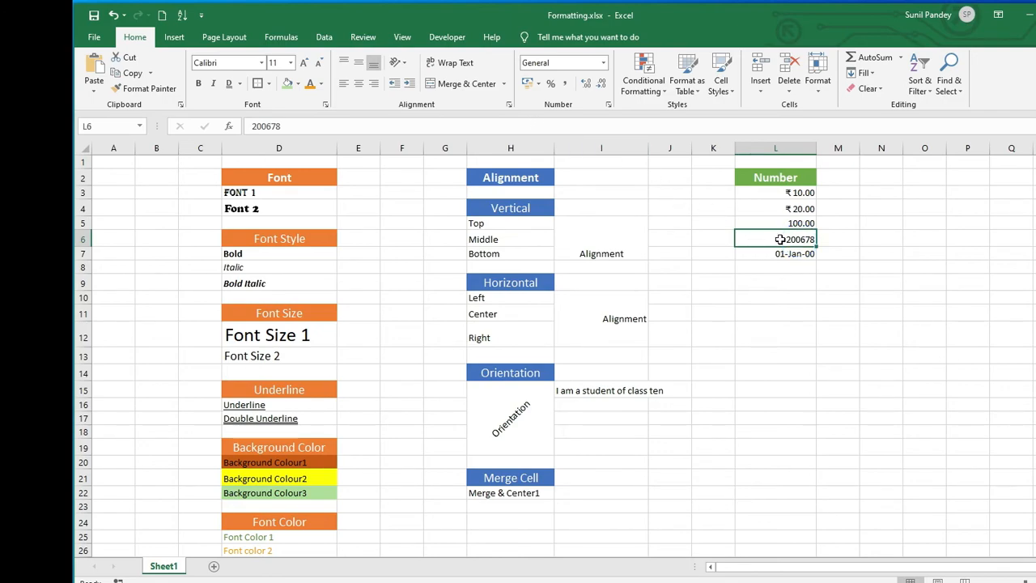
{"action": "key", "text": "ctrl+1"}
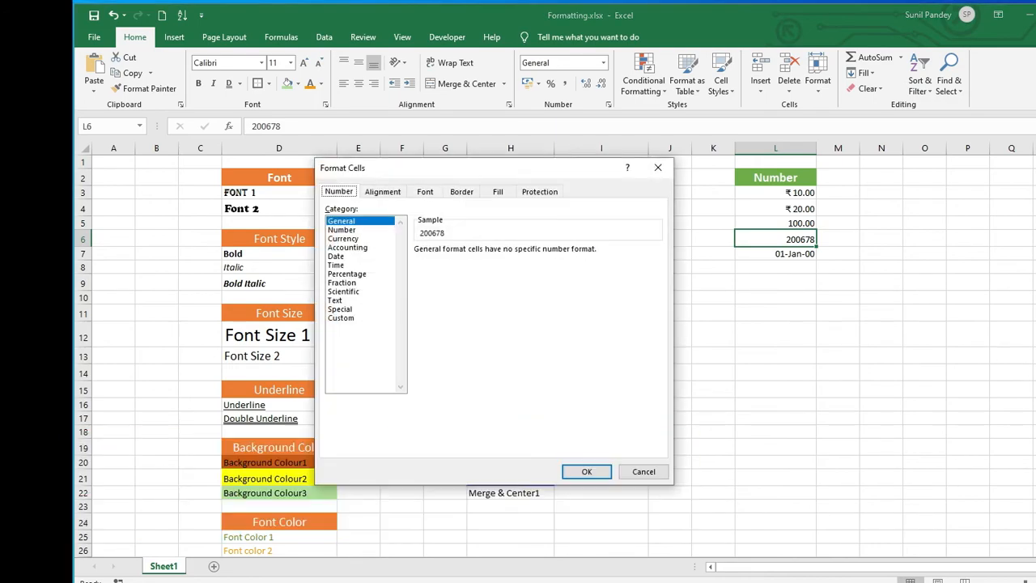
{"action": "left_click", "coordinate": [340, 231]}
{"action": "left_click", "coordinate": [417, 267]}
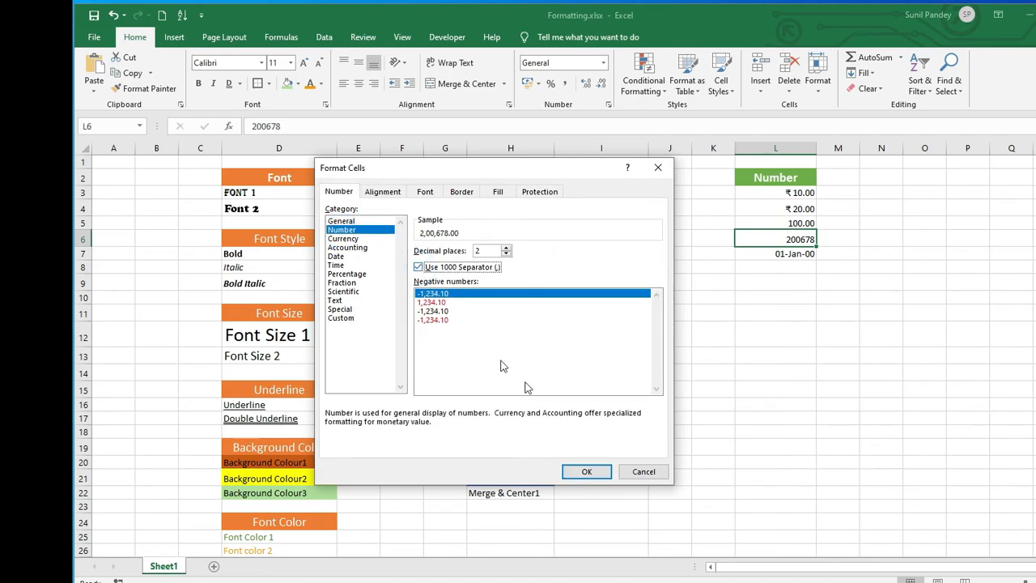
{"action": "left_click", "coordinate": [570, 466]}
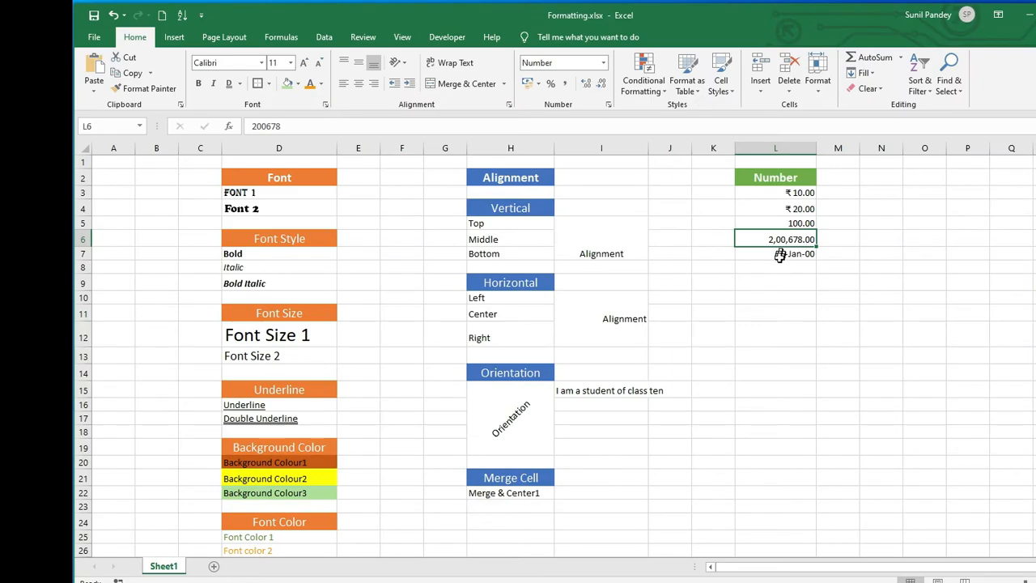
Step: Format cell L7 with the Date type "Wednesday, 14 March, 2012" and widen column L to fit the full date
{"action": "left_click", "coordinate": [778, 253]}
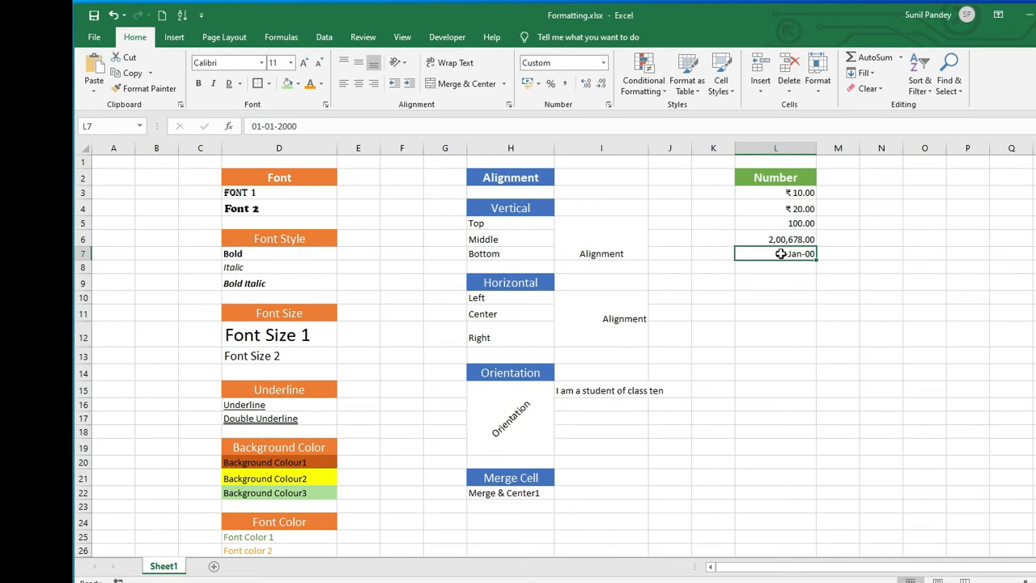
{"action": "right_click", "coordinate": [781, 253]}
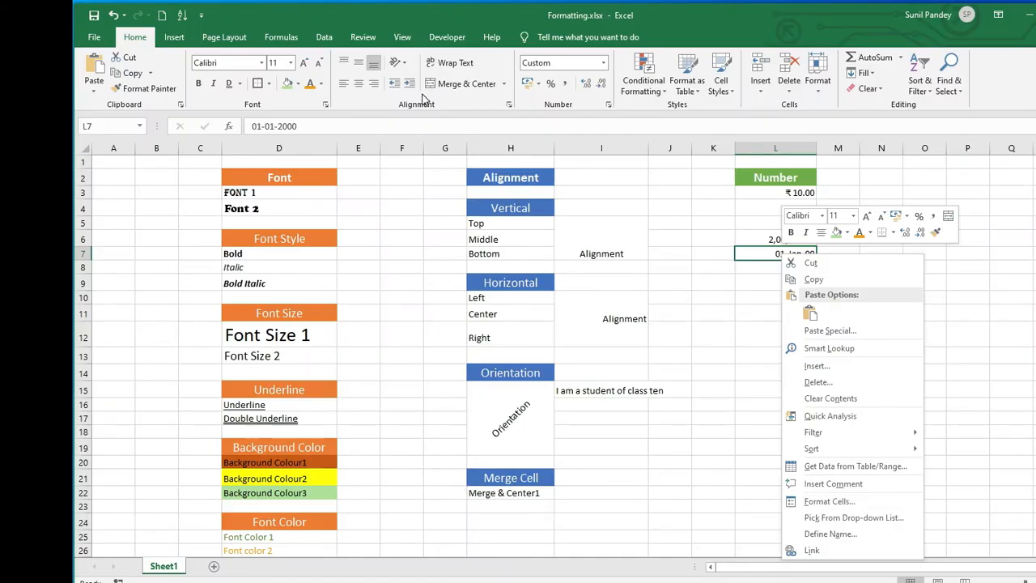
{"action": "left_click", "coordinate": [822, 506]}
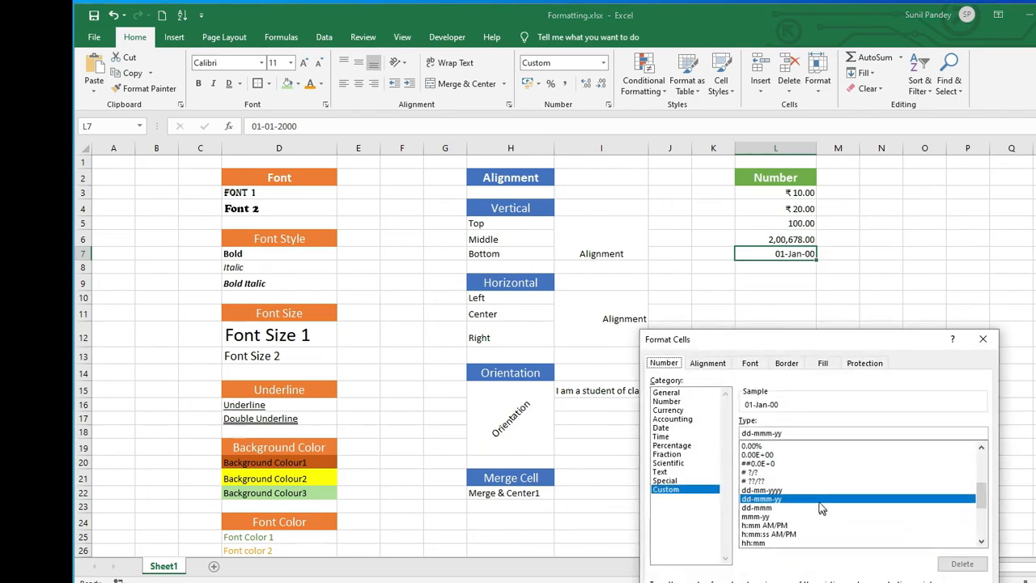
{"action": "left_click_drag", "start_coordinate": [746, 341], "coordinate": [362, 155]}
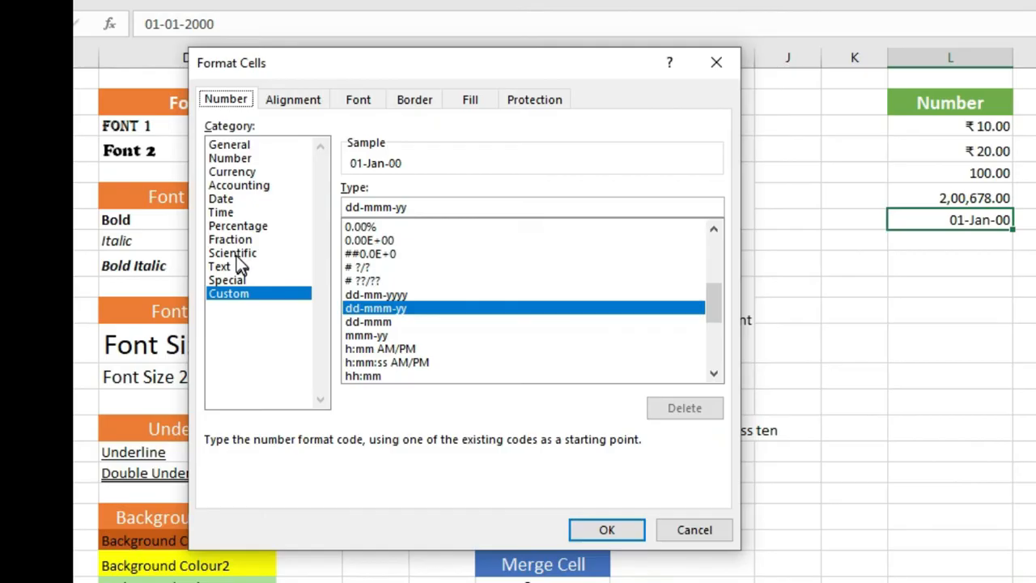
{"action": "left_click", "coordinate": [221, 200]}
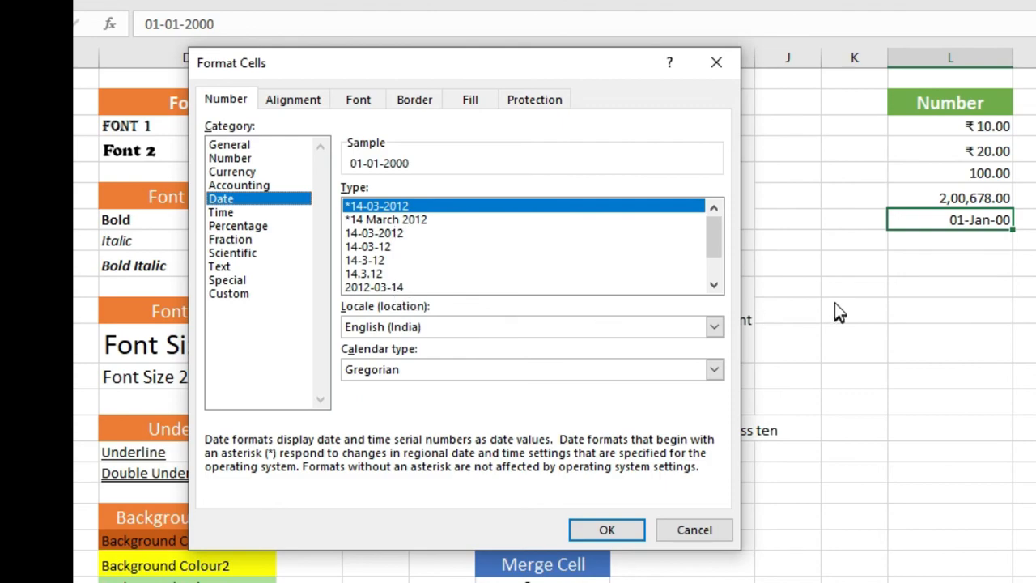
{"action": "left_click_drag", "start_coordinate": [719, 253], "coordinate": [712, 283]}
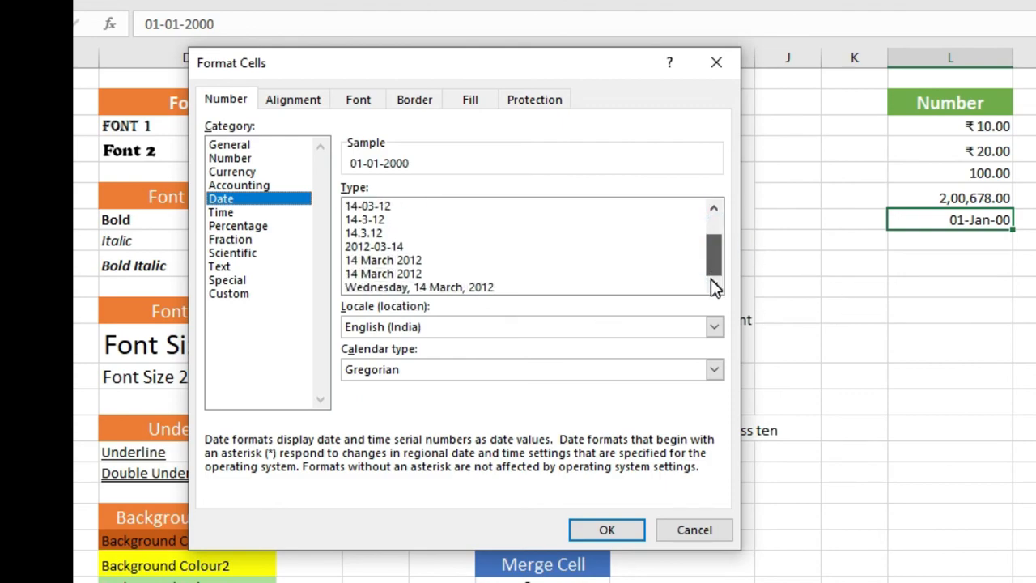
{"action": "left_click", "coordinate": [379, 290]}
{"action": "left_click", "coordinate": [599, 529]}
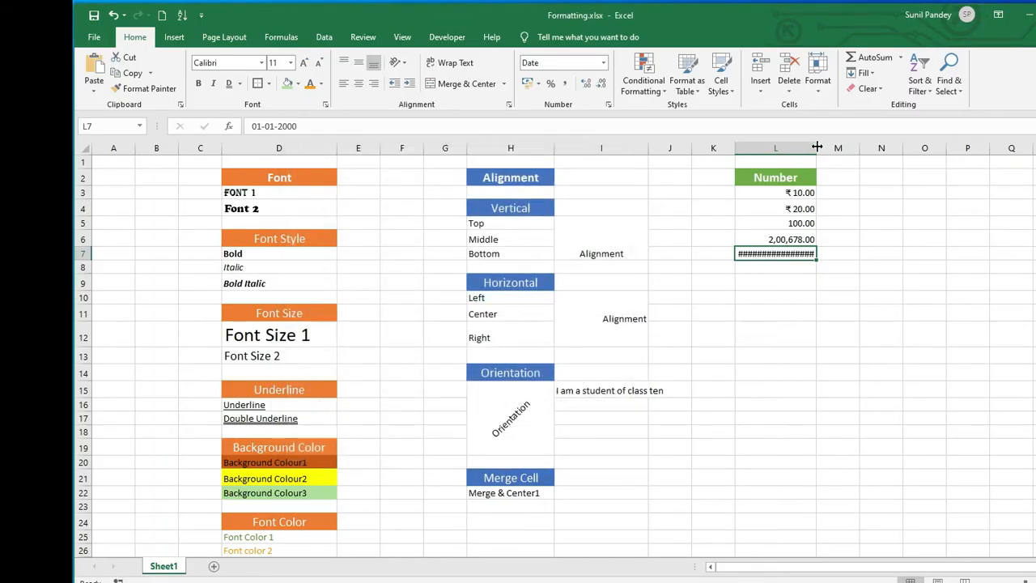
{"action": "left_click_drag", "start_coordinate": [818, 148], "coordinate": [870, 150]}
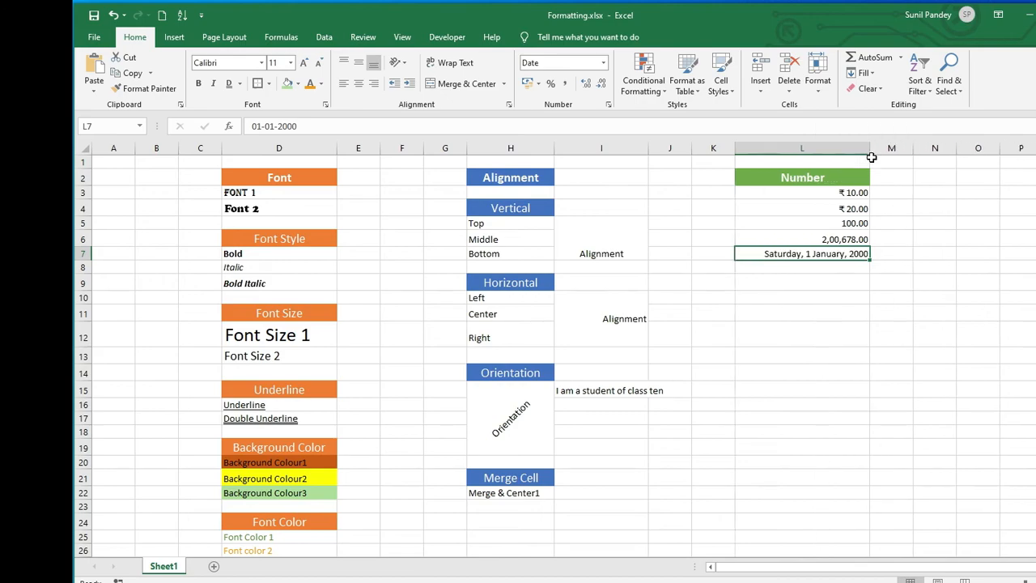
Step: Fill the date from cell L7 down into cell L8
{"action": "left_click", "coordinate": [811, 251]}
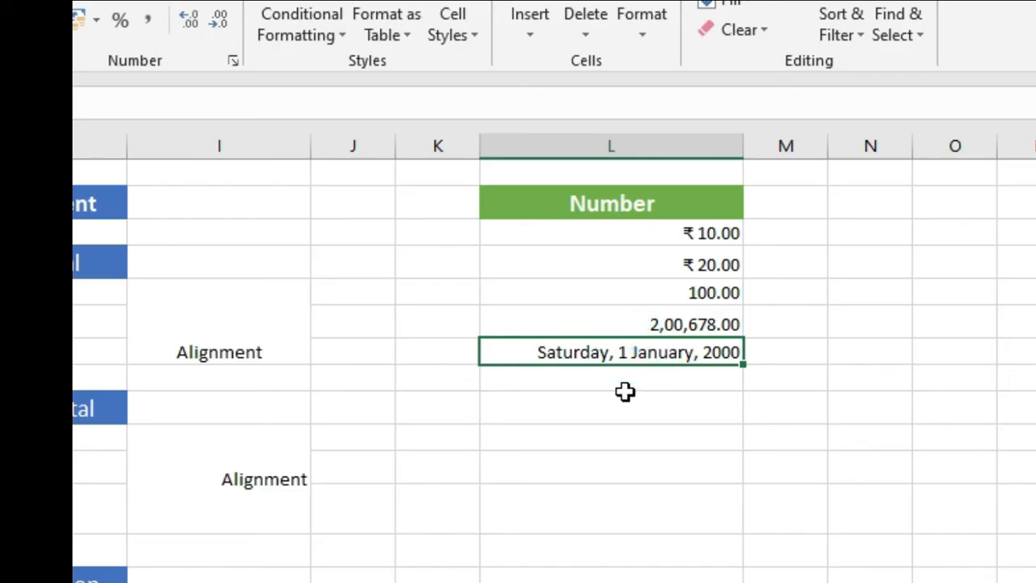
{"action": "left_click", "coordinate": [625, 394]}
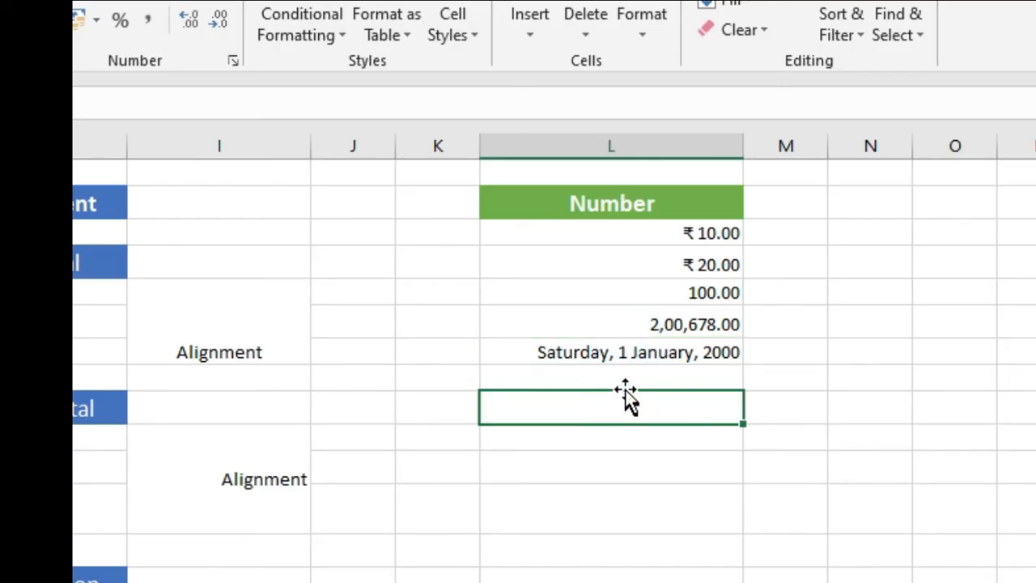
{"action": "left_click", "coordinate": [628, 371]}
{"action": "key", "text": "ctrl+d"}
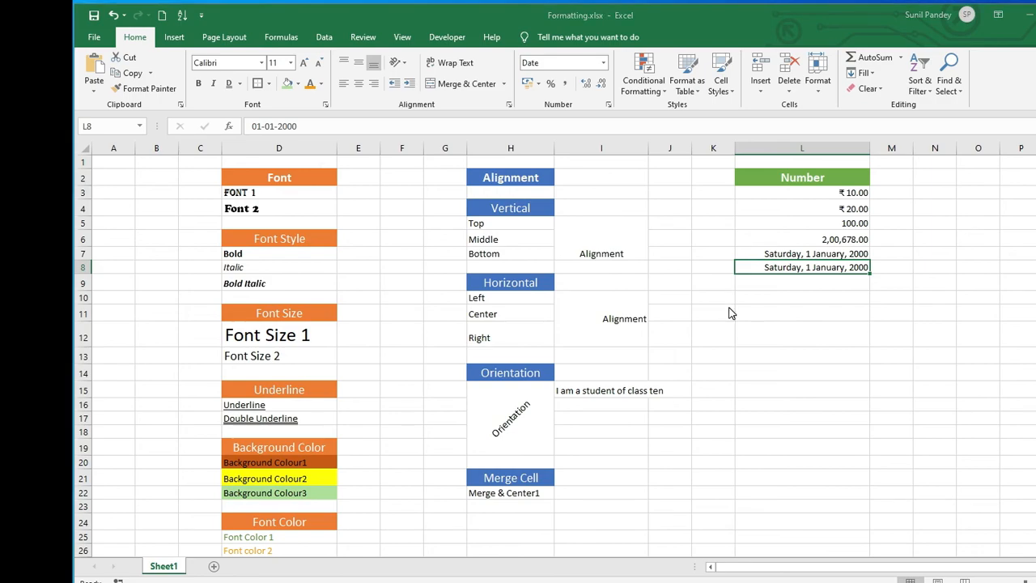
Step: Apply the custom number format dd-mmm-yy to the date in cell L8
{"action": "key", "text": "ctrl+1"}
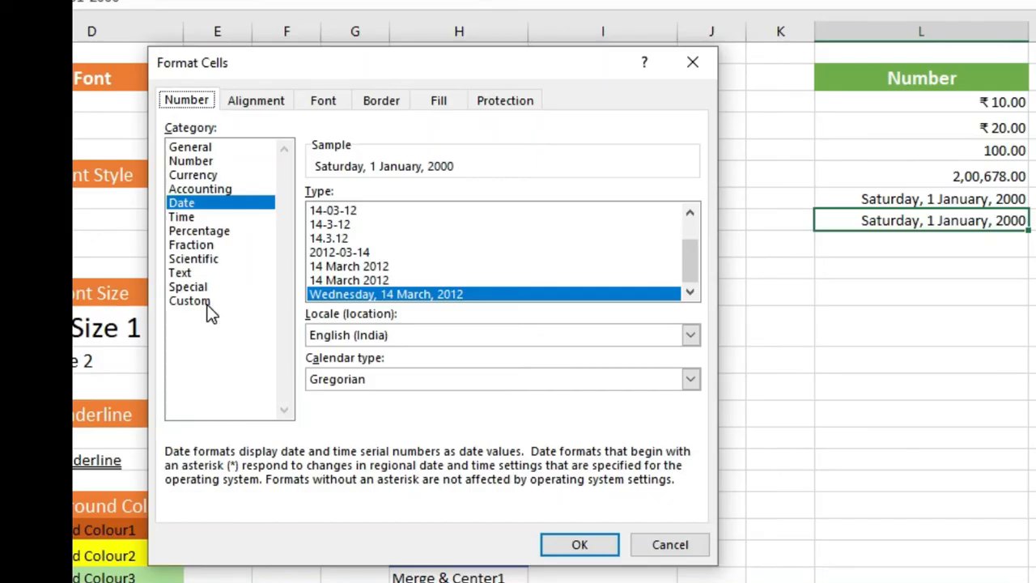
{"action": "left_click", "coordinate": [351, 321]}
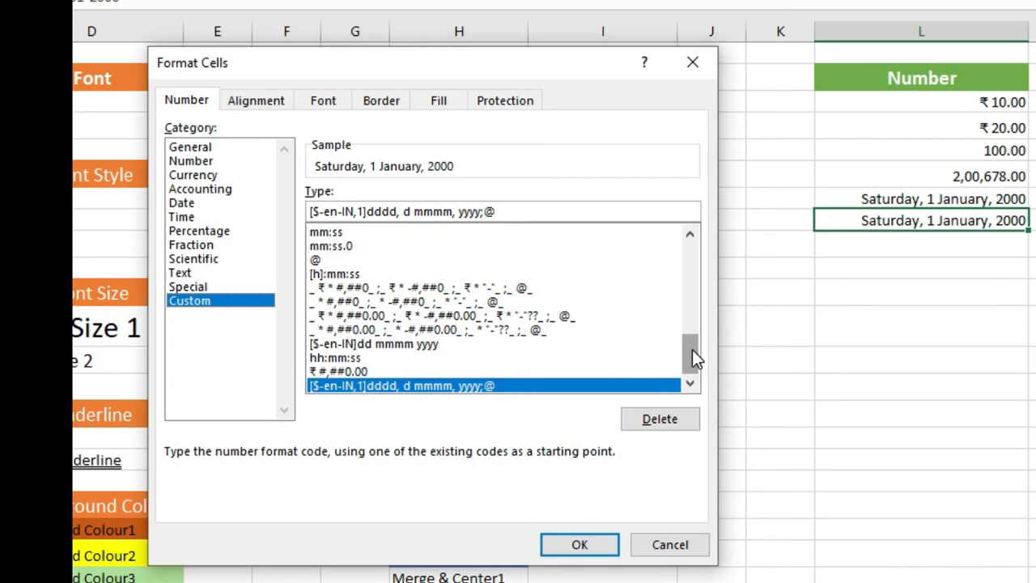
{"action": "left_click_drag", "start_coordinate": [692, 349], "coordinate": [701, 323]}
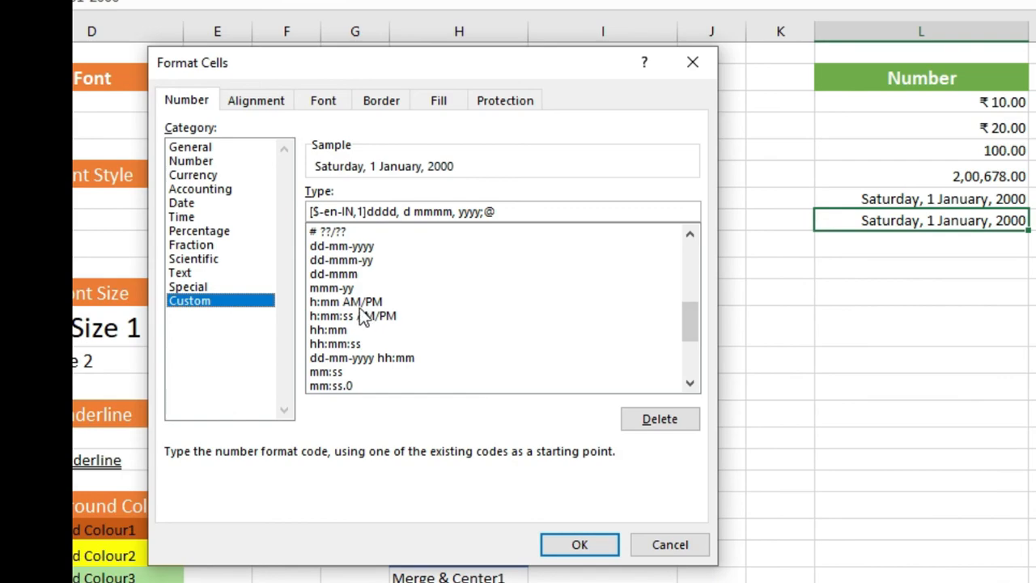
{"action": "left_click", "coordinate": [348, 260]}
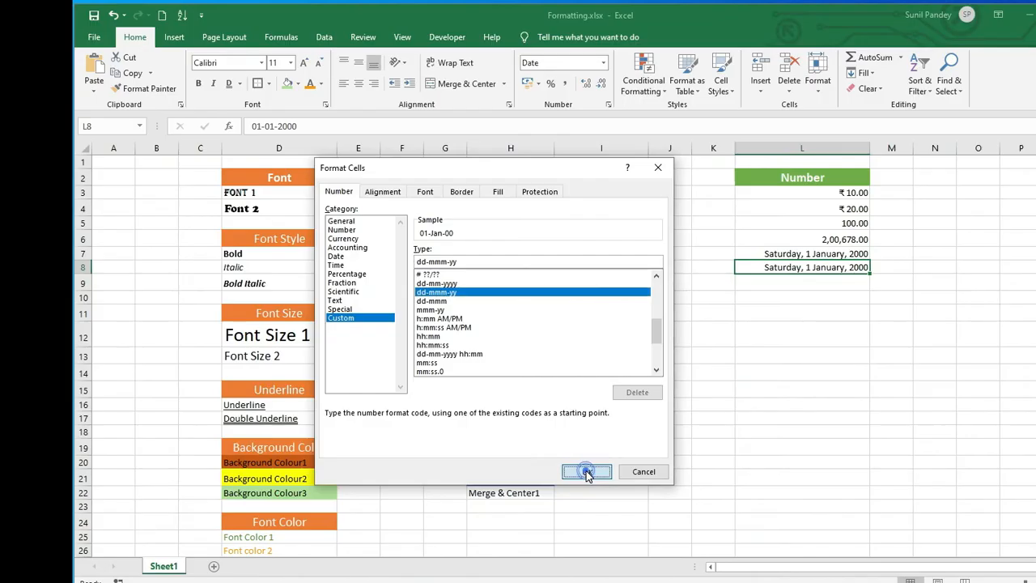
{"action": "left_click", "coordinate": [582, 542]}
{"action": "left_click", "coordinate": [886, 386]}
{"action": "mouse_move", "coordinate": [798, 268]}
{"action": "left_mouse_down"}
{"action": "mouse_move", "coordinate": [805, 192]}
{"action": "mouse_move", "coordinate": [791, 184]}
{"action": "mouse_move", "coordinate": [785, 269]}
{"action": "left_mouse_up"}
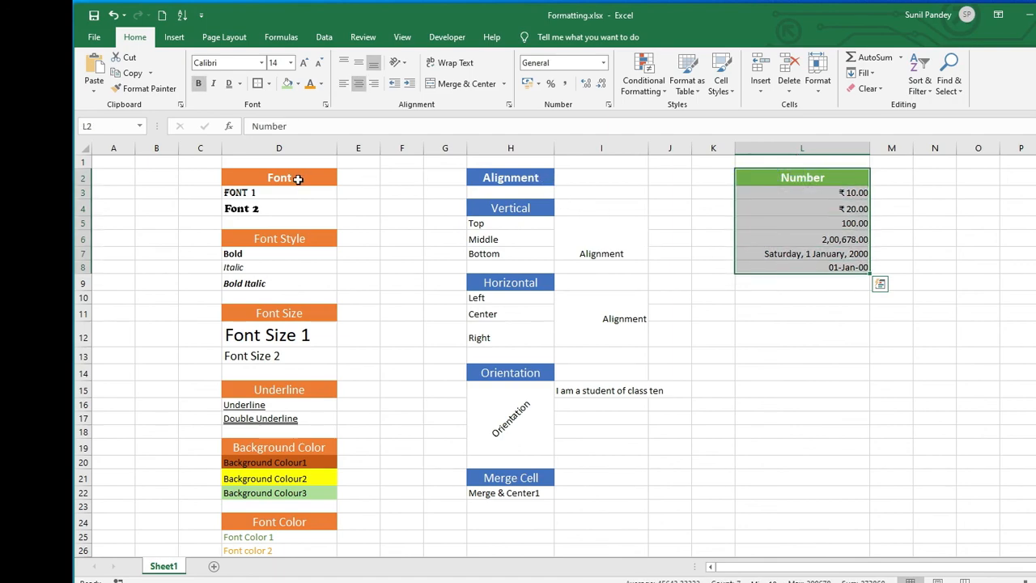
{"action": "left_click", "coordinate": [276, 176]}
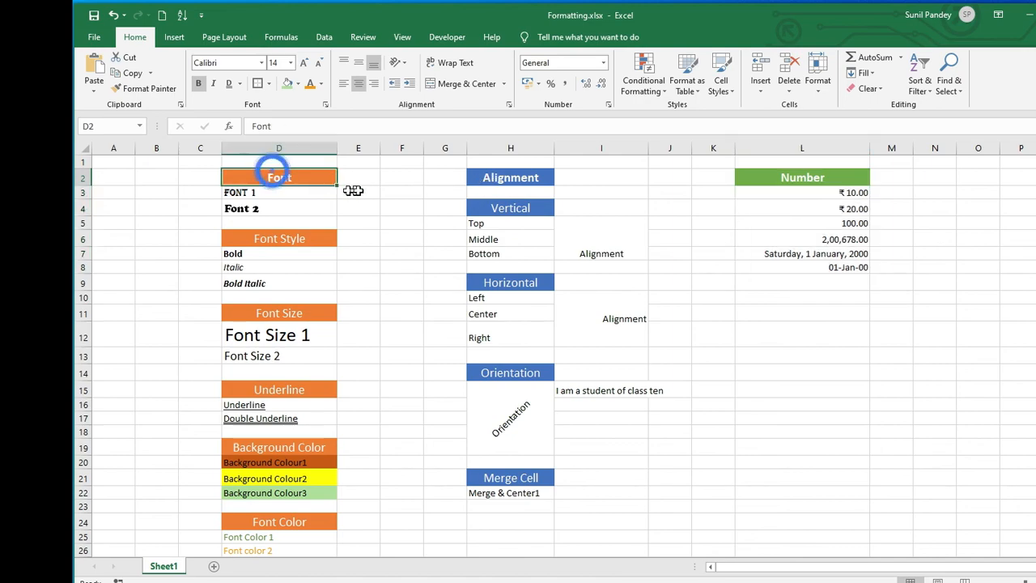
Step: Review the Number, Currency and Date options among the number format categories for empty cell F3
{"action": "left_click", "coordinate": [397, 191]}
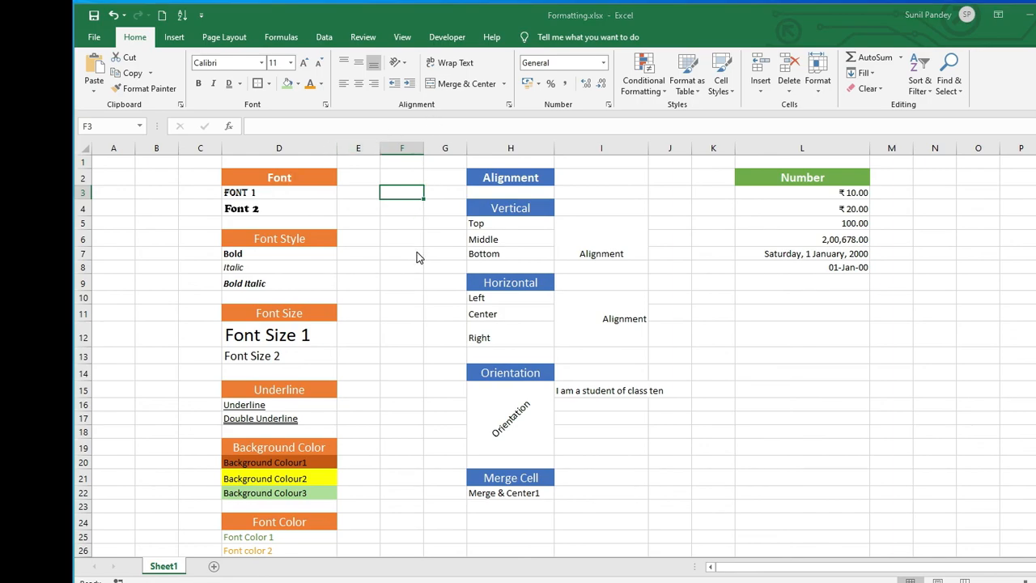
{"action": "key", "text": "ctrl+1"}
{"action": "left_click", "coordinate": [338, 192]}
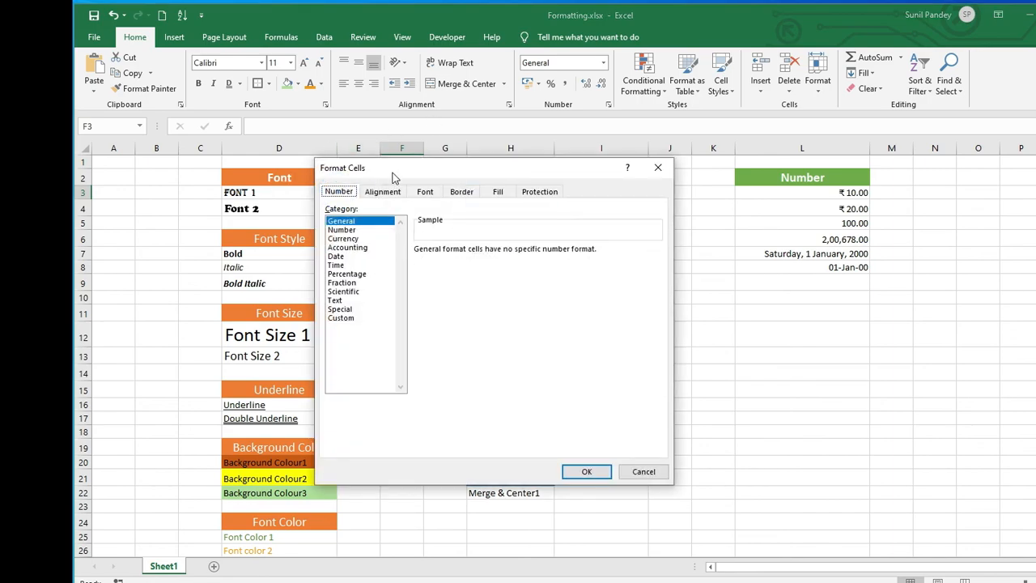
{"action": "left_click_drag", "start_coordinate": [393, 171], "coordinate": [414, 181]}
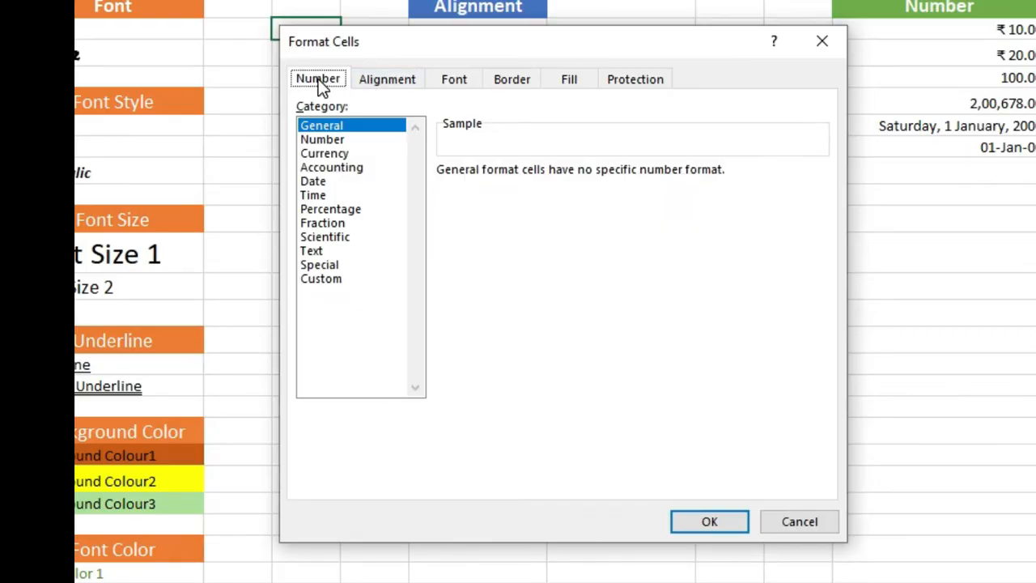
{"action": "left_click", "coordinate": [319, 81]}
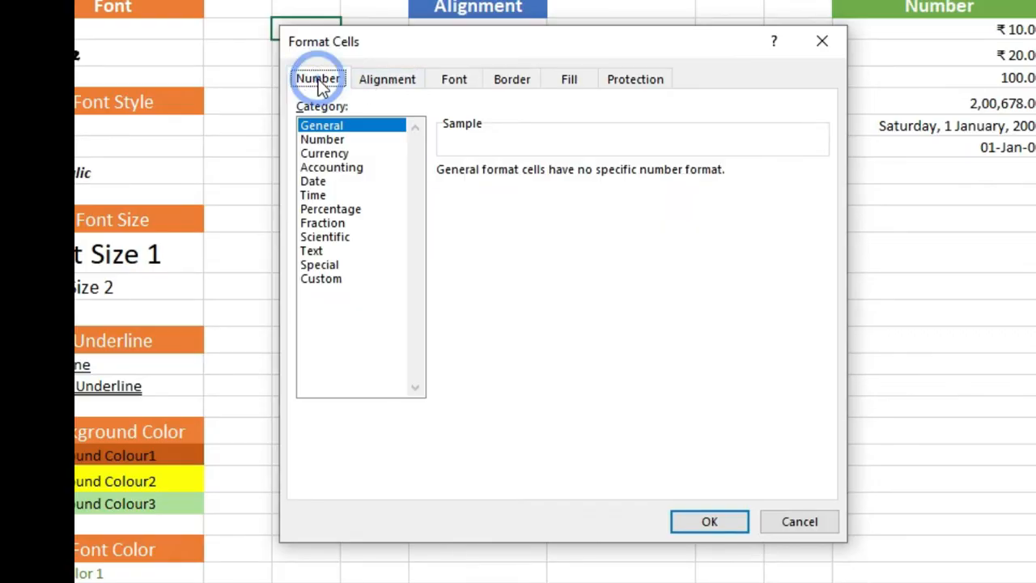
{"action": "left_click", "coordinate": [322, 140]}
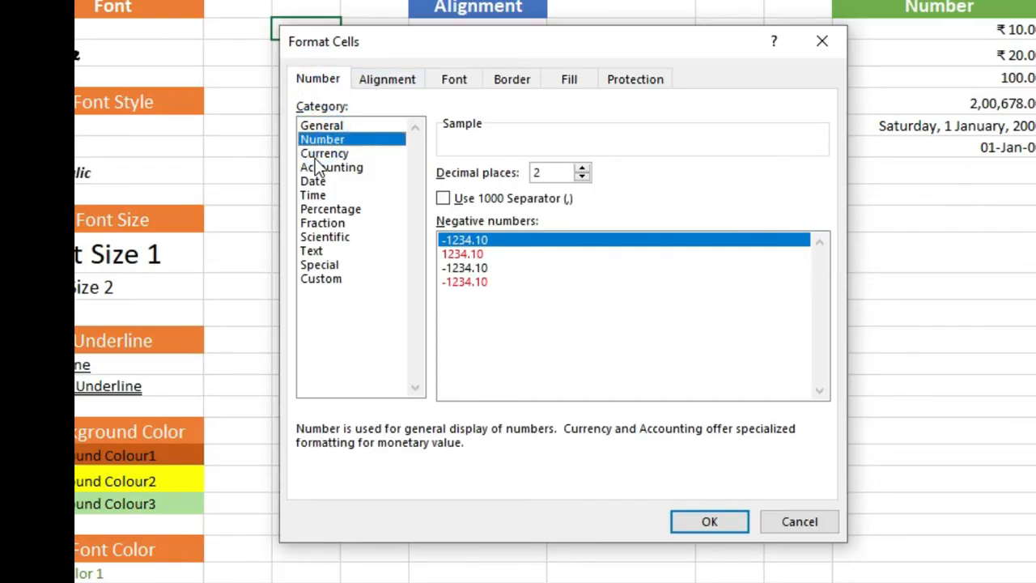
{"action": "left_click", "coordinate": [324, 153]}
{"action": "left_click", "coordinate": [313, 181]}
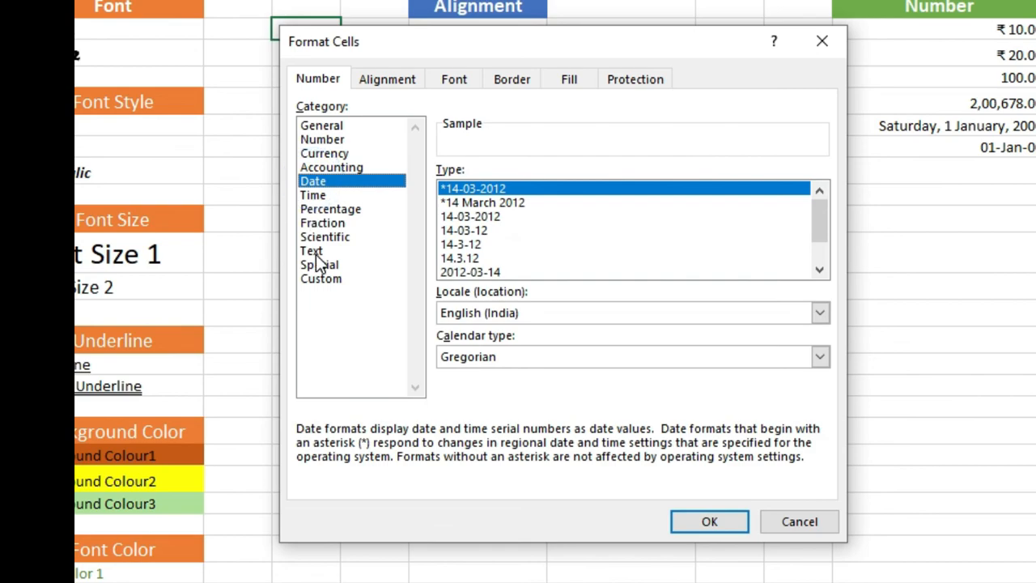
Step: Review the alignment, font, border, fill and protection settings for cell F3 and close the cell formatting dialog without changes
{"action": "left_click", "coordinate": [387, 81]}
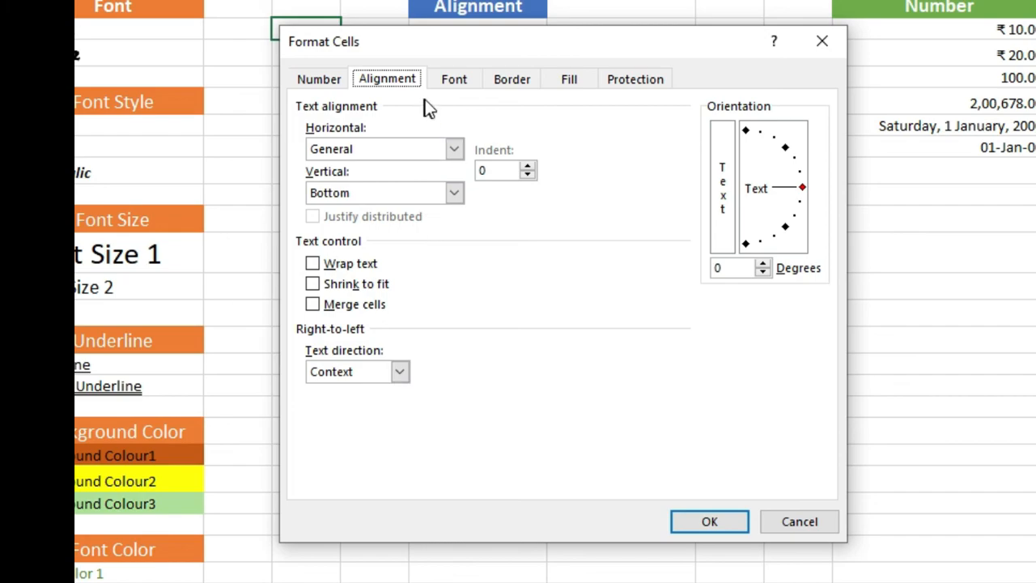
{"action": "left_click", "coordinate": [454, 81]}
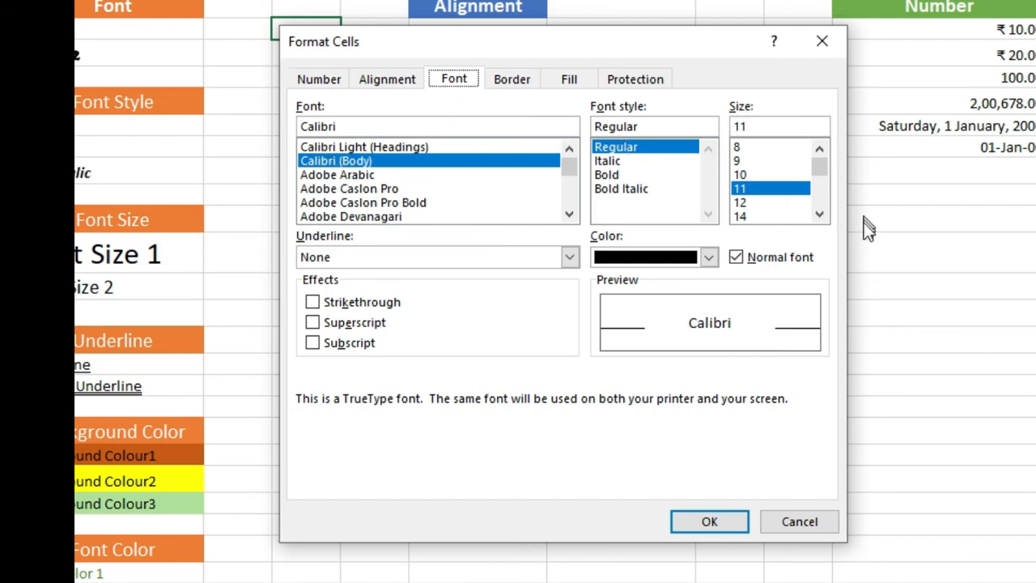
{"action": "left_click", "coordinate": [498, 76]}
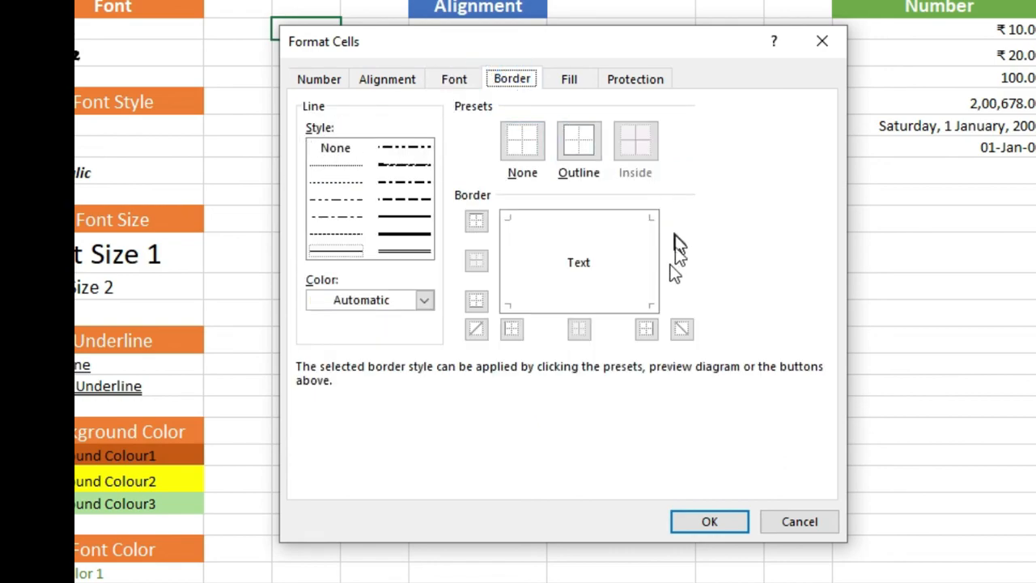
{"action": "left_click", "coordinate": [572, 81]}
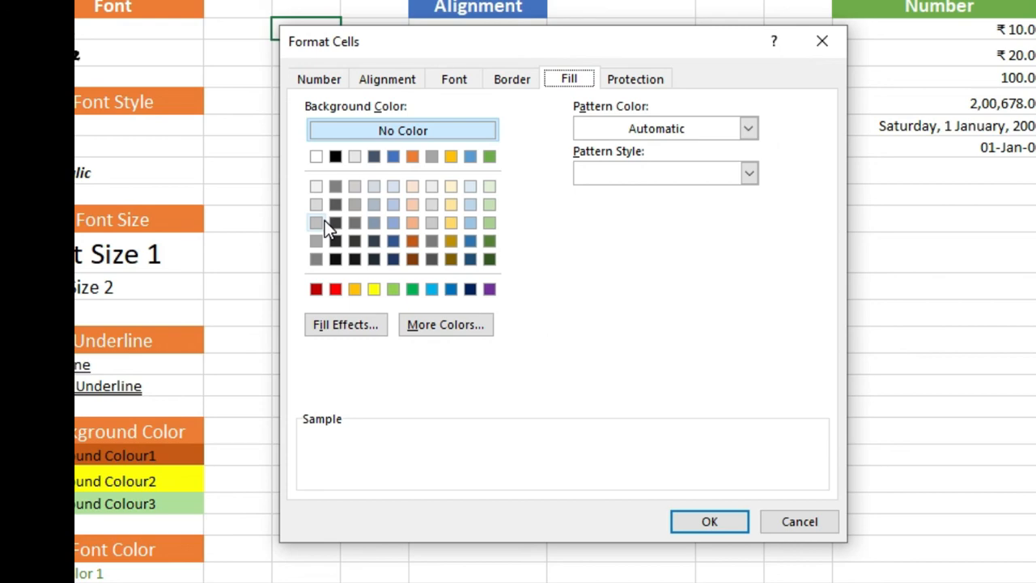
{"action": "left_click", "coordinate": [636, 80]}
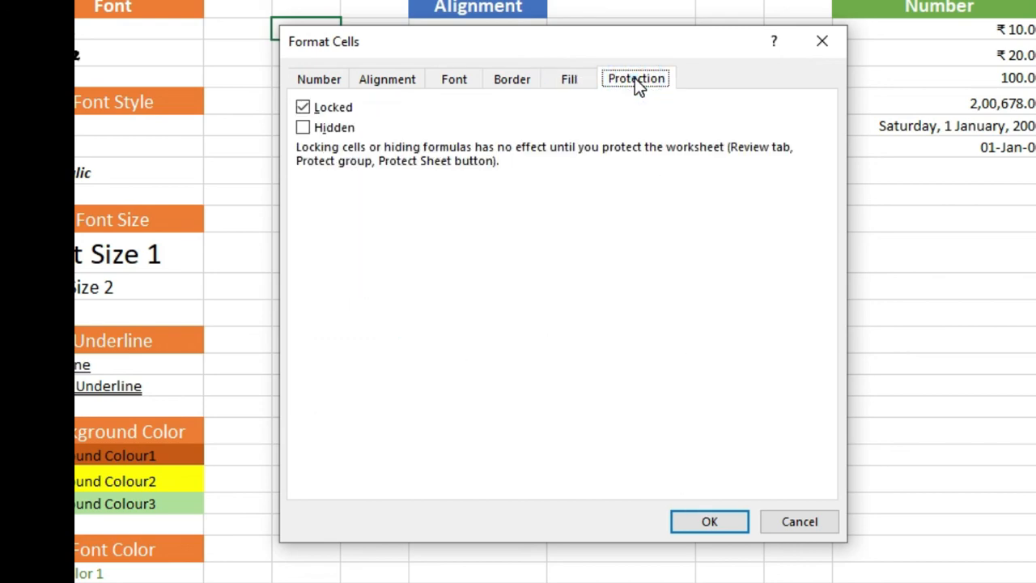
{"action": "left_click", "coordinate": [659, 504]}
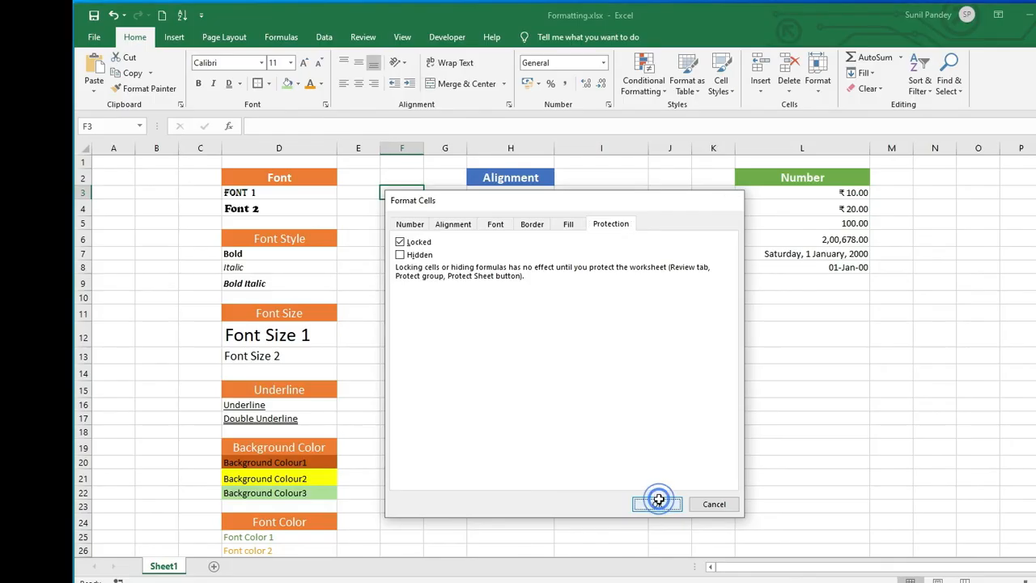
{"action": "left_click", "coordinate": [797, 445]}
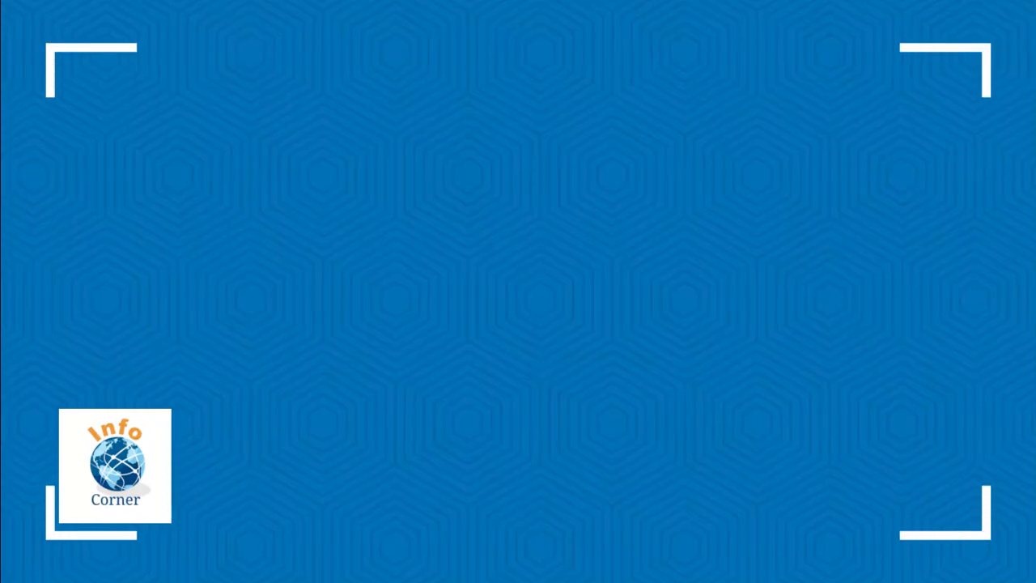